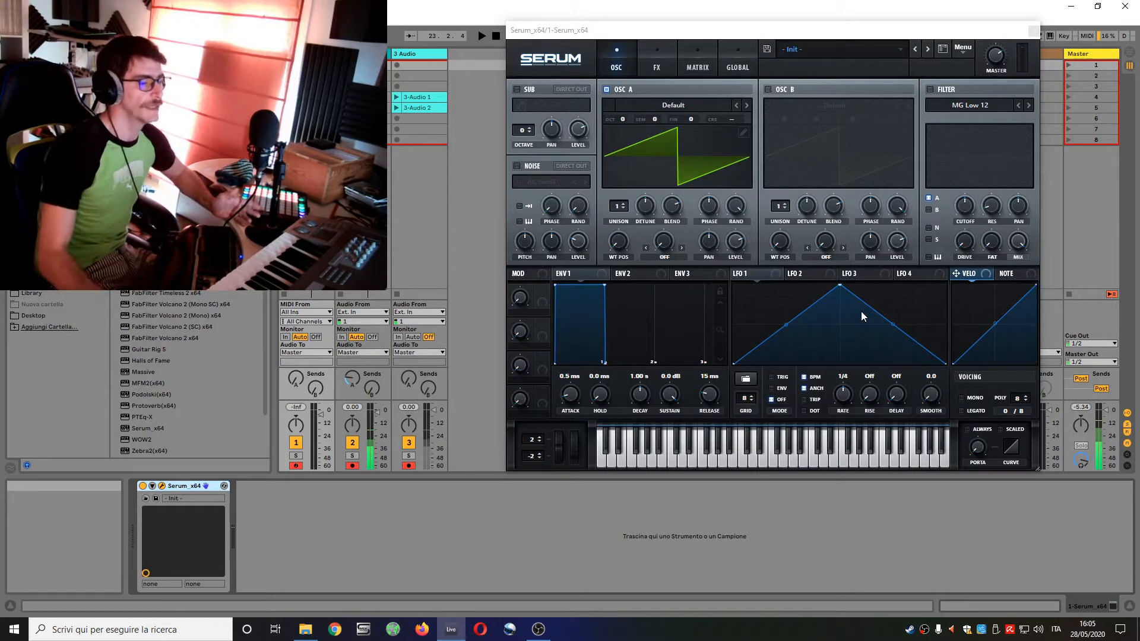
# Step: Switch the synth's voicing to mono with legato enabled
pyautogui.click(962, 399)
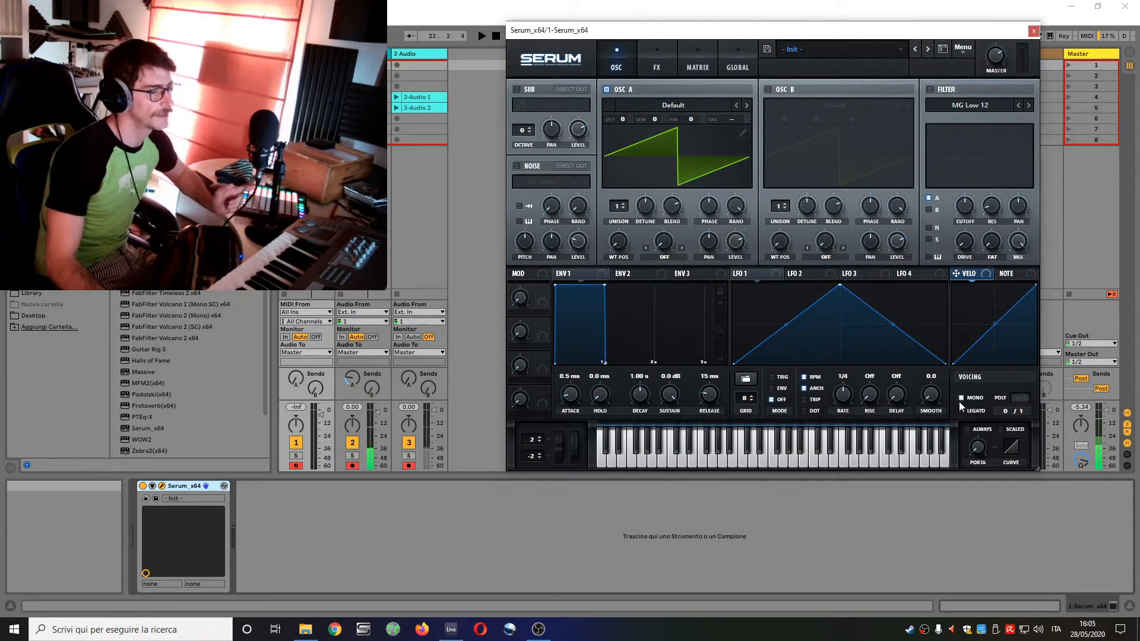
pyautogui.click(962, 410)
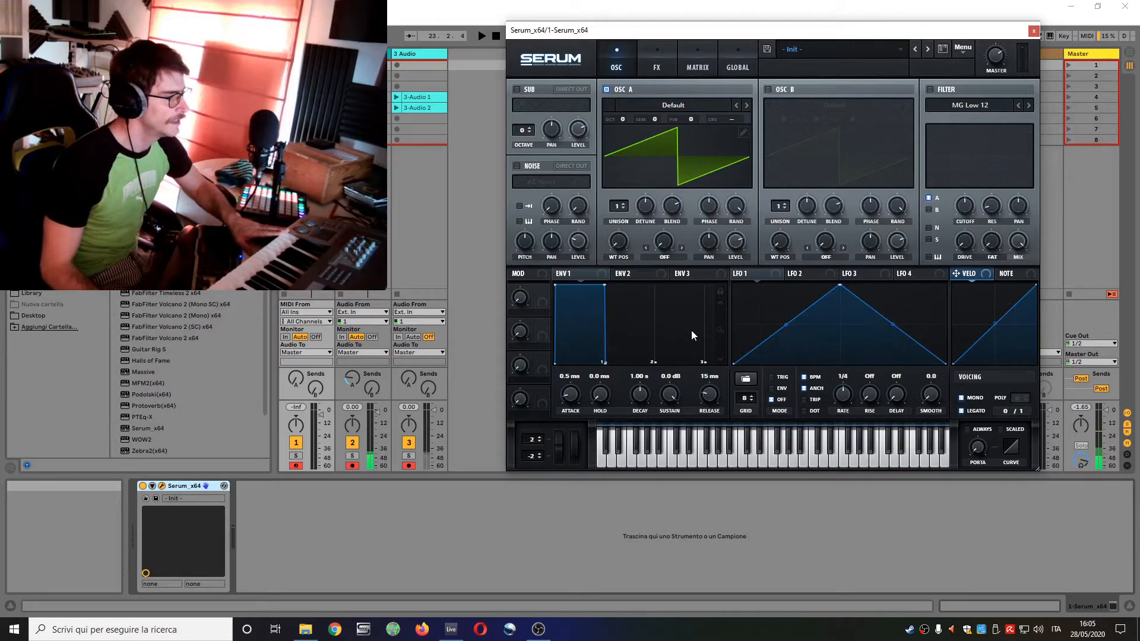
# Step: Delete the clips 3-Audio 1 and 3-Audio 2 from the 3 Audio track
pyautogui.click(430, 83)
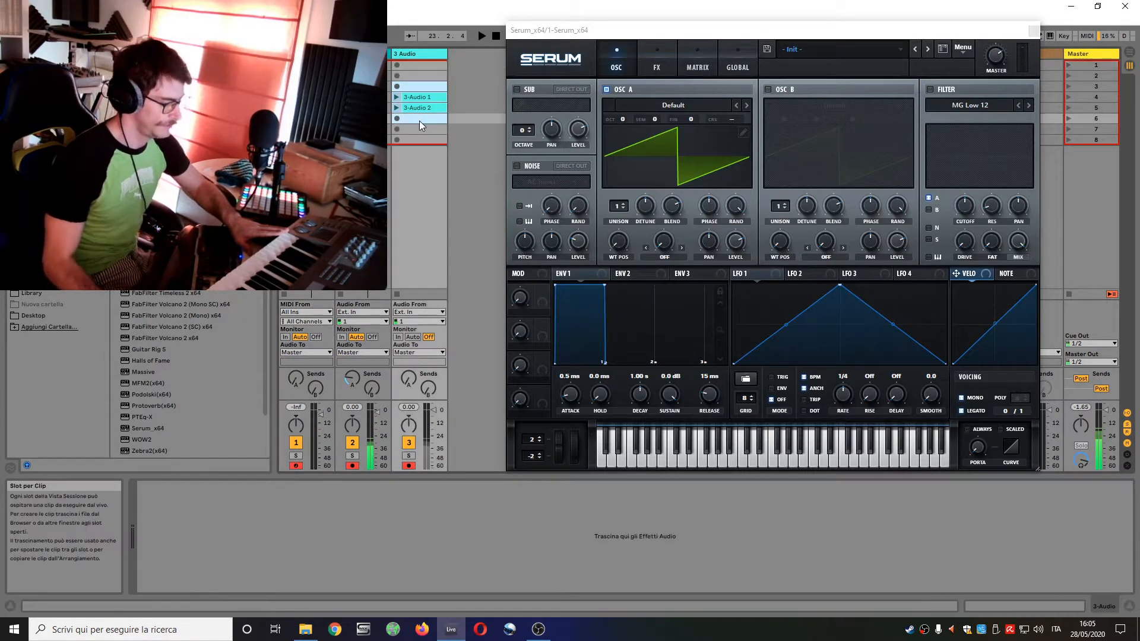
pyautogui.press('Delete')
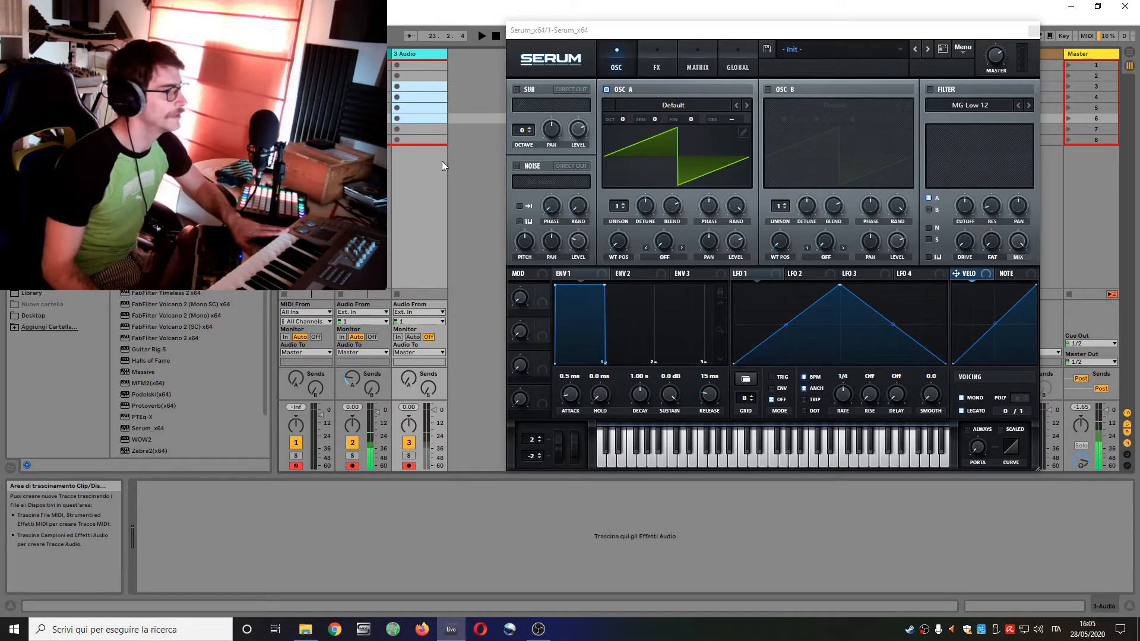
# Step: Record a vocal take into the fourth slot of the 3 Audio track and move its loop start to just before the voice
pyautogui.click(398, 97)
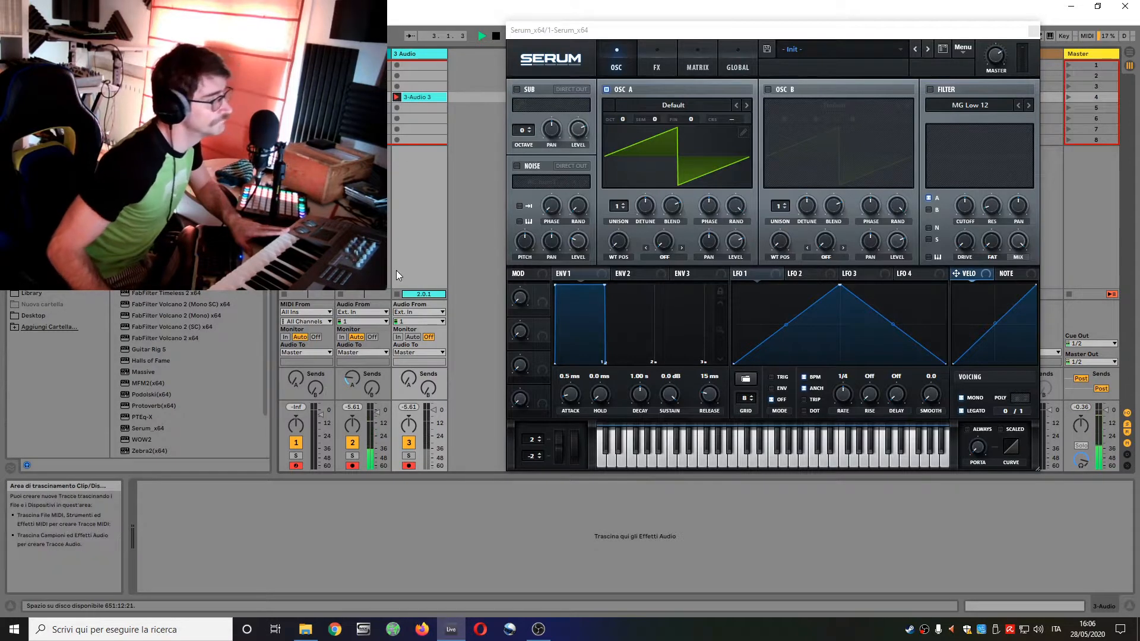
pyautogui.click(397, 292)
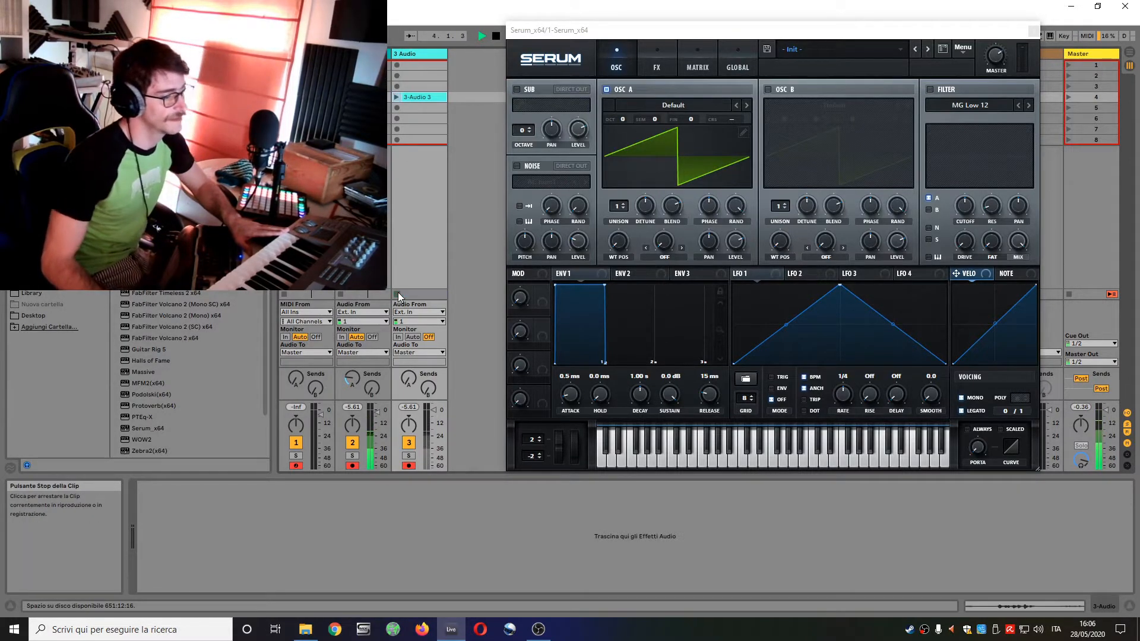
pyautogui.click(430, 97)
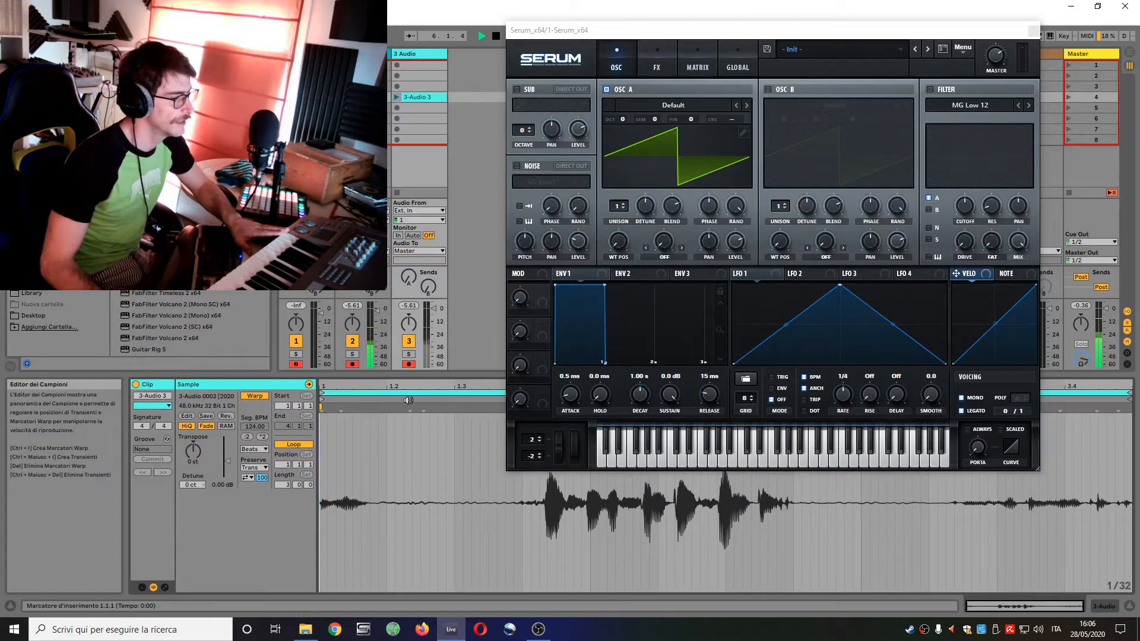
pyautogui.moveTo(321, 393); pyautogui.dragTo(498, 384)
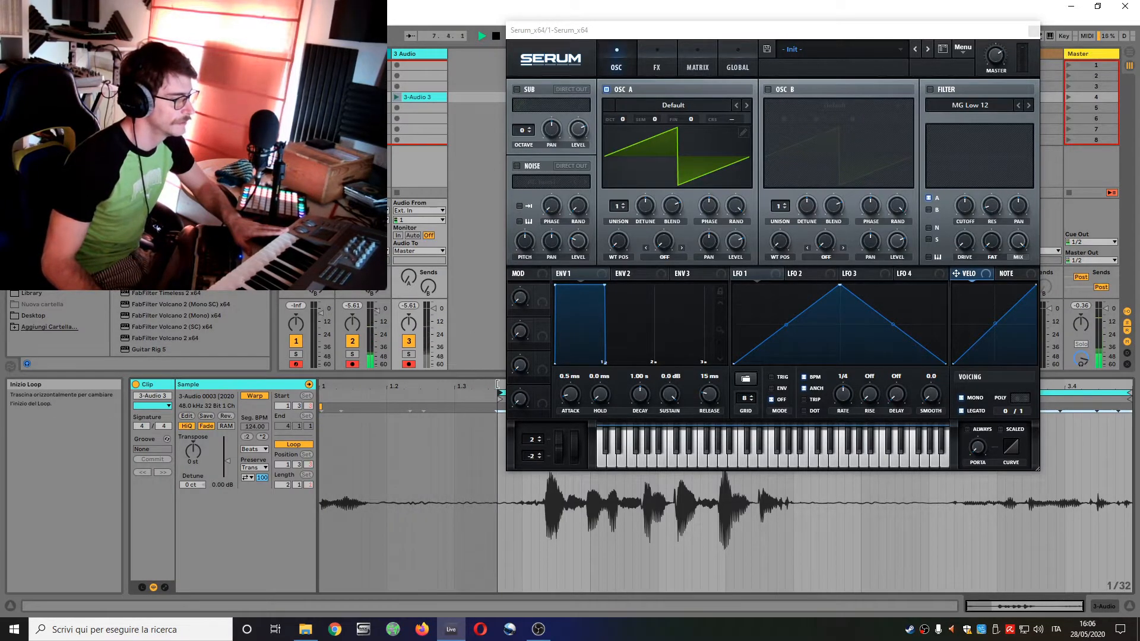
# Step: Record a second vocal take into the fifth slot of the 3 Audio track
pyautogui.click(397, 108)
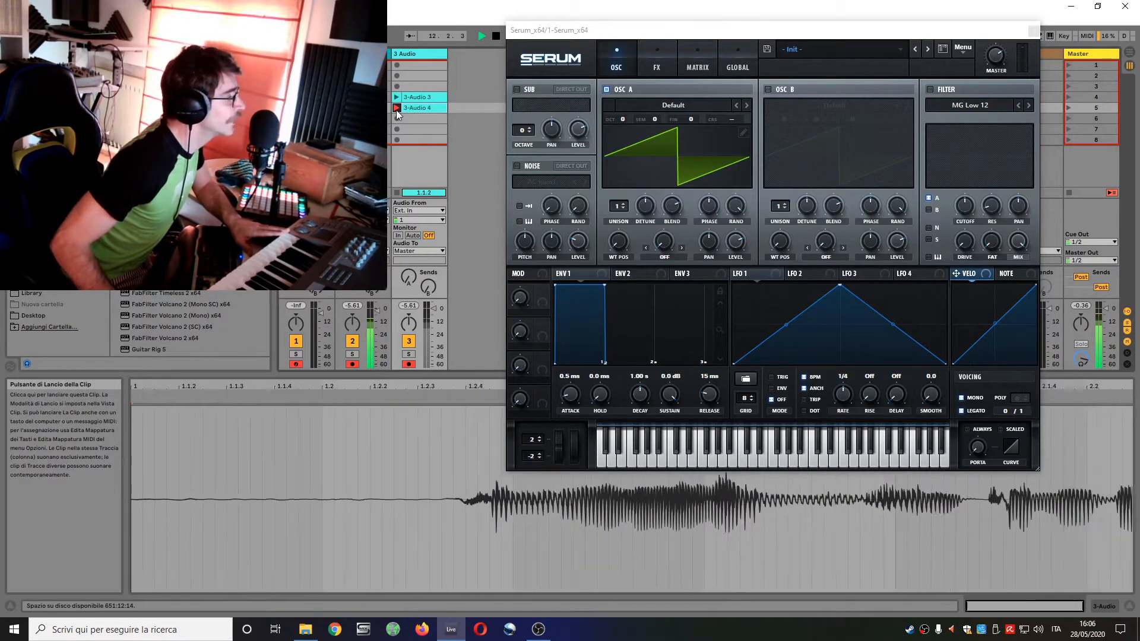
pyautogui.click(397, 195)
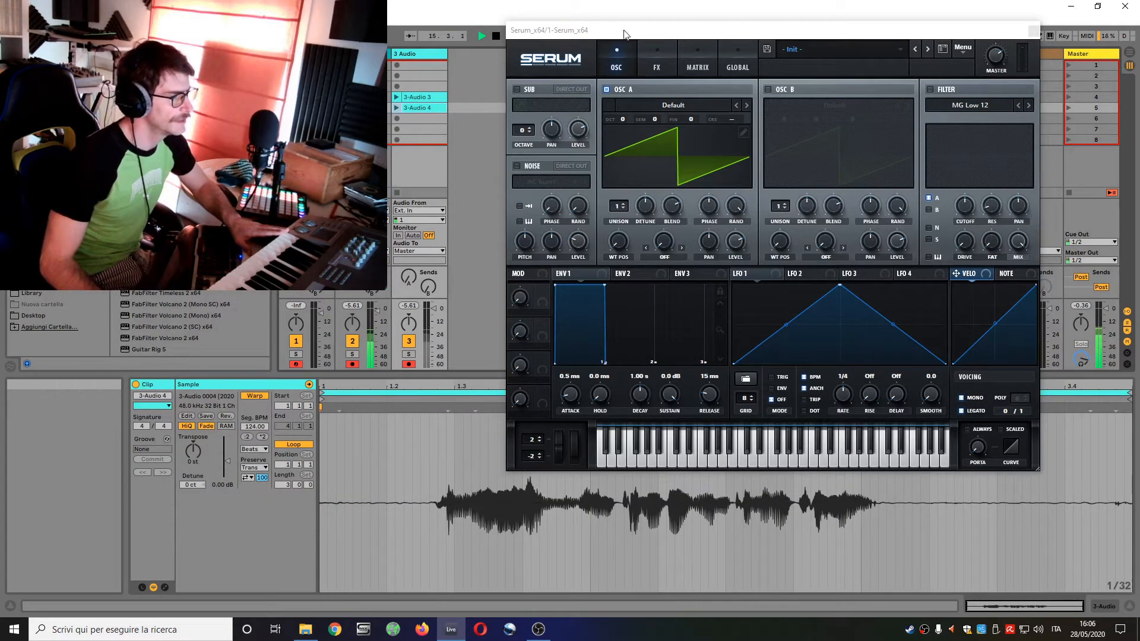
# Step: Move the Serum window clear of the clip editor and trim the second take's loop start and end closely around the voice
pyautogui.moveTo(625, 34); pyautogui.dragTo(696, 40)
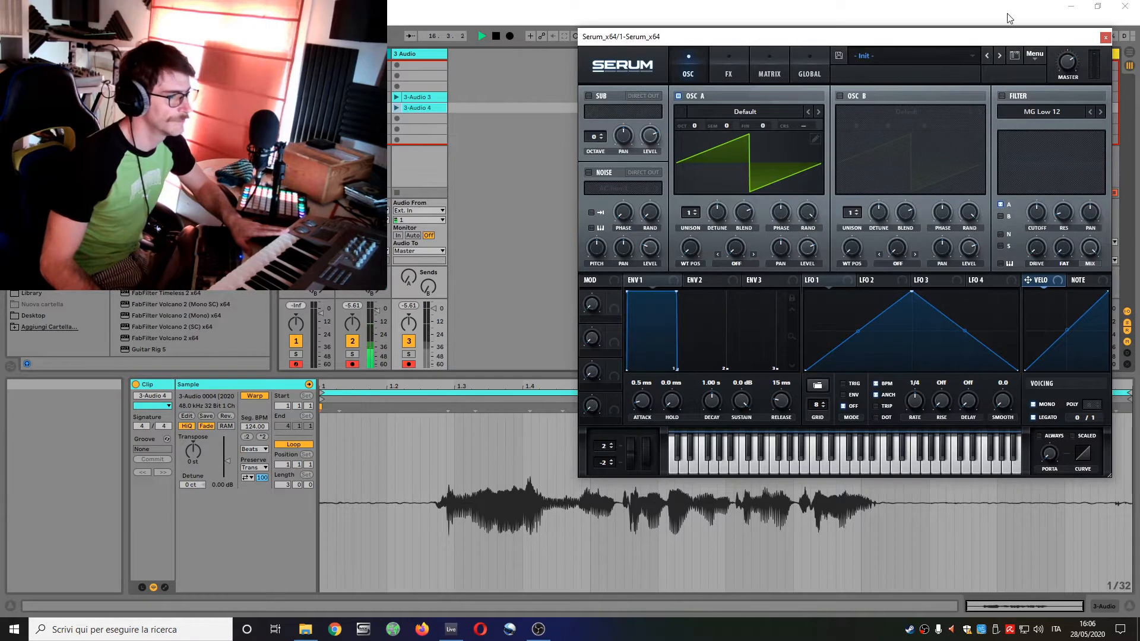
pyautogui.moveTo(1012, 36); pyautogui.dragTo(1008, 10)
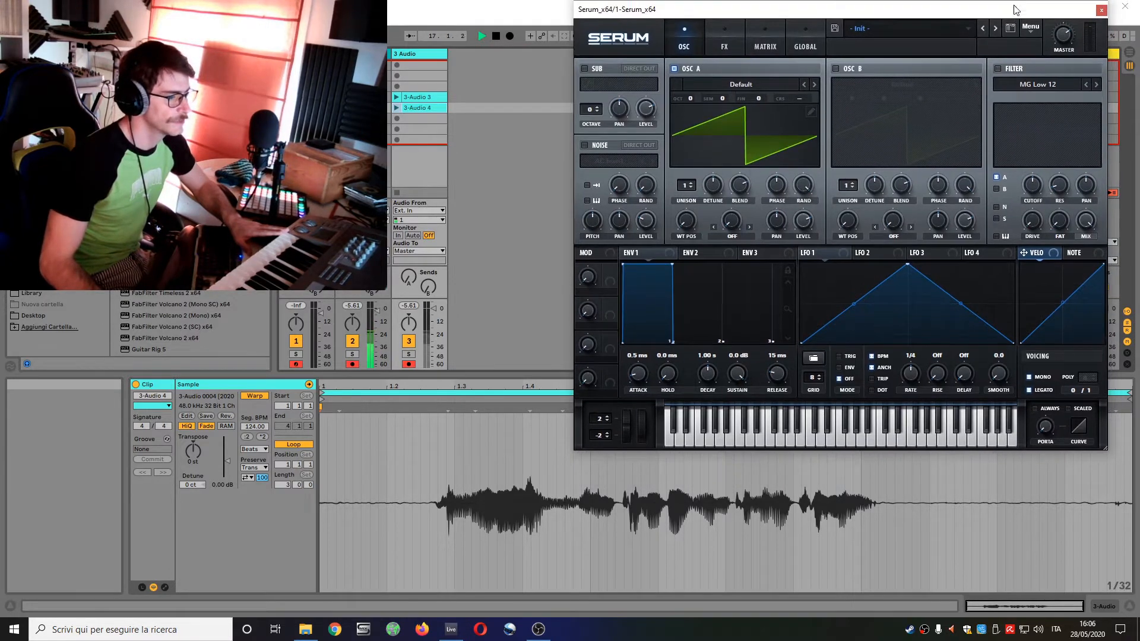
pyautogui.click(1129, 390)
pyautogui.moveTo(1130, 391); pyautogui.dragTo(881, 395)
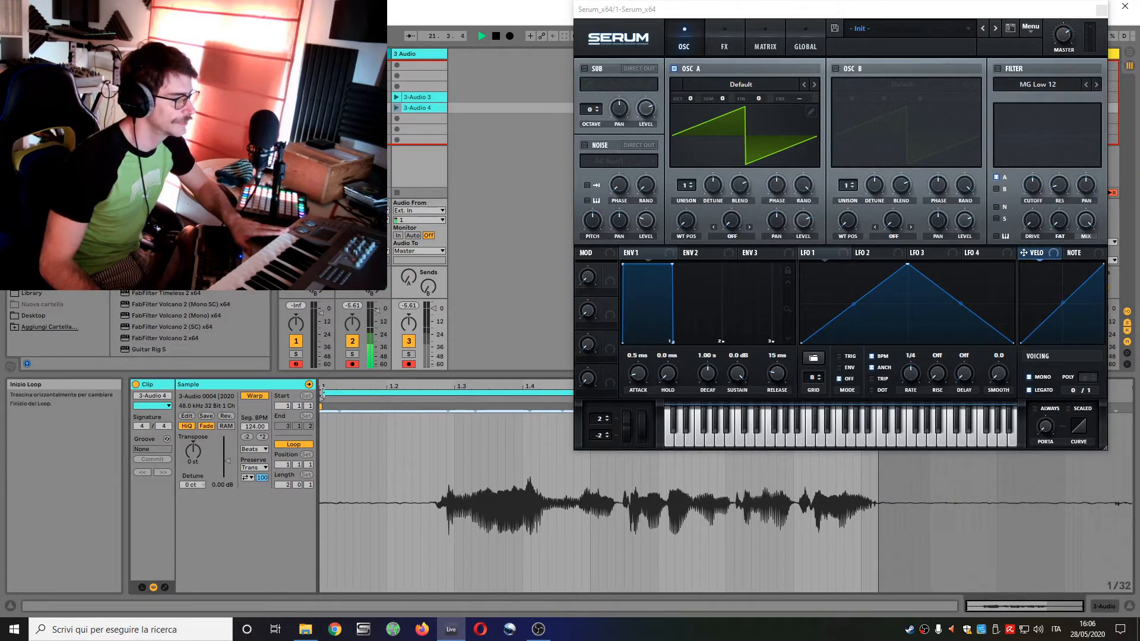
pyautogui.moveTo(320, 397); pyautogui.dragTo(423, 391)
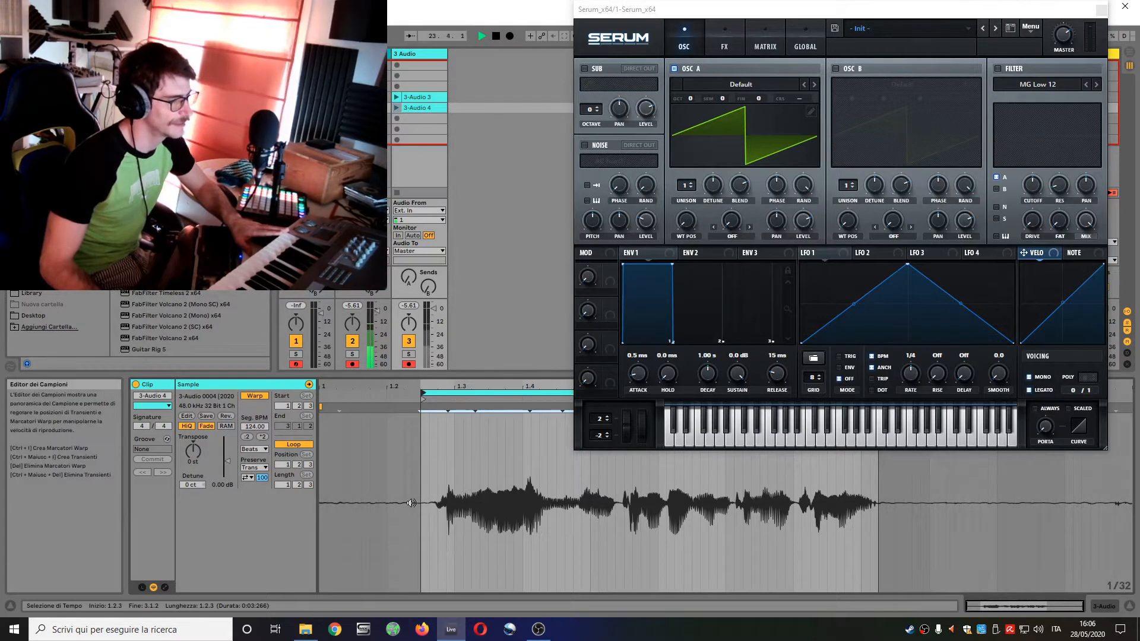
# Step: Crop the second vocal take's sample to its trimmed loop
pyautogui.rightClick(368, 486)
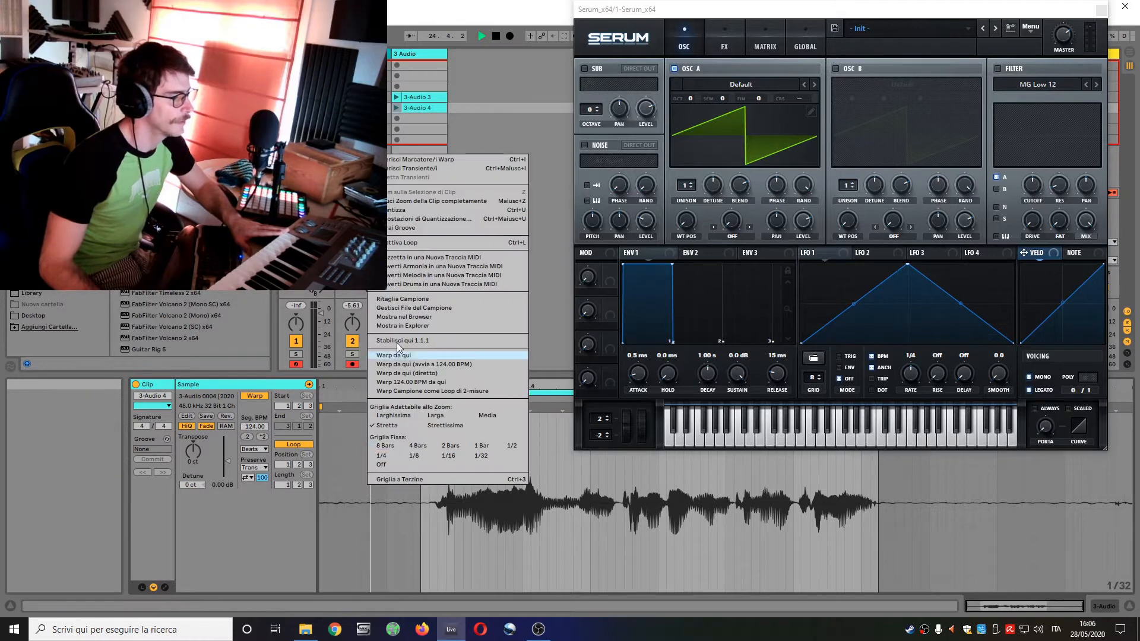
pyautogui.click(403, 300)
pyautogui.click(539, 334)
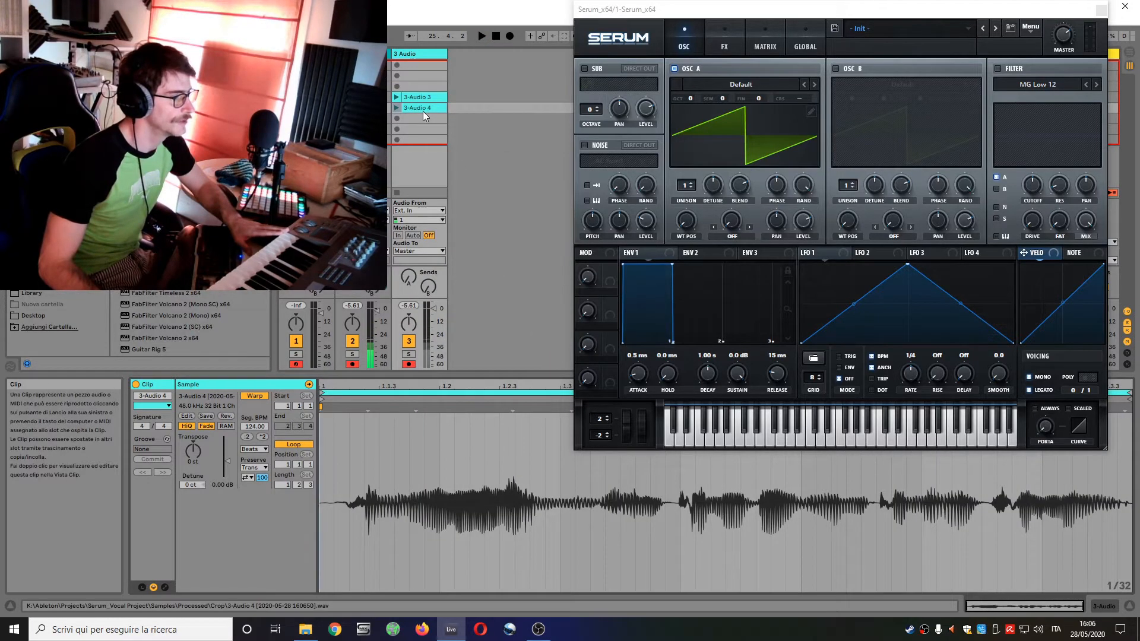
# Step: Load the cropped vocal clip into oscillator A as a wavetable and open its wavetable editor
pyautogui.moveTo(422, 109); pyautogui.dragTo(764, 159)
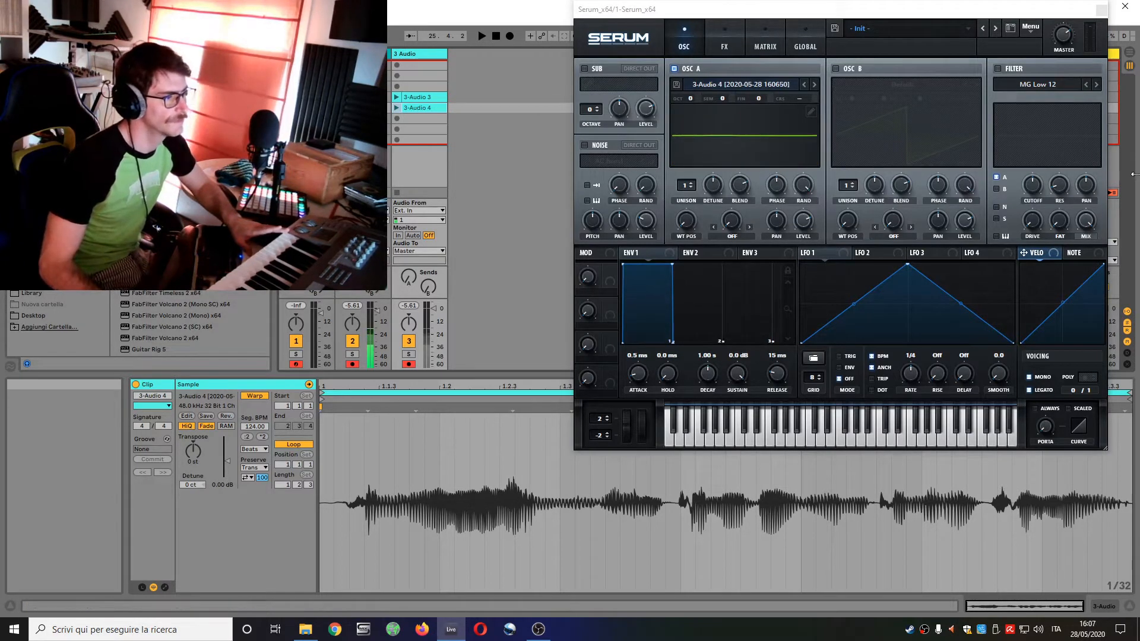
pyautogui.click(810, 112)
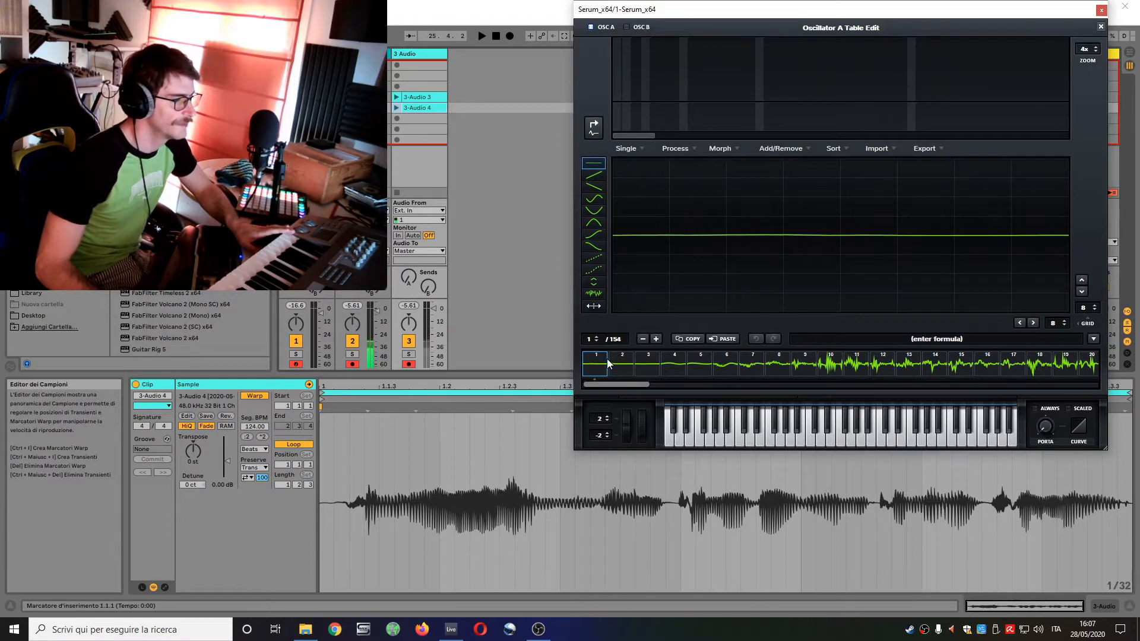
# Step: Clear the harmonics of wavetable frame 1 and raise its first bin to full level to form a sine wave
pyautogui.click(595, 127)
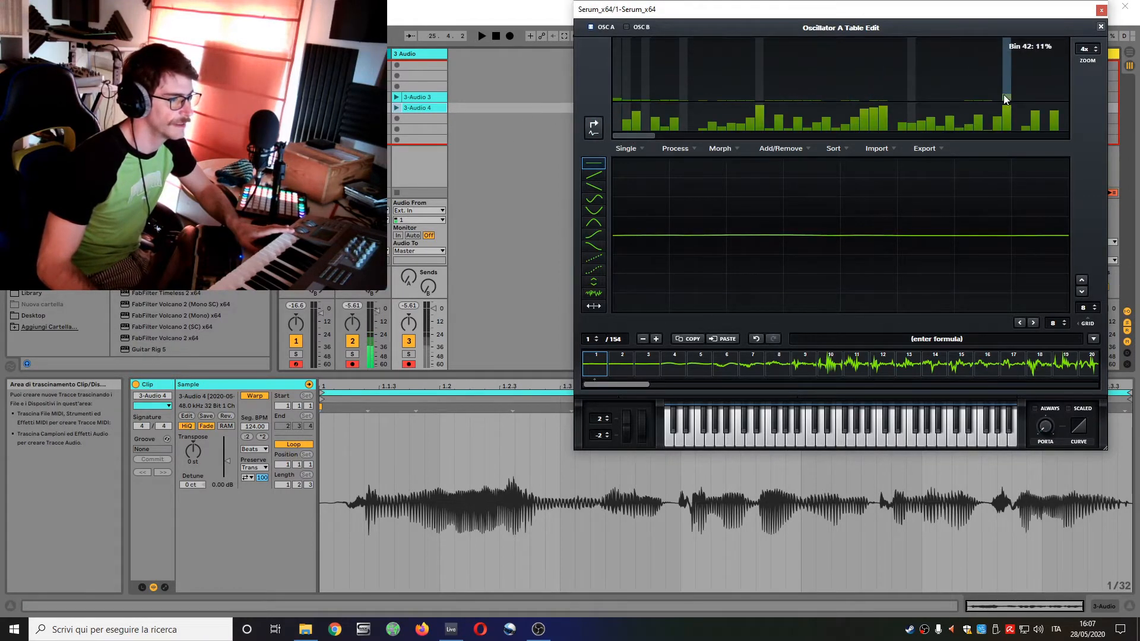
pyautogui.moveTo(1006, 103)
pyautogui.mouseDown()
pyautogui.moveTo(904, 144)
pyautogui.moveTo(625, 194)
pyautogui.moveTo(616, 172)
pyautogui.mouseUp()
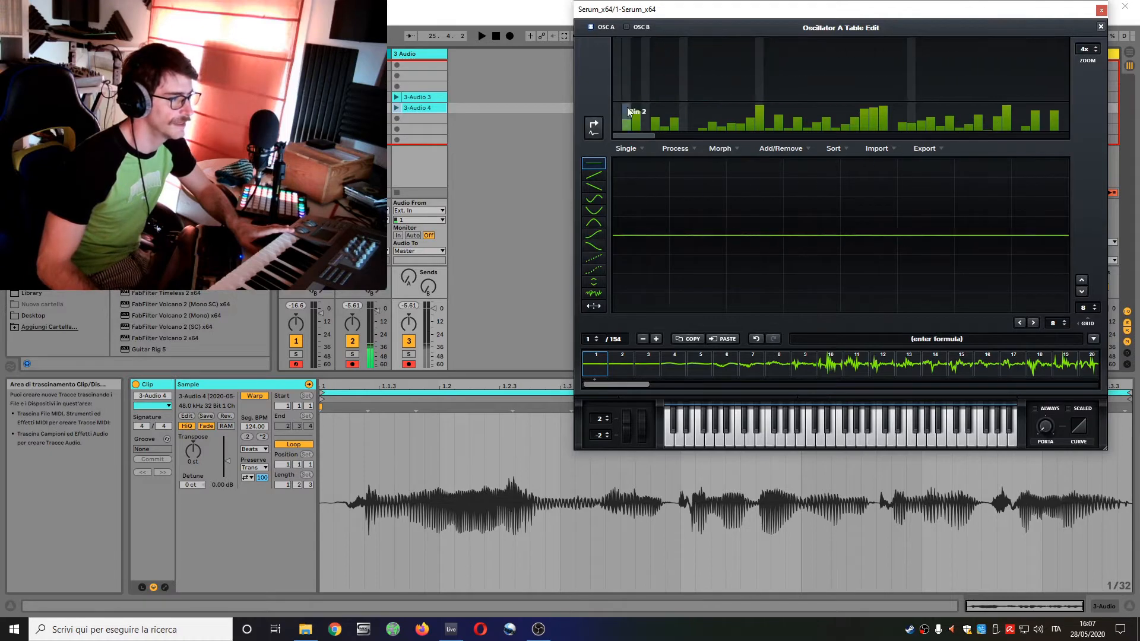
pyautogui.click(618, 39)
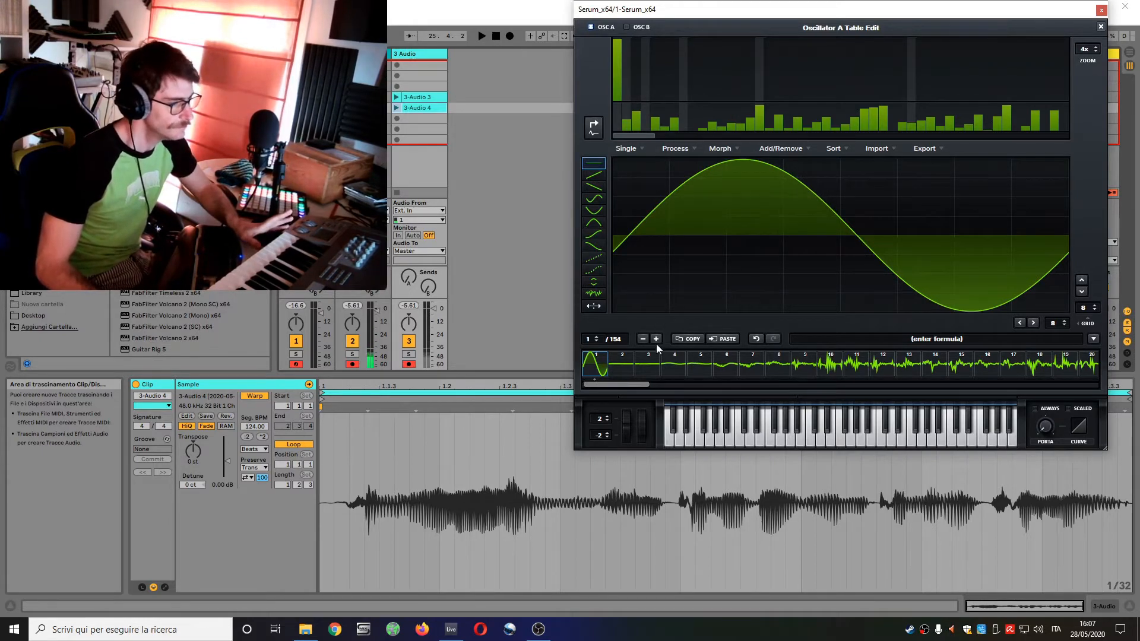
# Step: Remove the nearly silent frames 3 to 5 from the wavetable
pyautogui.click(650, 360)
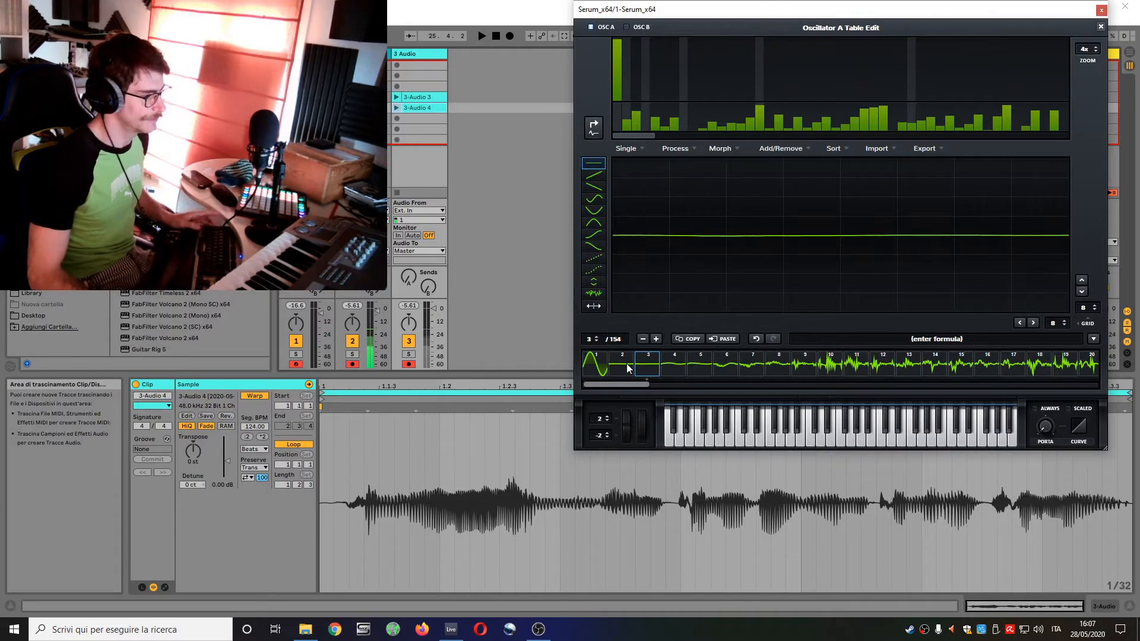
pyautogui.keyDown('shift'); pyautogui.click(697, 362); pyautogui.keyUp('shift')
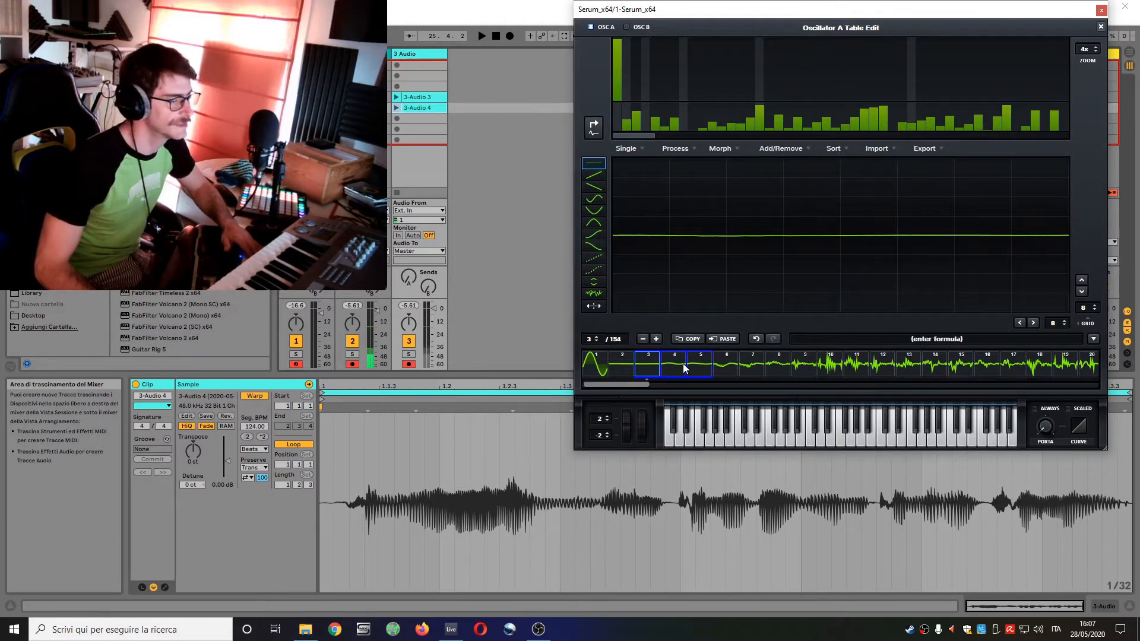
pyautogui.click(679, 148)
pyautogui.click(781, 148)
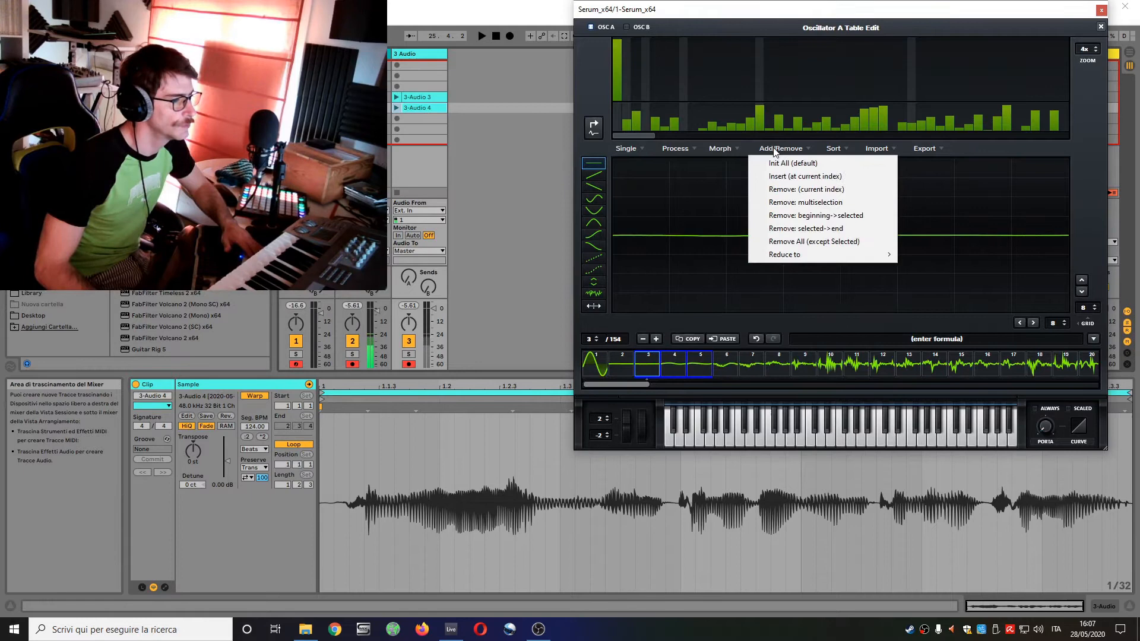
pyautogui.click(793, 203)
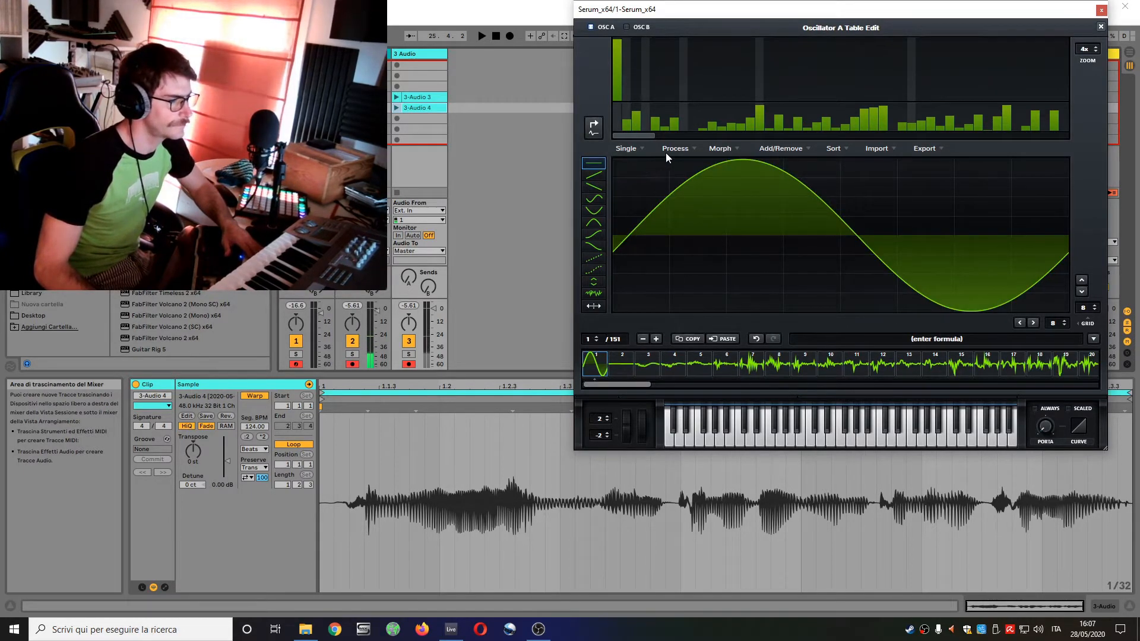
# Step: Apply X-Fade Edges (16 samples) to the wavetable and check the waveforms of frames 7, 8 and 10
pyautogui.click(683, 149)
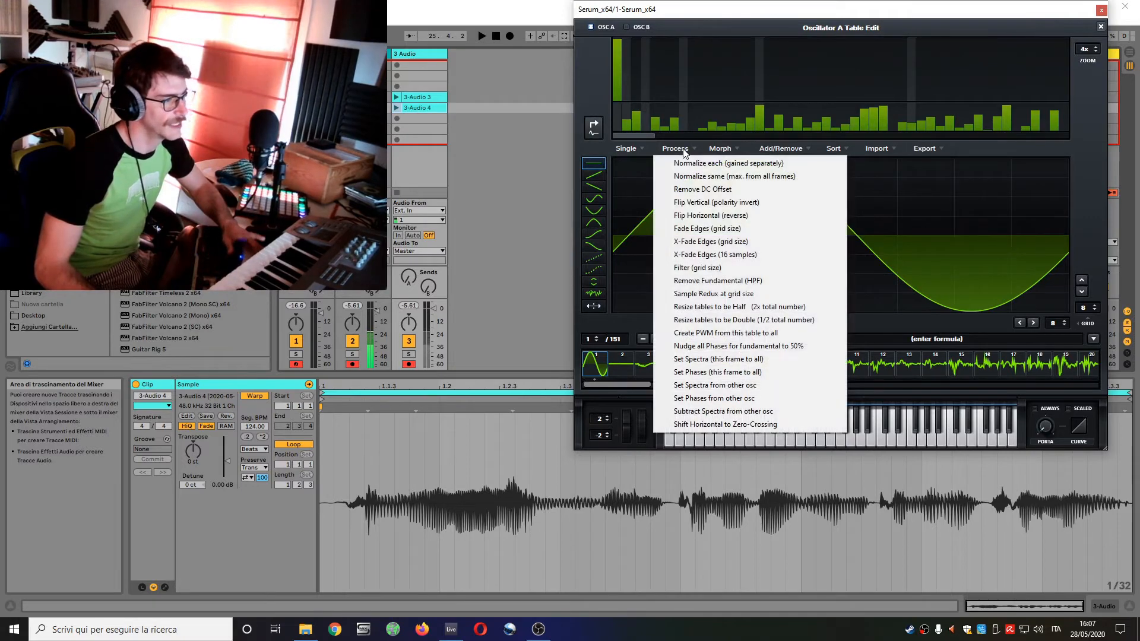
pyautogui.click(739, 255)
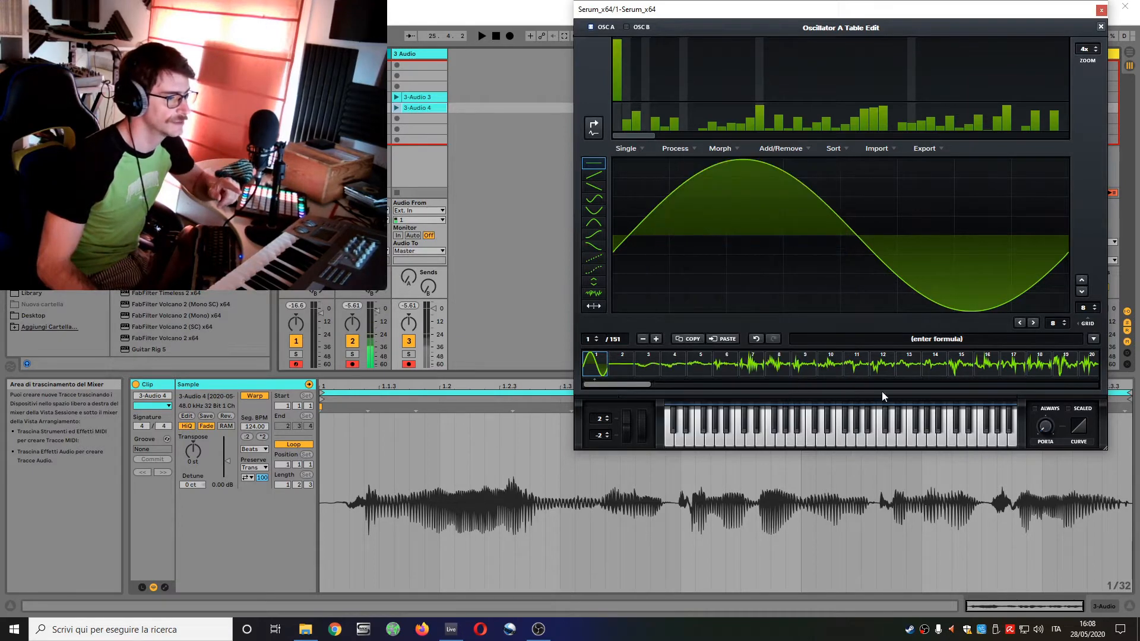
pyautogui.click(753, 368)
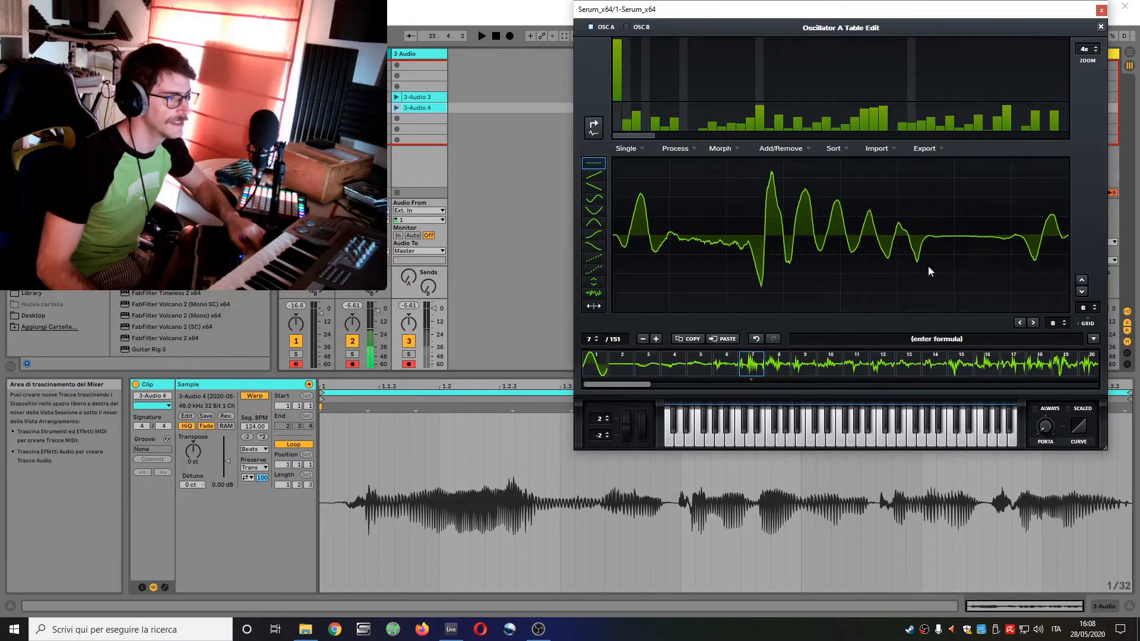
pyautogui.click(785, 369)
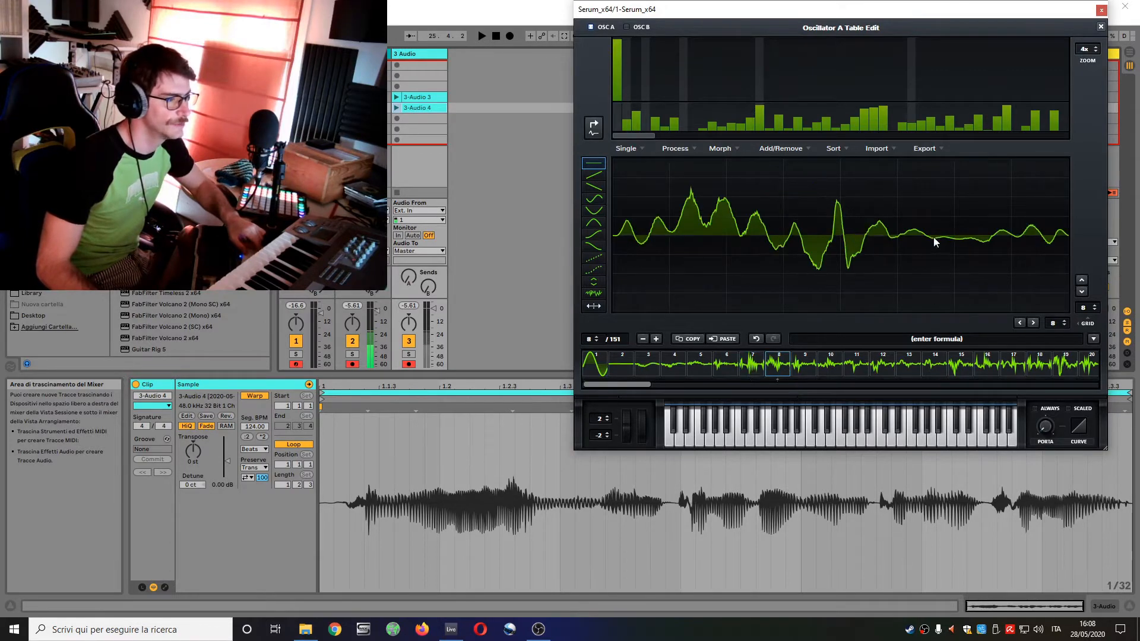
pyautogui.click(830, 369)
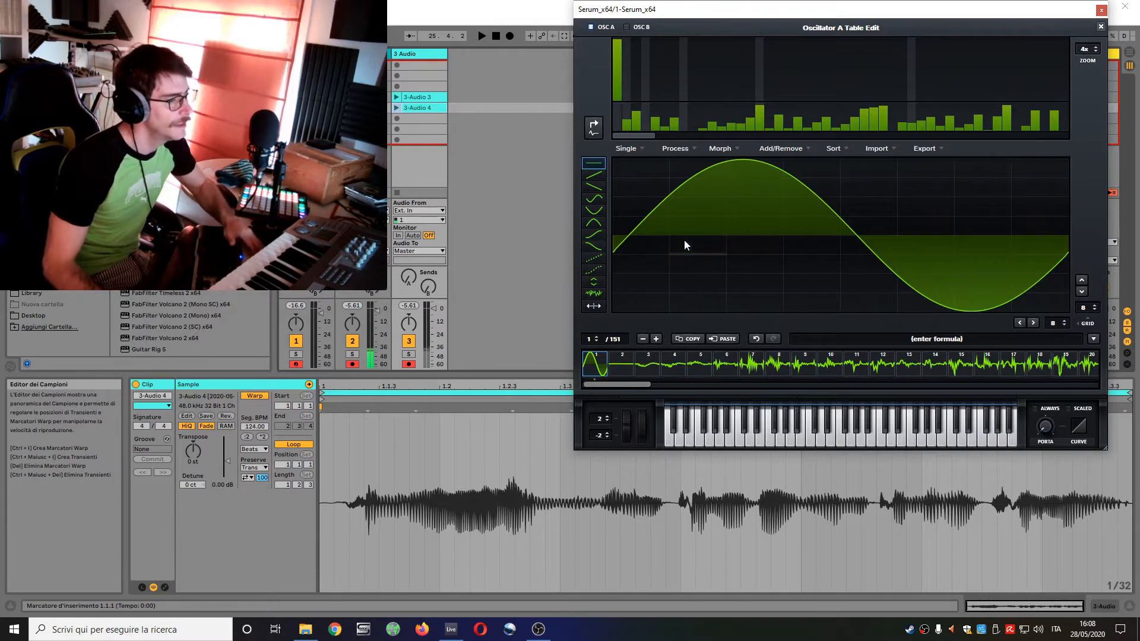
# Step: Morph the wavetable with Morph - Spectral (zero all phases) and close the wavetable editor
pyautogui.click(726, 152)
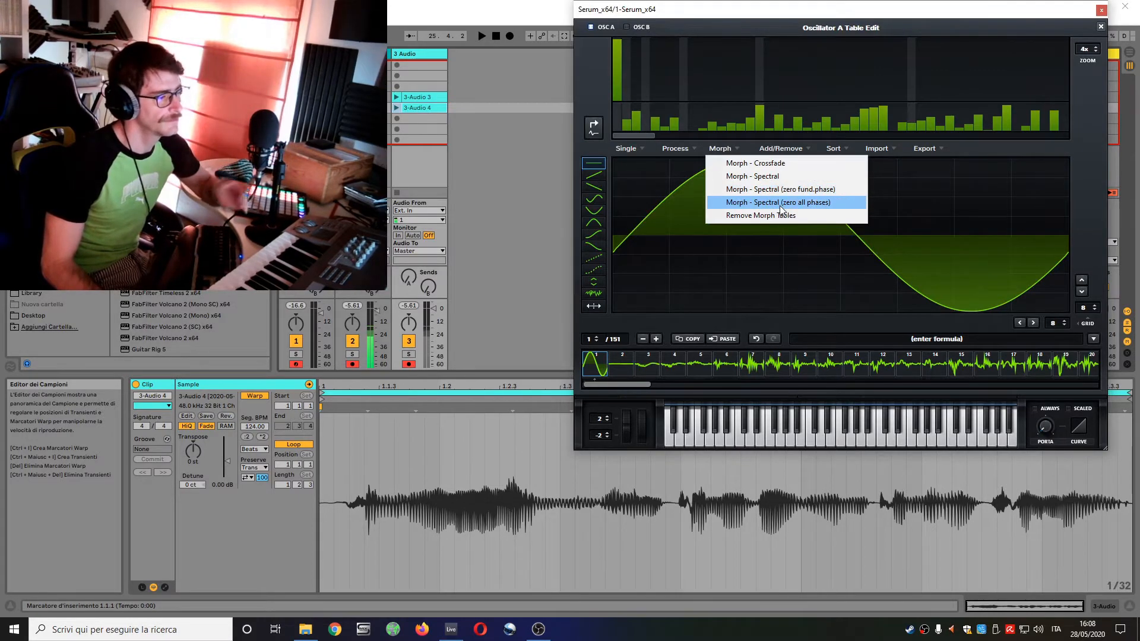
pyautogui.click(780, 206)
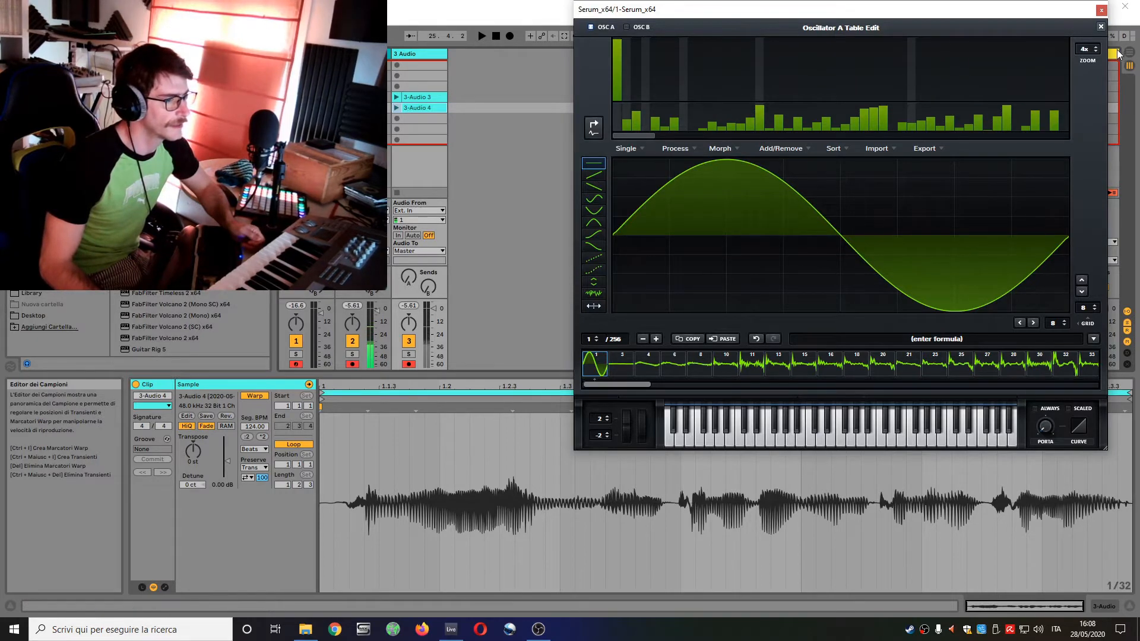
pyautogui.click(1101, 27)
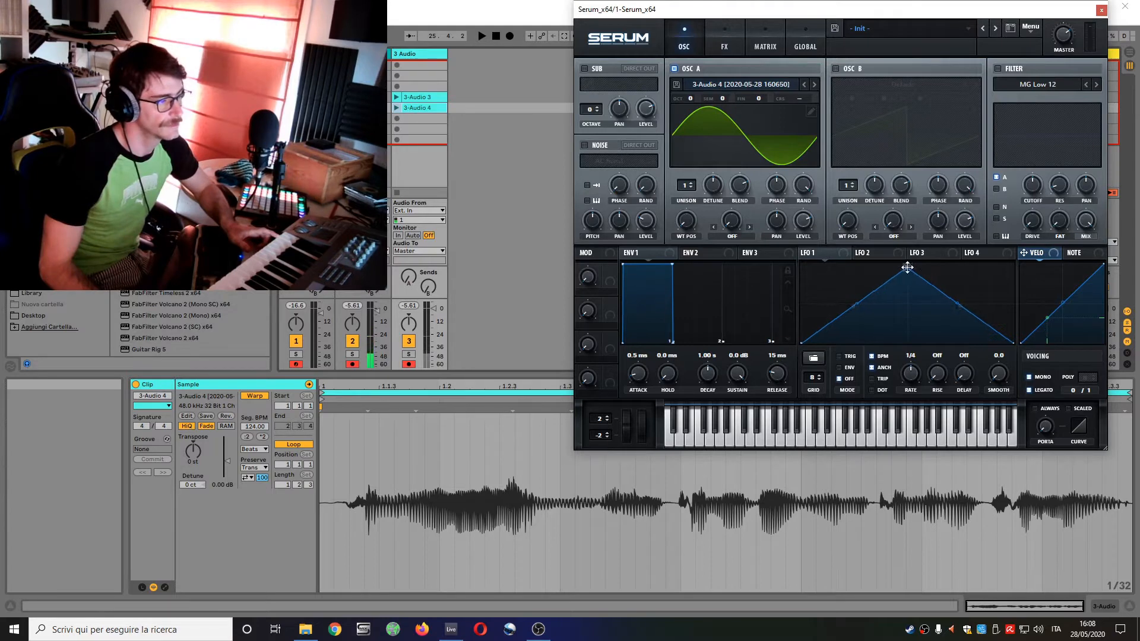
# Step: Load the user Kick shape into LFO 1 and assign LFO 1 to oscillator A's level with a positive modulation amount
pyautogui.moveTo(909, 260); pyautogui.dragTo(907, 343)
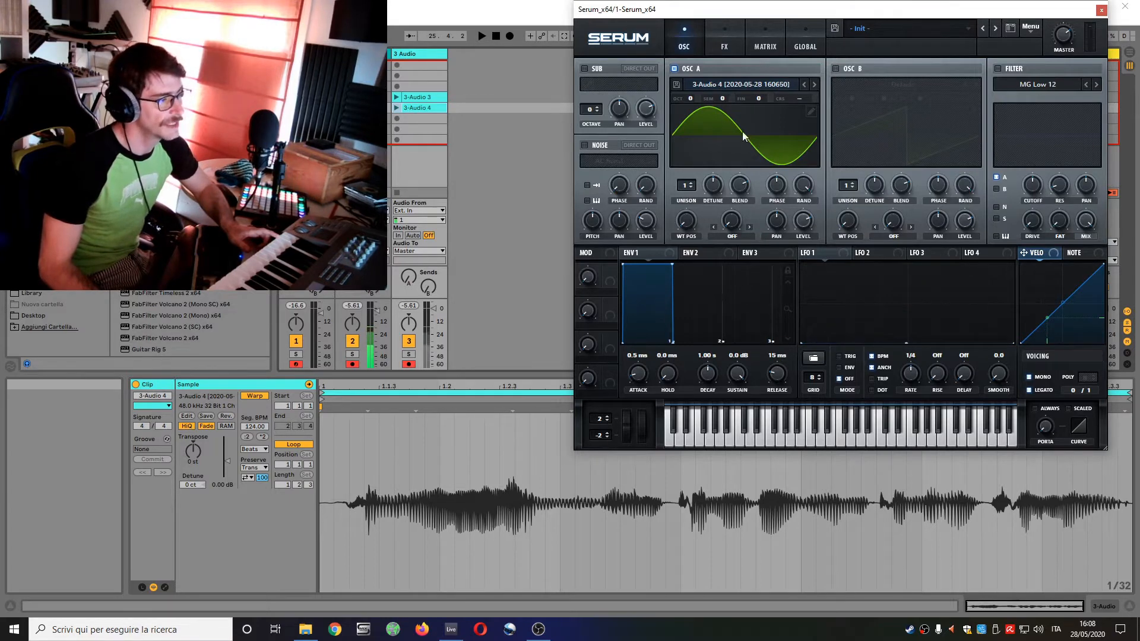
pyautogui.click(815, 356)
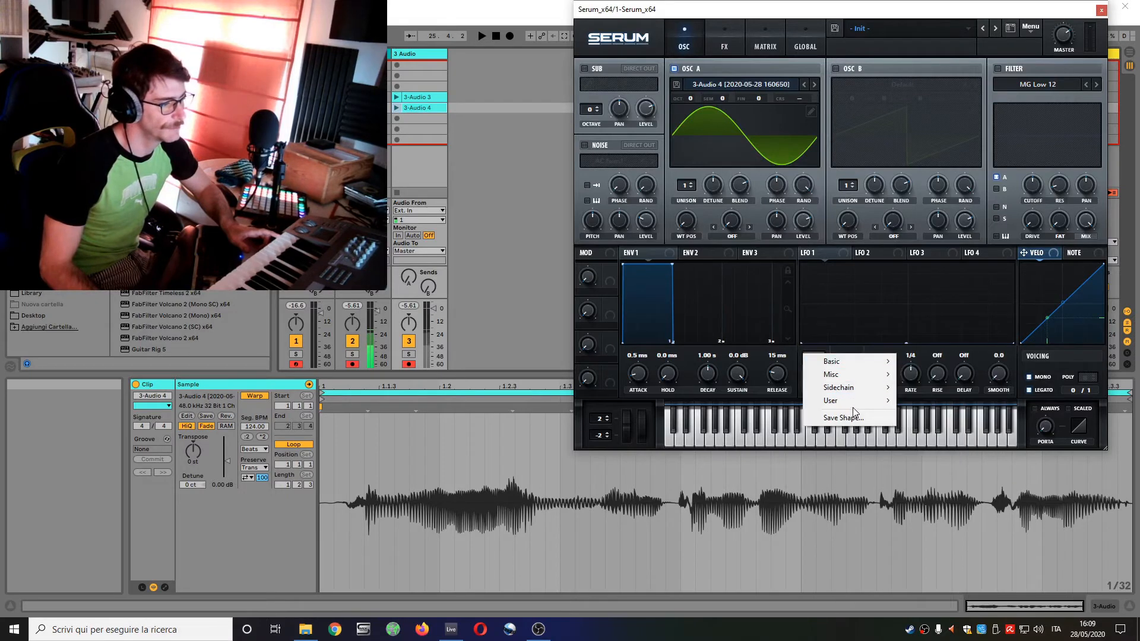
pyautogui.moveTo(885, 399)
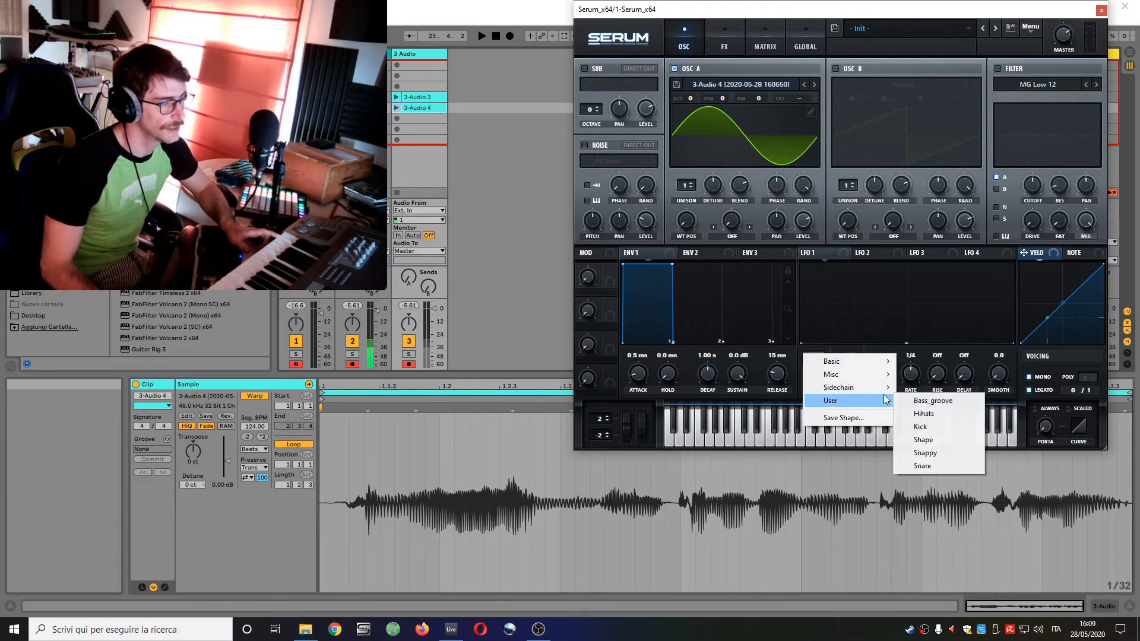
pyautogui.click(920, 427)
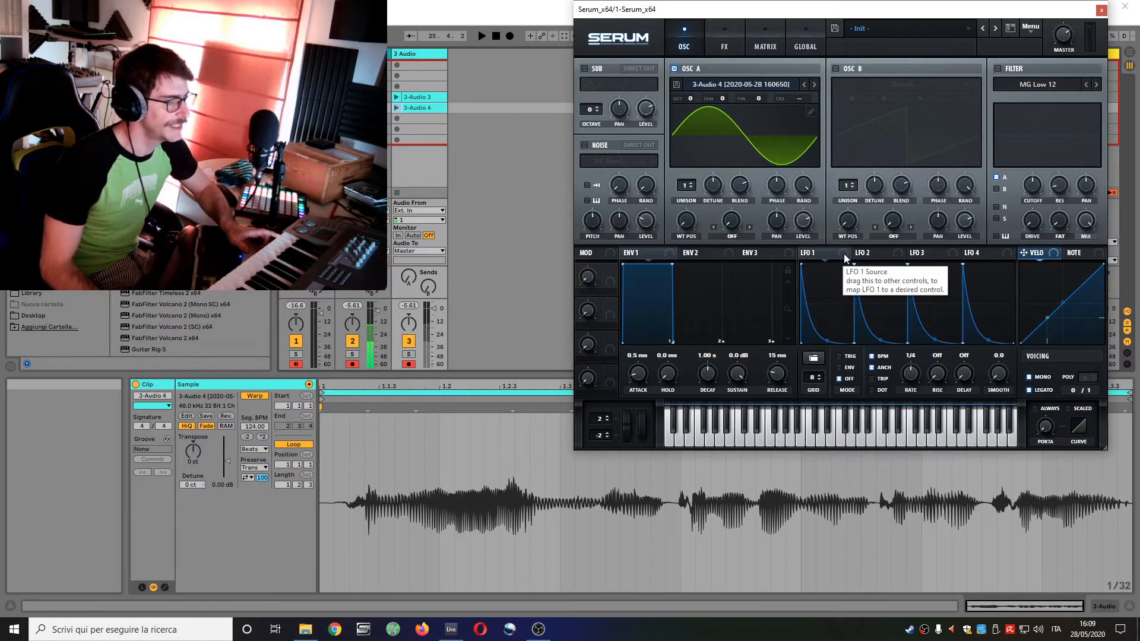
pyautogui.moveTo(843, 254); pyautogui.dragTo(795, 217)
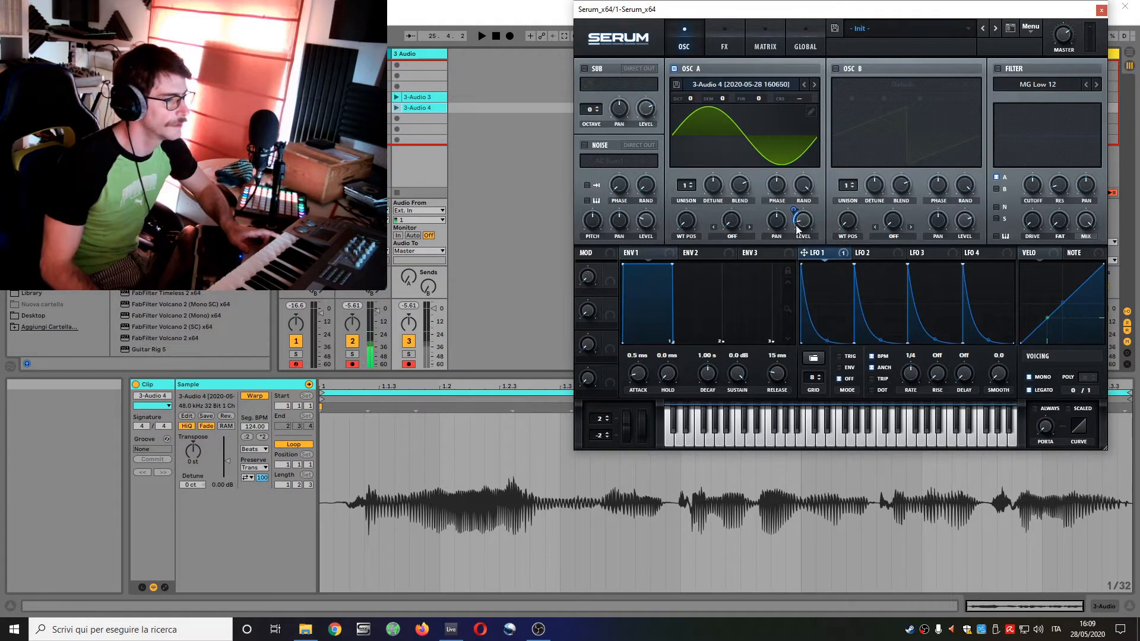
pyautogui.moveTo(791, 209); pyautogui.dragTo(797, 185)
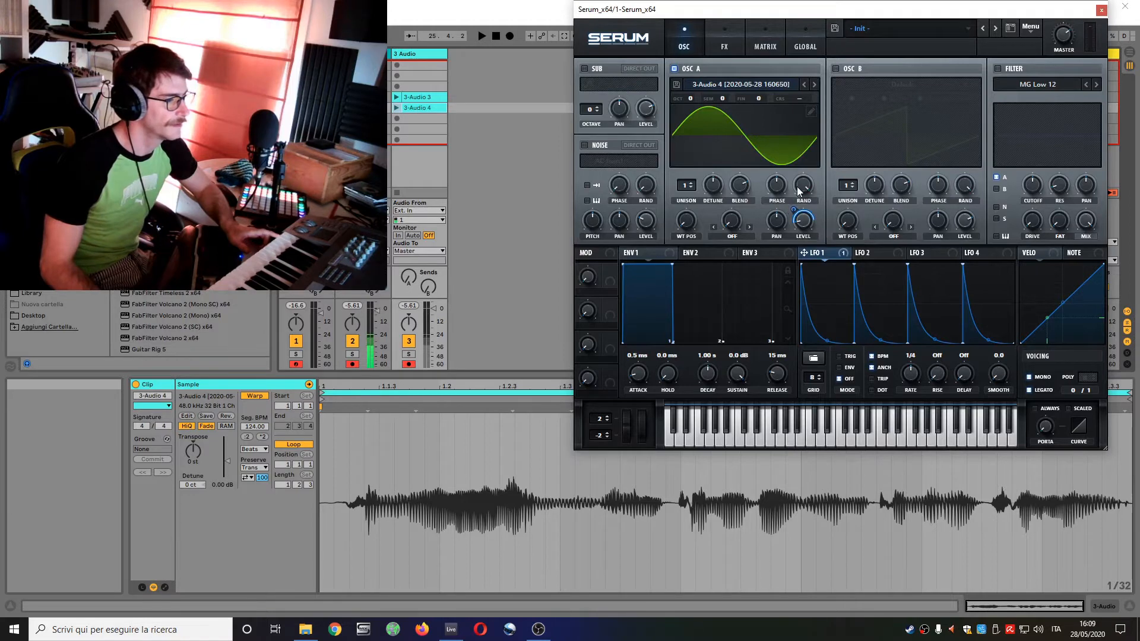
# Step: Set LFO 1 to TRIG mode with ANCH off and TRIP and DOT on, and set its rate to bar
pyautogui.click(839, 358)
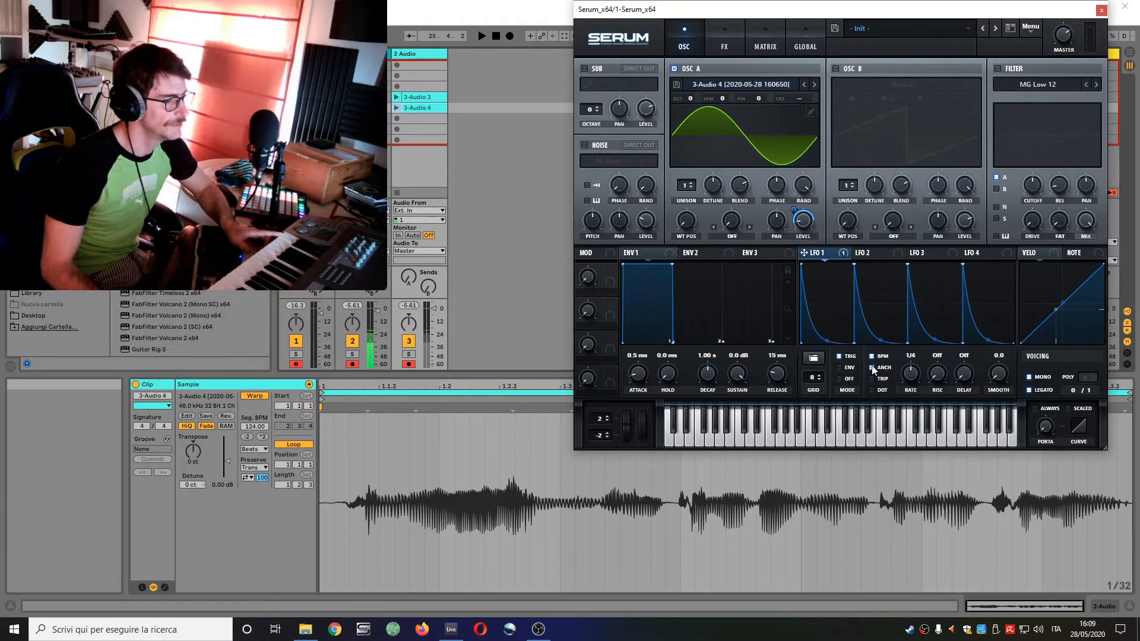
pyautogui.click(873, 378)
pyautogui.click(873, 390)
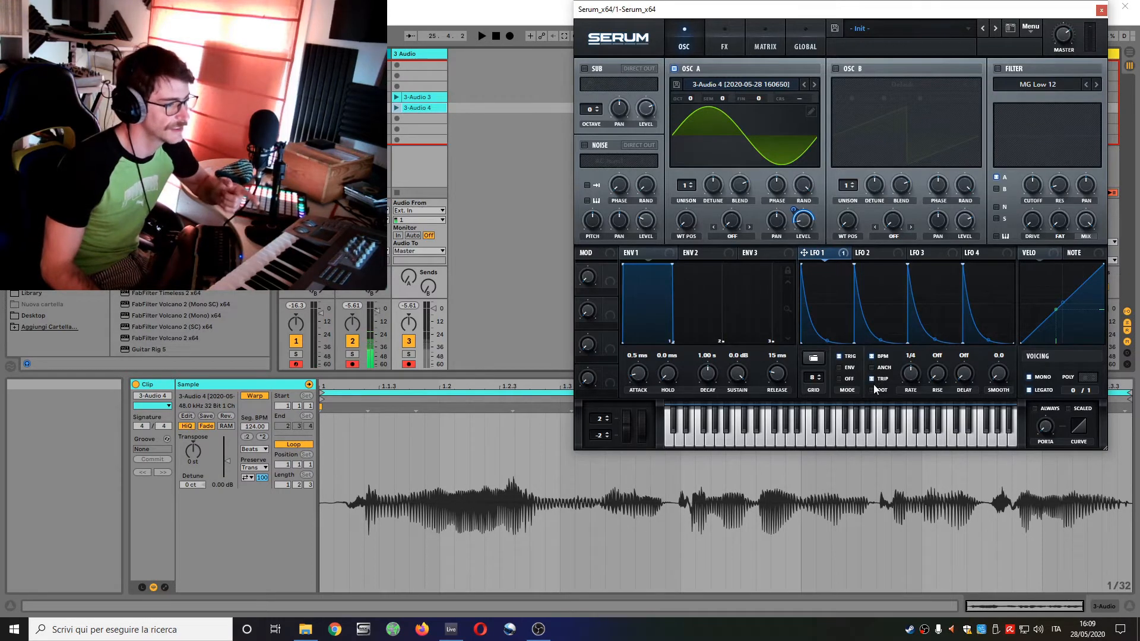
pyautogui.doubleClick(908, 376)
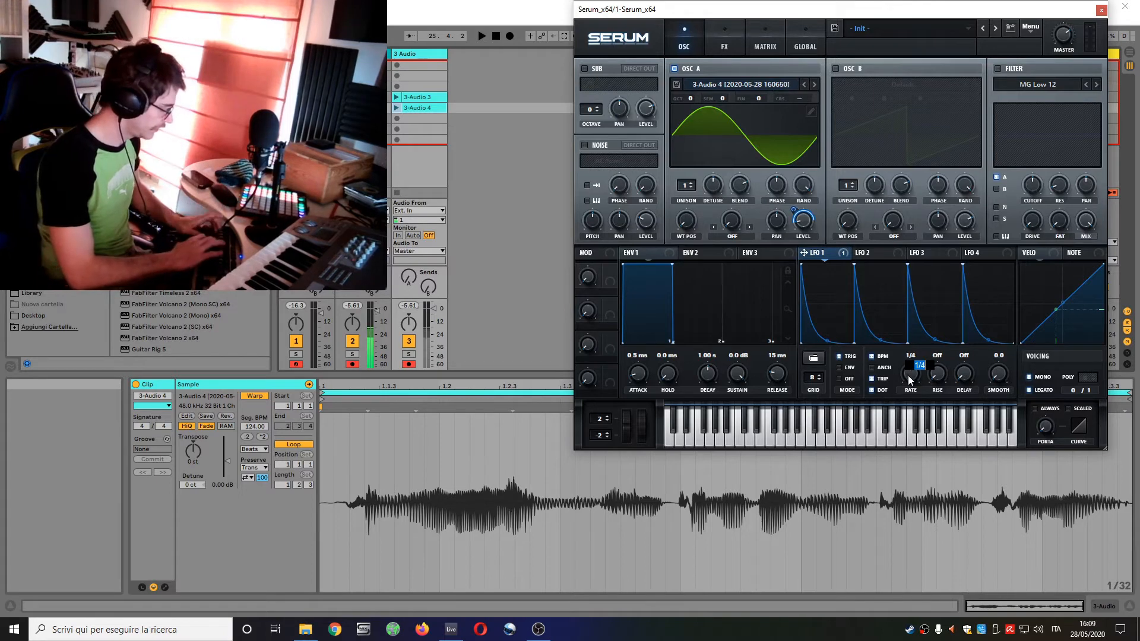
pyautogui.write('bar')
pyautogui.press('Return')
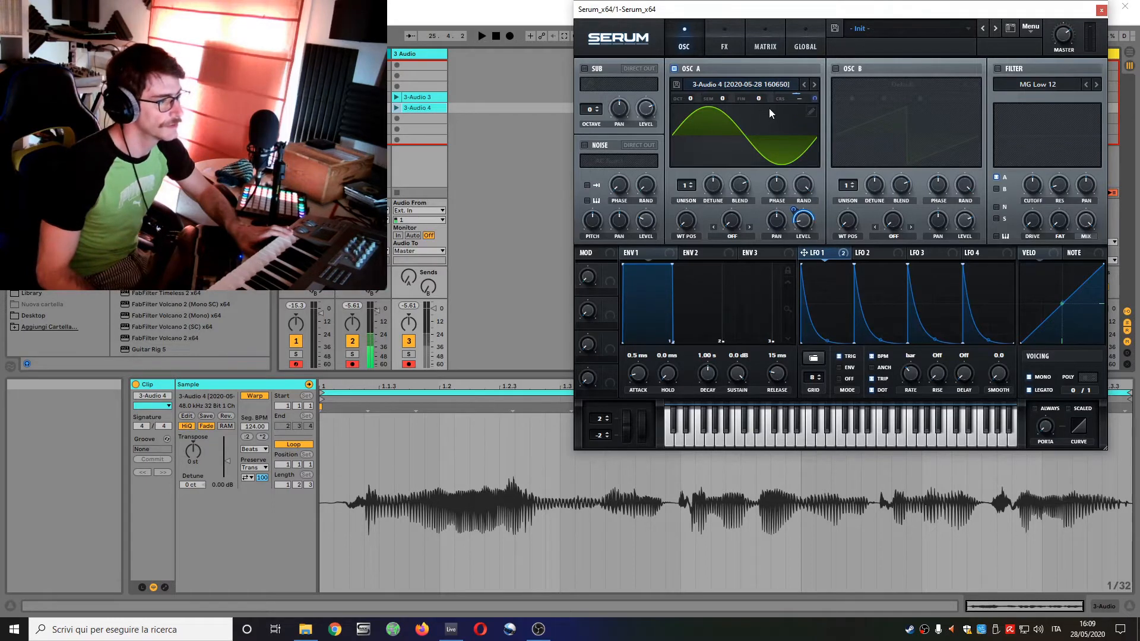
# Step: Check the LFO 1 routings in the modulation matrix and set oscillator A's octave to -1
pyautogui.click(765, 46)
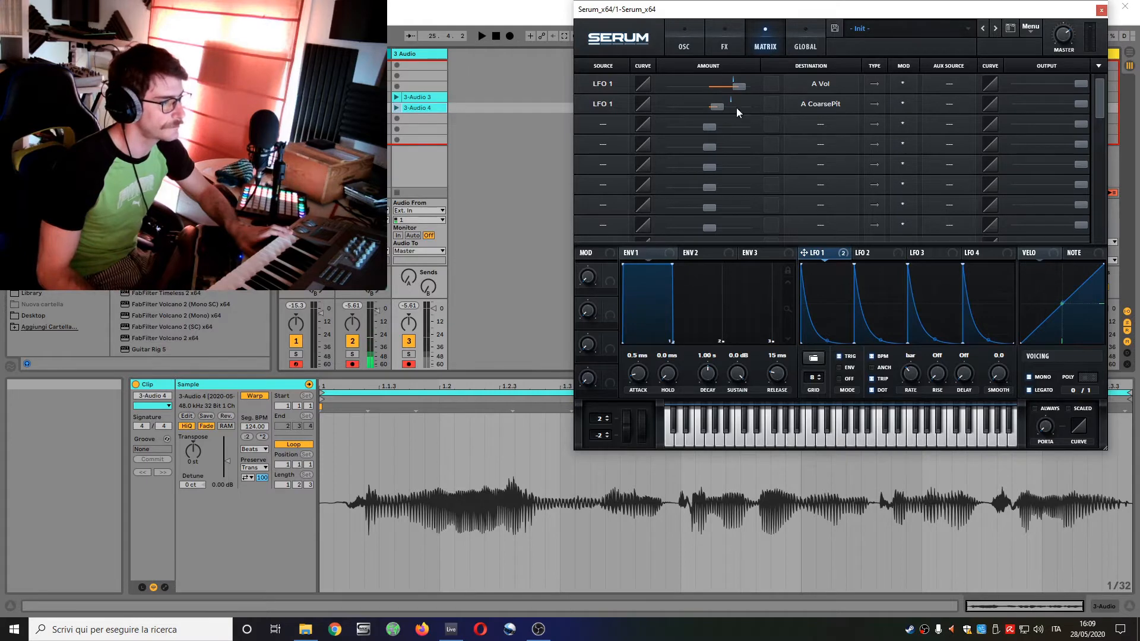
pyautogui.click(683, 47)
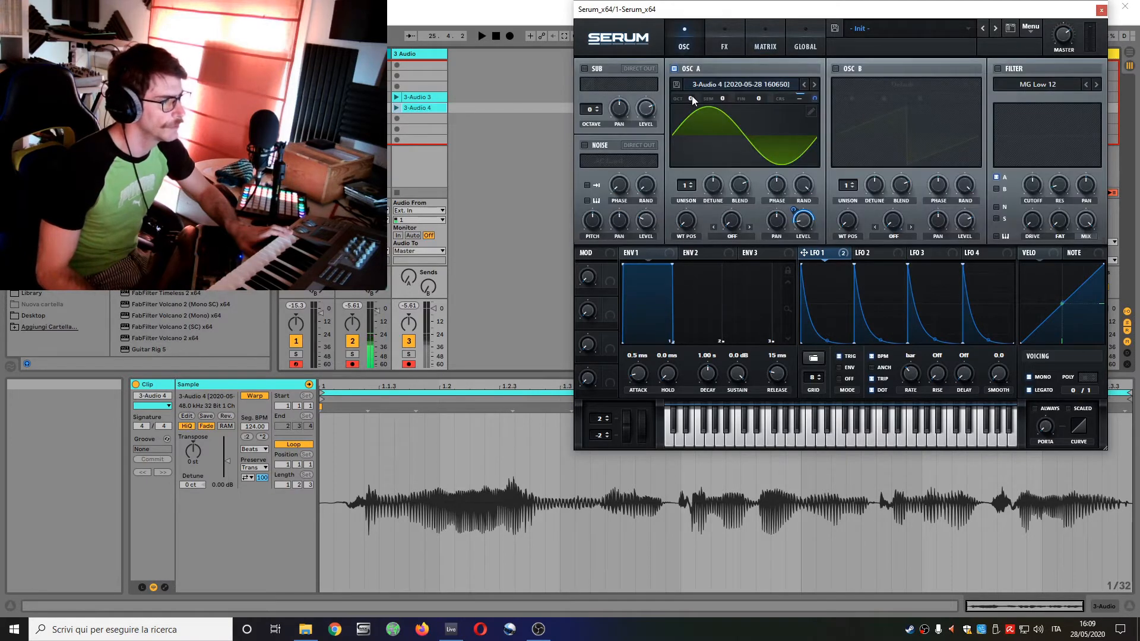
pyautogui.moveTo(693, 95); pyautogui.dragTo(689, 116)
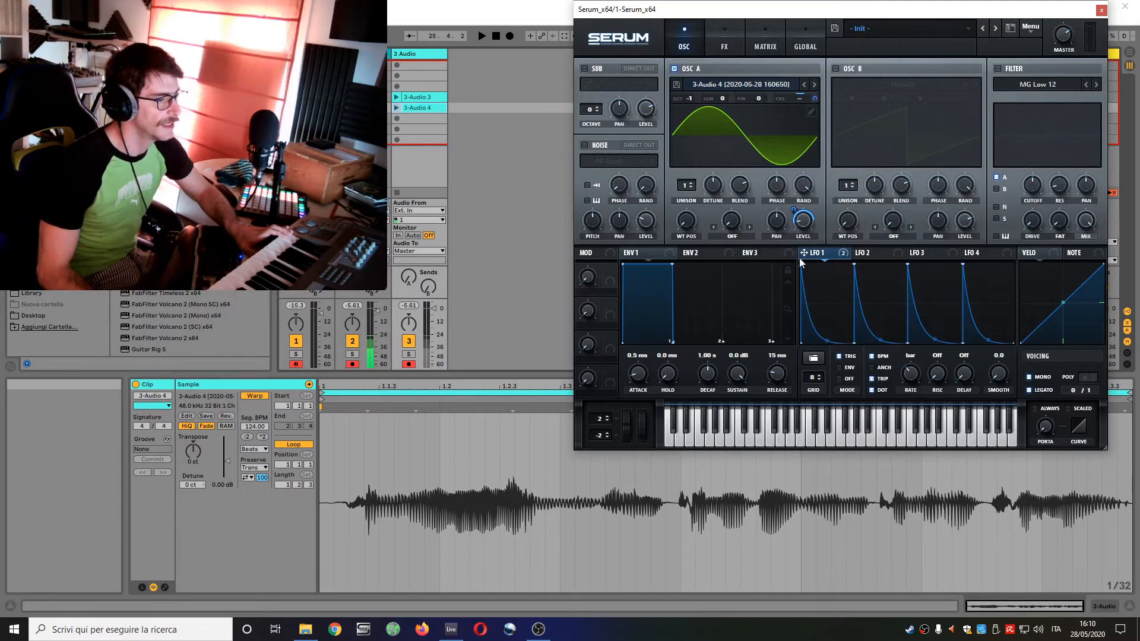
# Step: Modulate oscillator A's wavetable position with LFO 5 and set Macro 2 as that routing's auxiliary source
pyautogui.rightClick(684, 225)
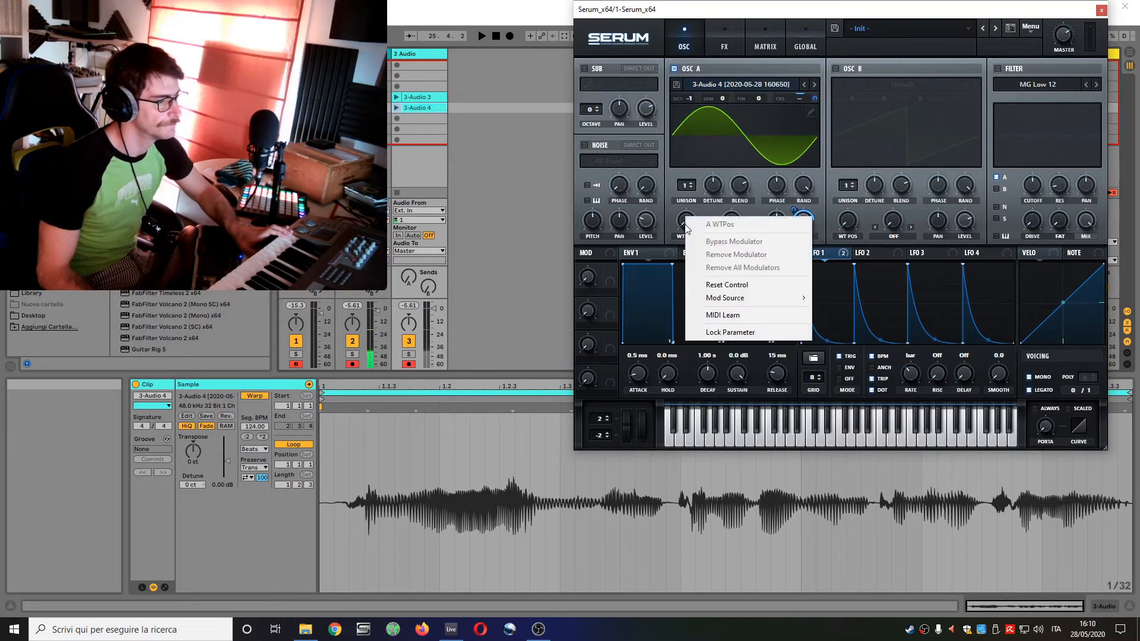
pyautogui.moveTo(761, 295)
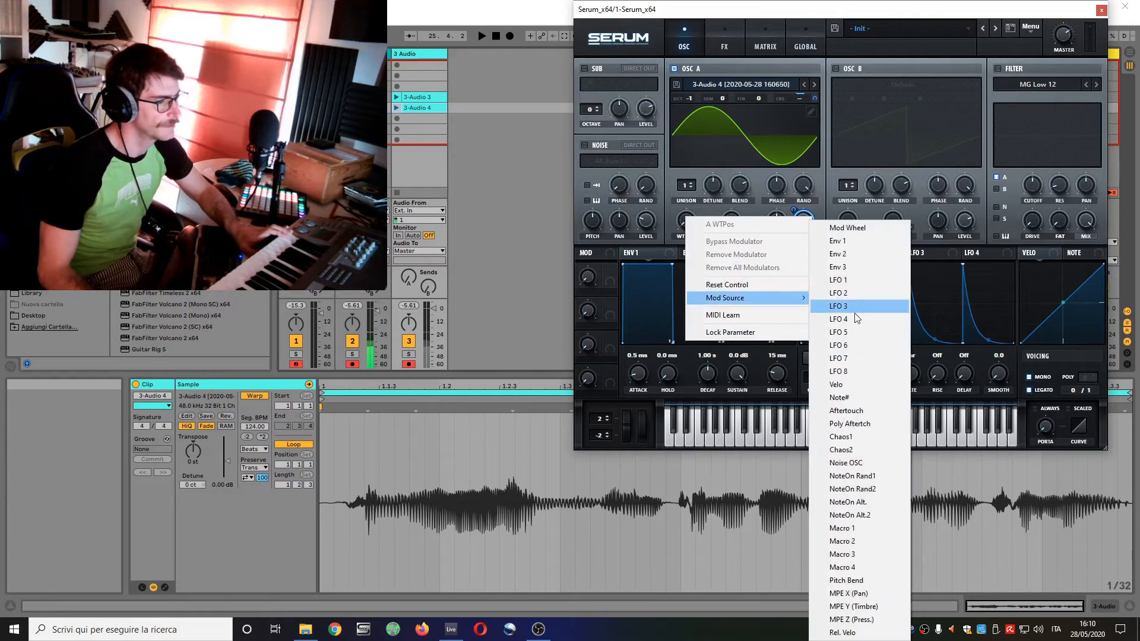
pyautogui.click(881, 339)
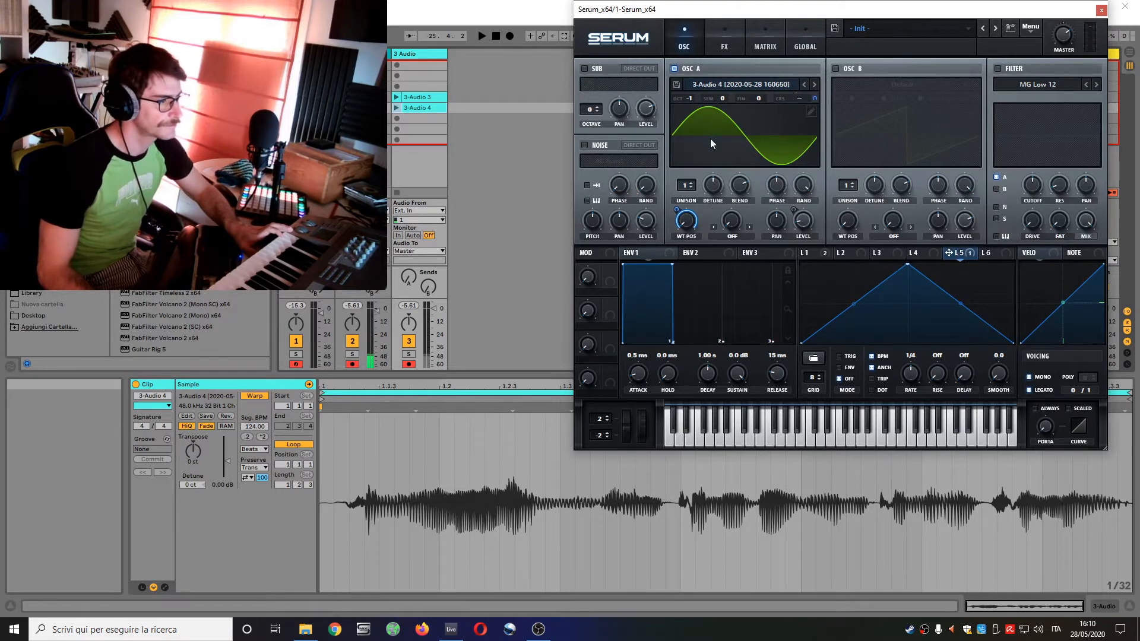
pyautogui.click(763, 47)
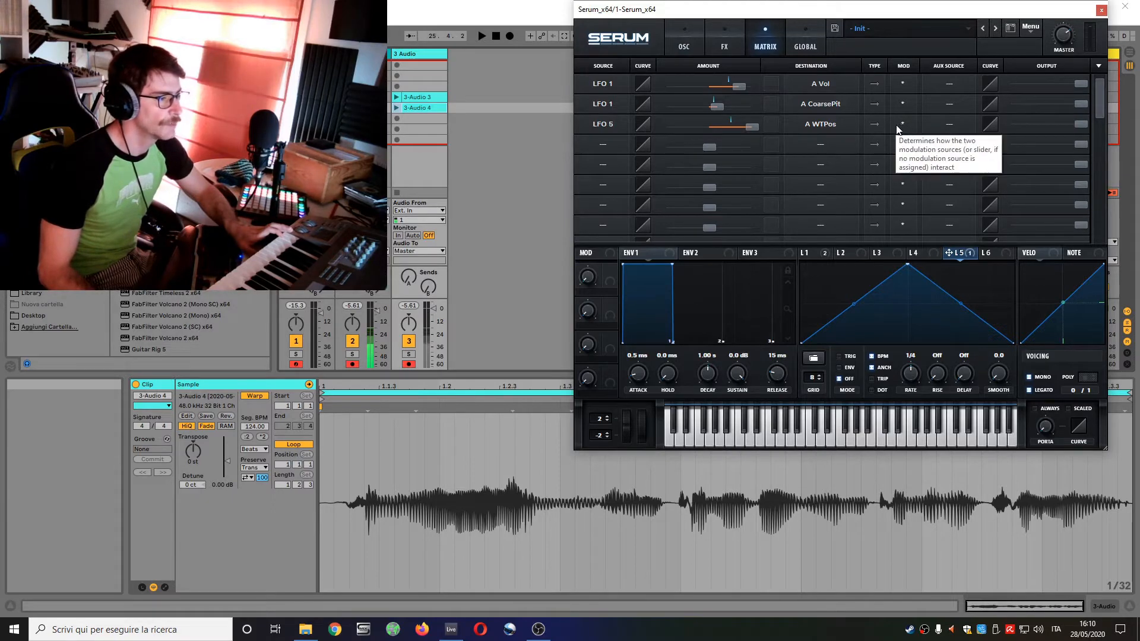
pyautogui.click(945, 126)
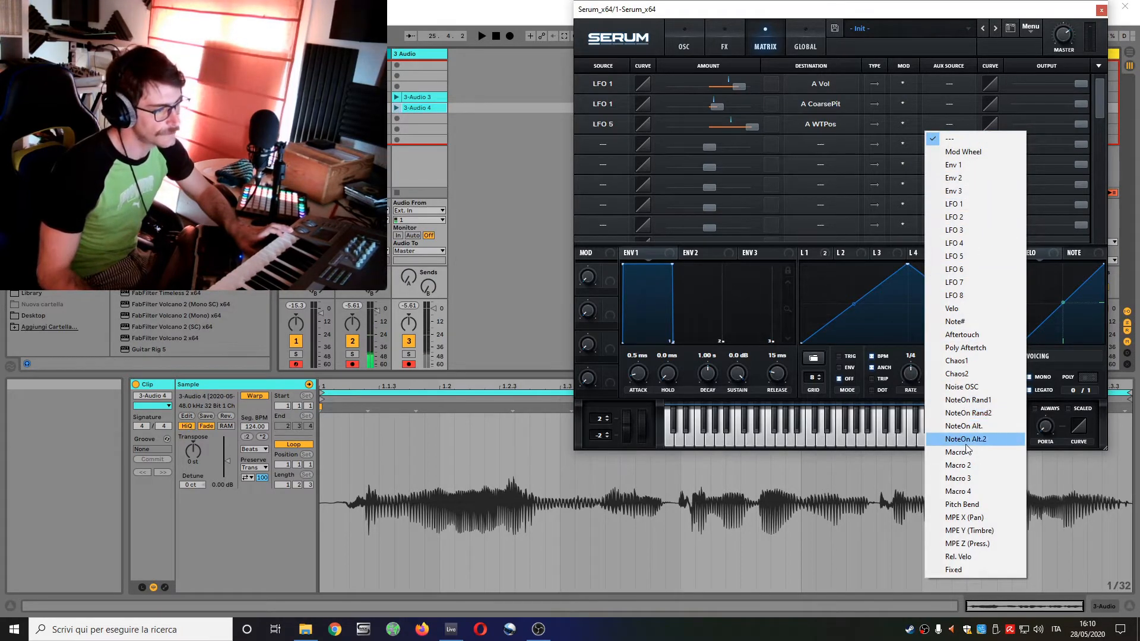
pyautogui.click(974, 466)
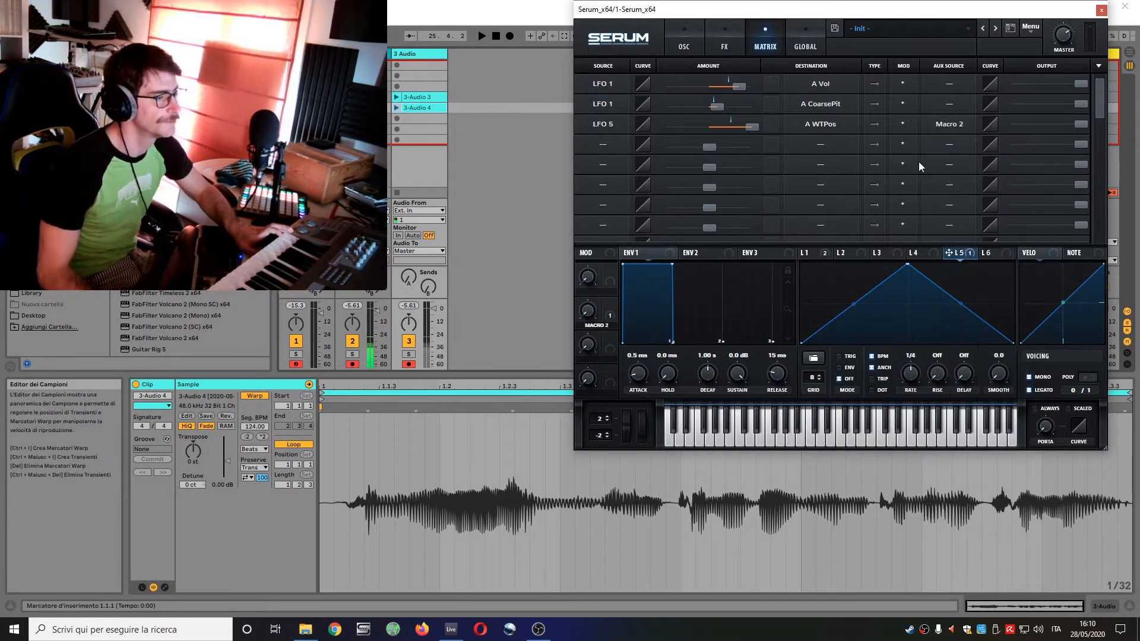
# Step: Add a matrix routing from Macro 2 to oscillator A's volume (A Vol) with a positive amount
pyautogui.click(609, 140)
pyautogui.click(642, 485)
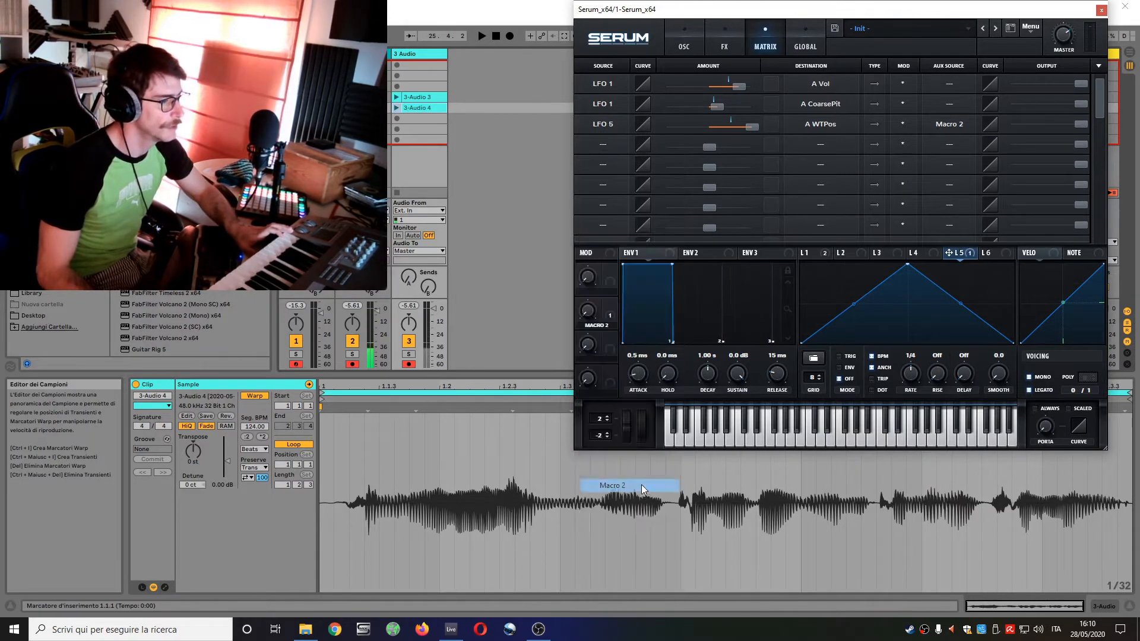
pyautogui.click(830, 148)
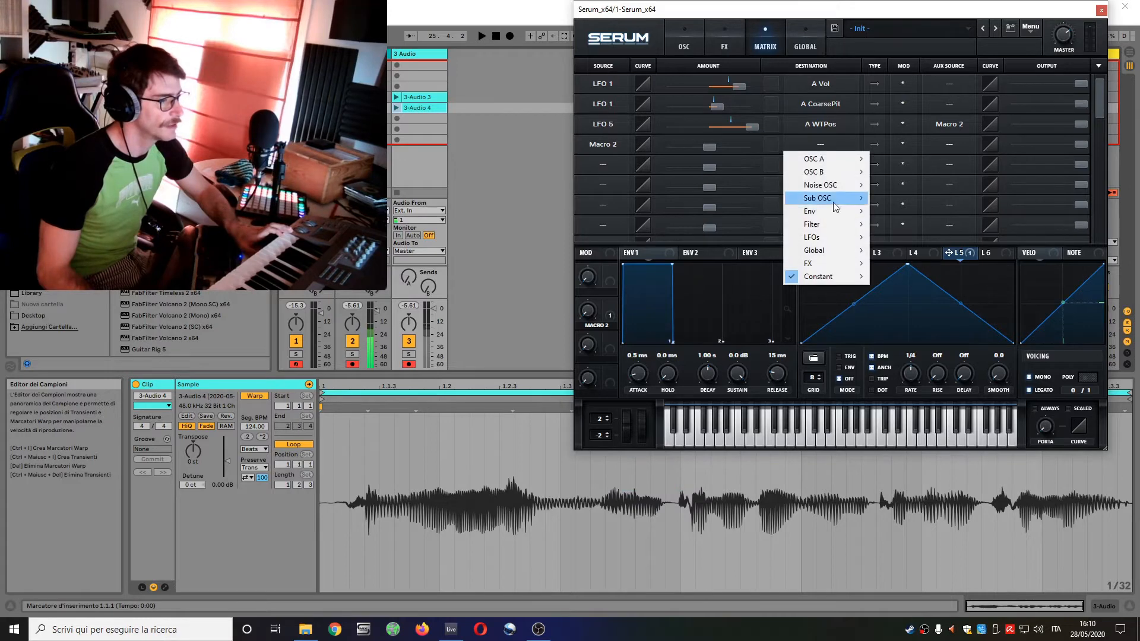
pyautogui.moveTo(843, 159)
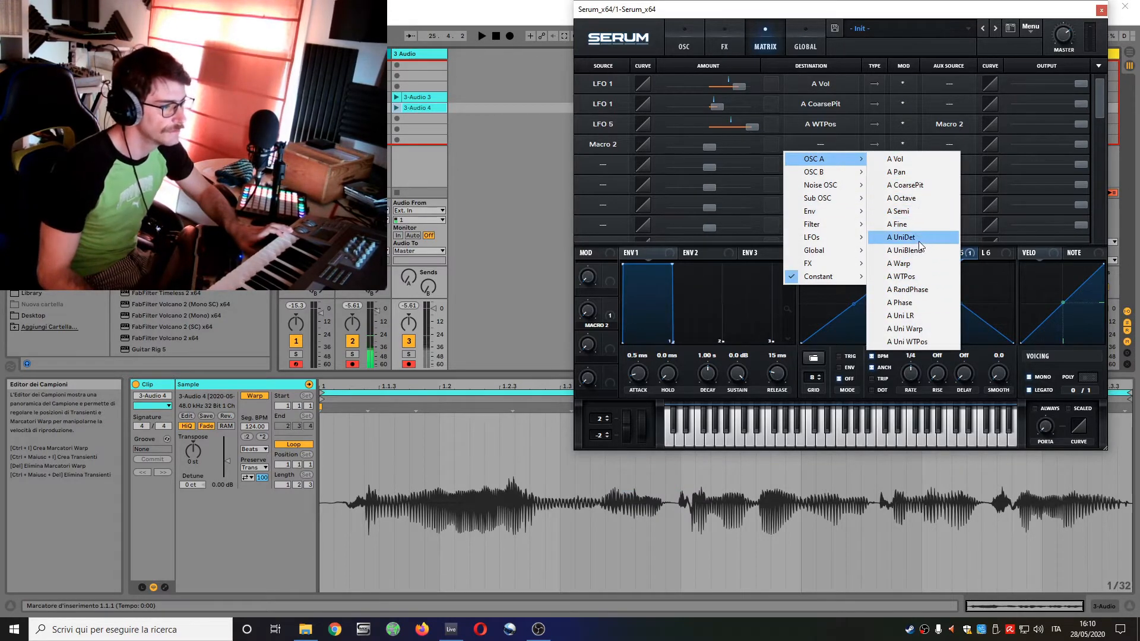
pyautogui.click(927, 160)
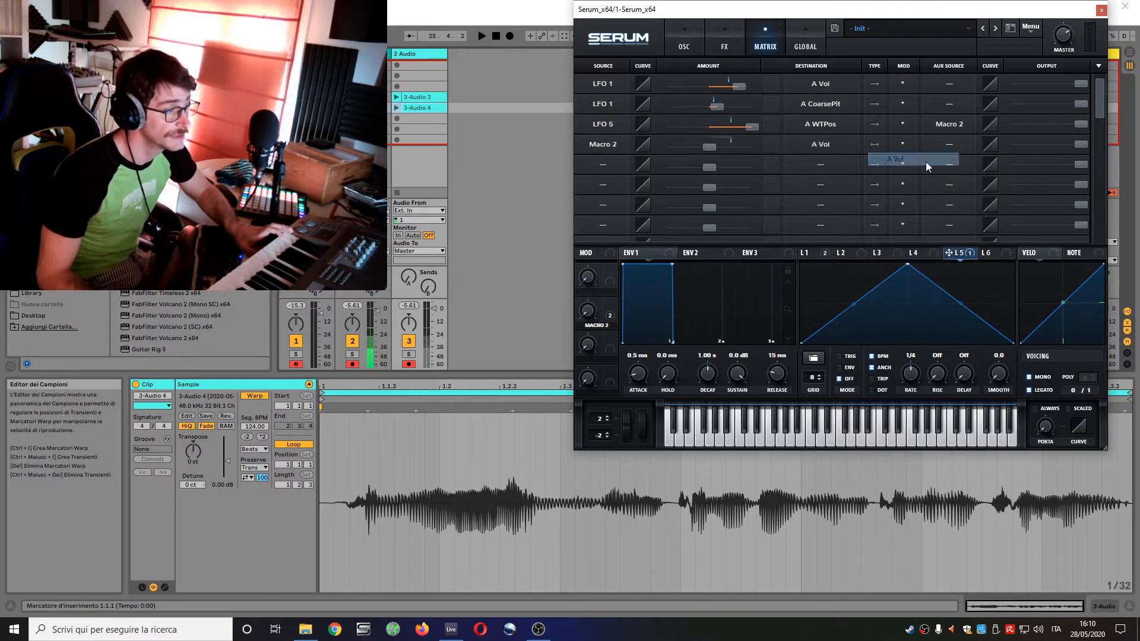
pyautogui.moveTo(711, 145); pyautogui.dragTo(754, 145)
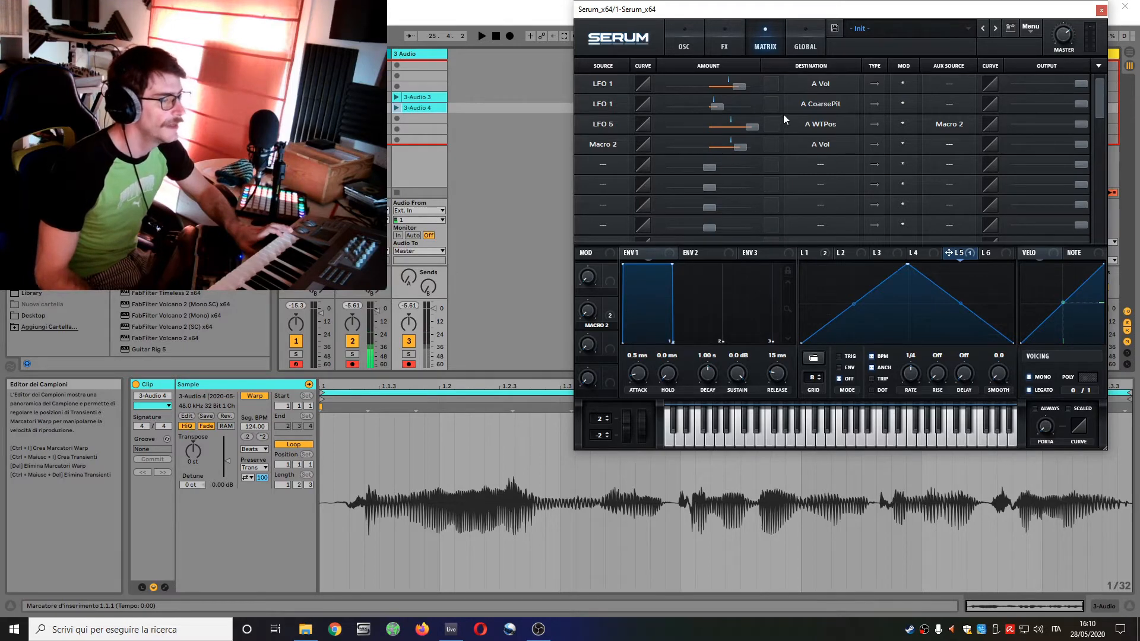
# Step: Set Macro 2 as the auxiliary source of both LFO 1 routings, A CoarsePit and A Vol
pyautogui.click(953, 101)
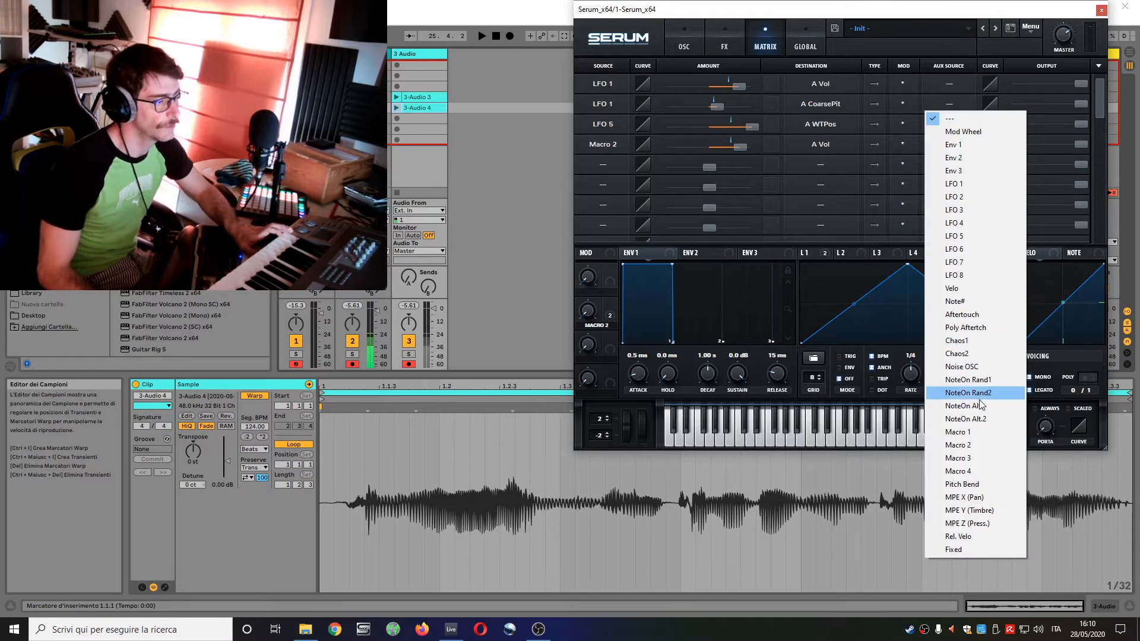
pyautogui.click(1006, 442)
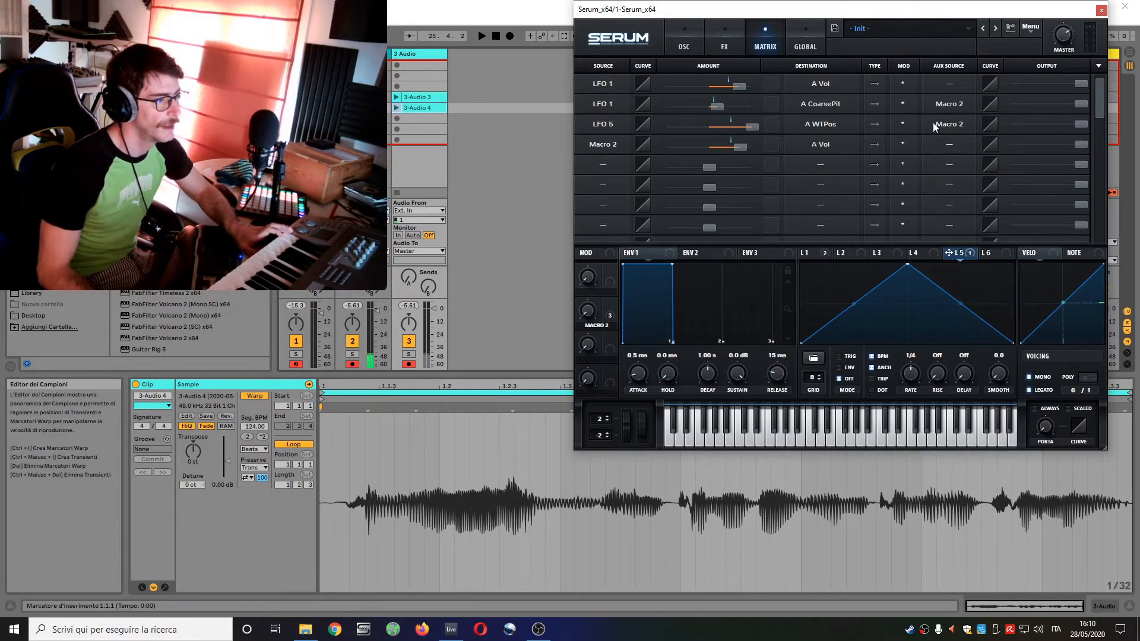
pyautogui.click(956, 86)
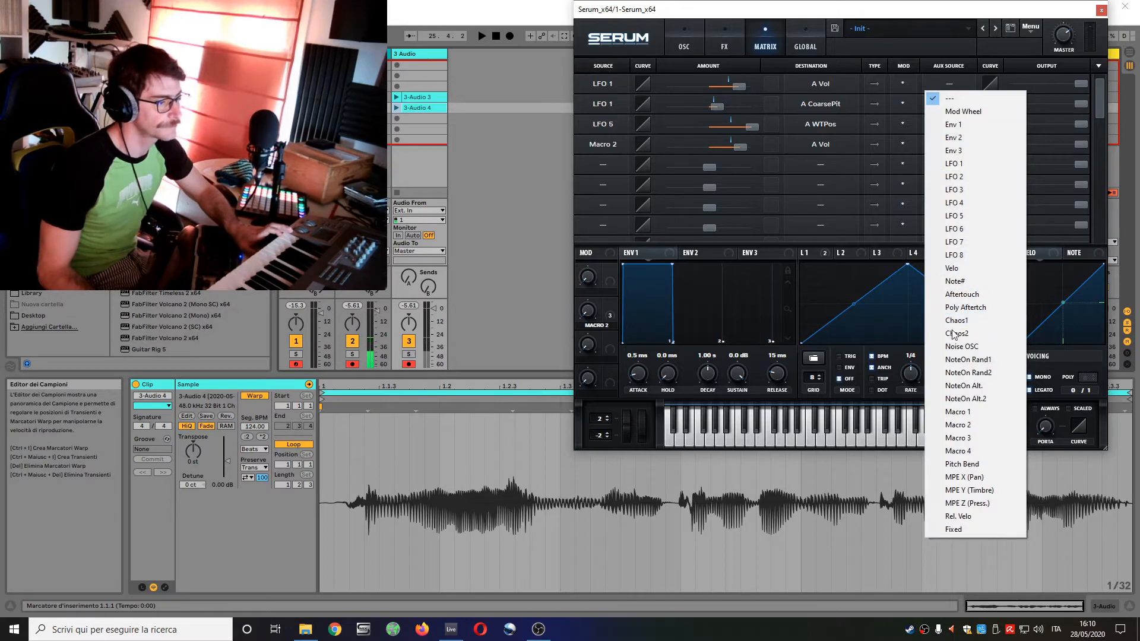
pyautogui.click(974, 424)
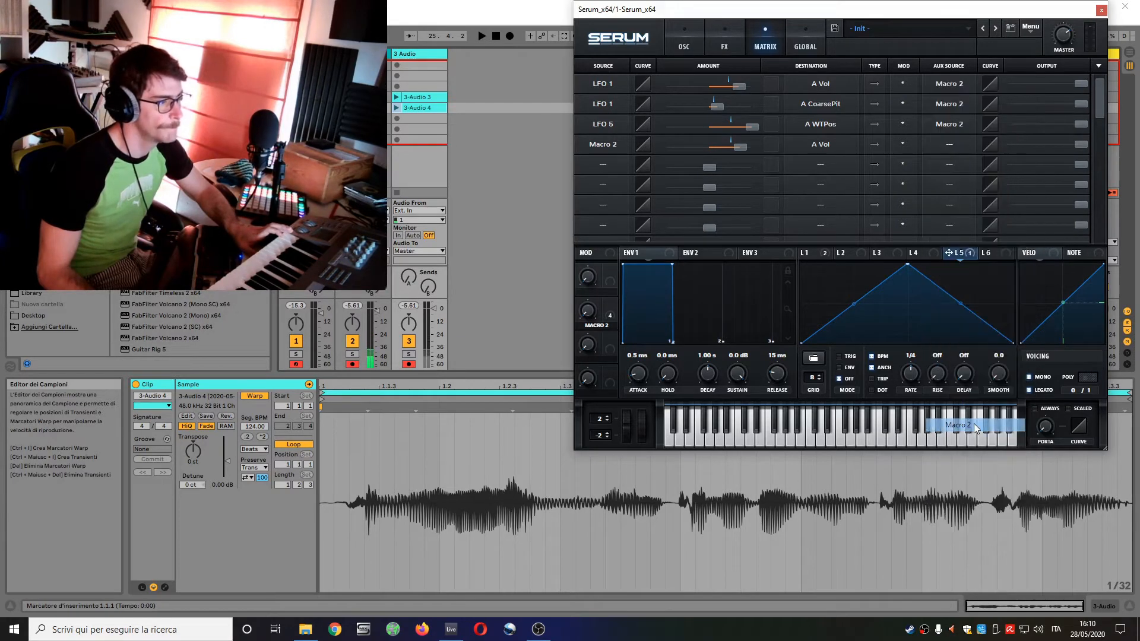
# Step: Switch both LFO 1 routings to the inverted * (inv) auxiliary mode and turn up Macro 2
pyautogui.click(909, 83)
pyautogui.click(930, 111)
pyautogui.click(903, 103)
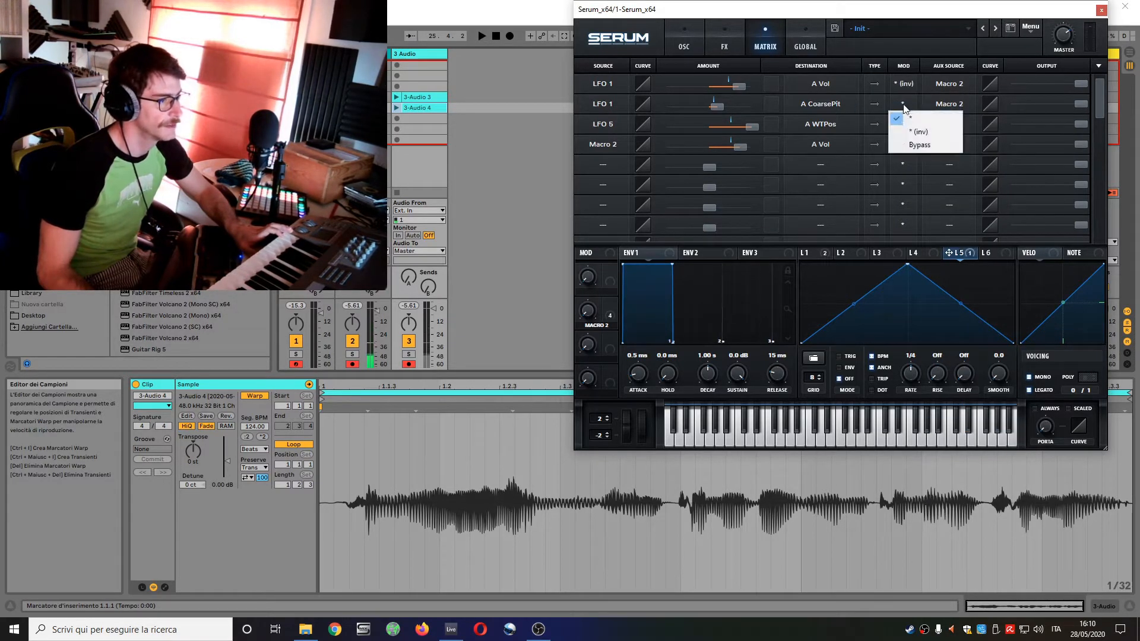
pyautogui.click(916, 132)
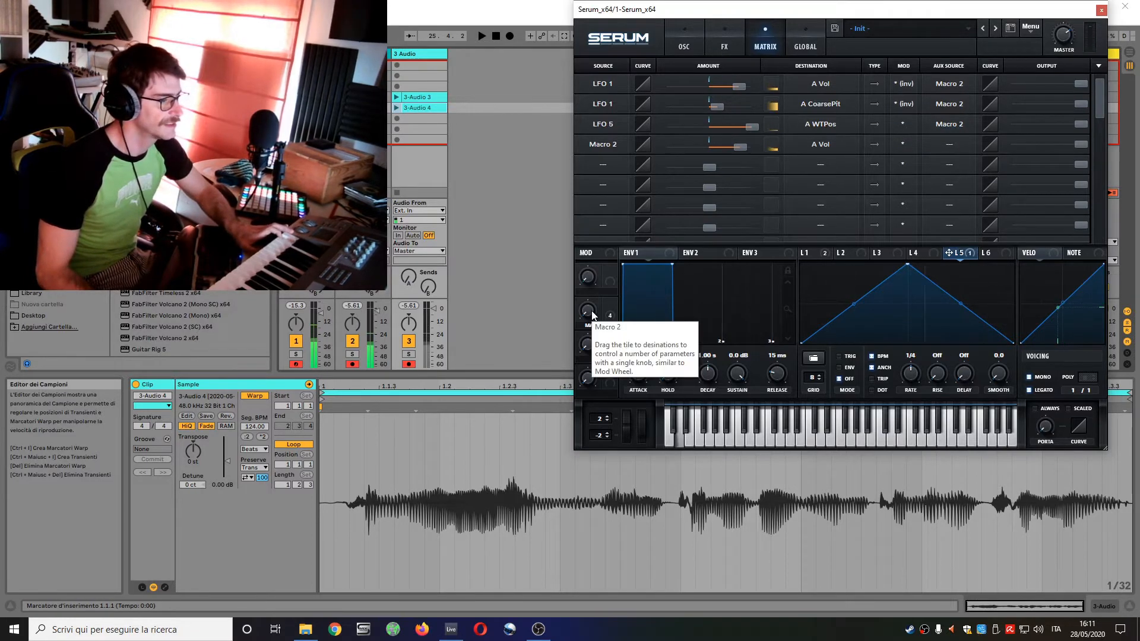
pyautogui.moveTo(592, 309); pyautogui.dragTo(635, 200)
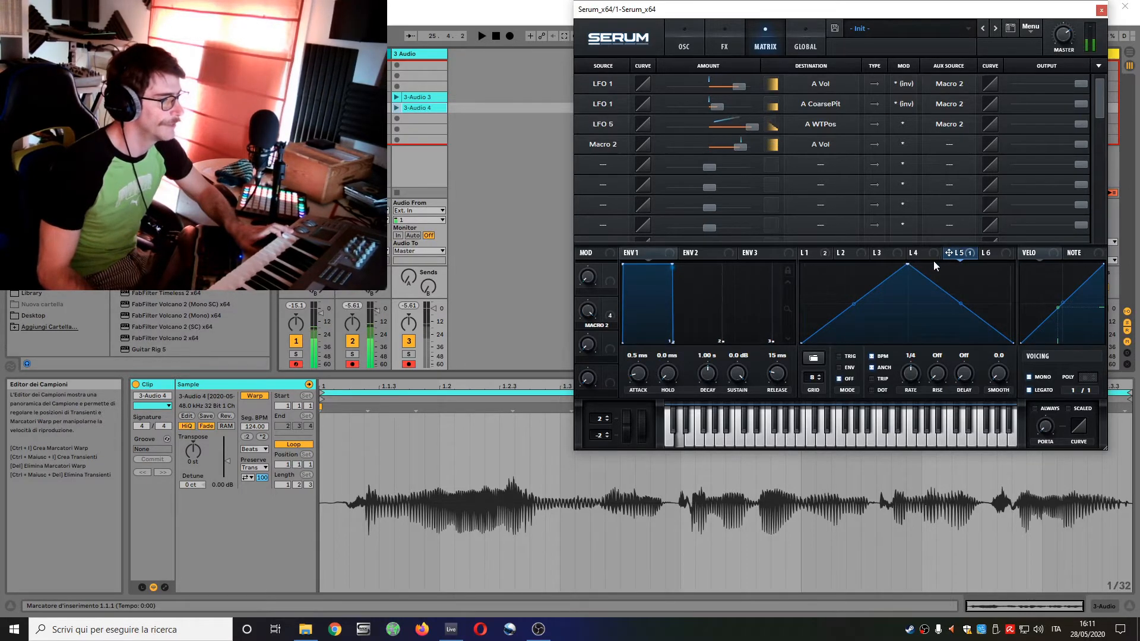
# Step: Reshape LFO 5 from a triangle into a rising ramp and set its rate to bar
pyautogui.moveTo(907, 264); pyautogui.dragTo(1035, 248)
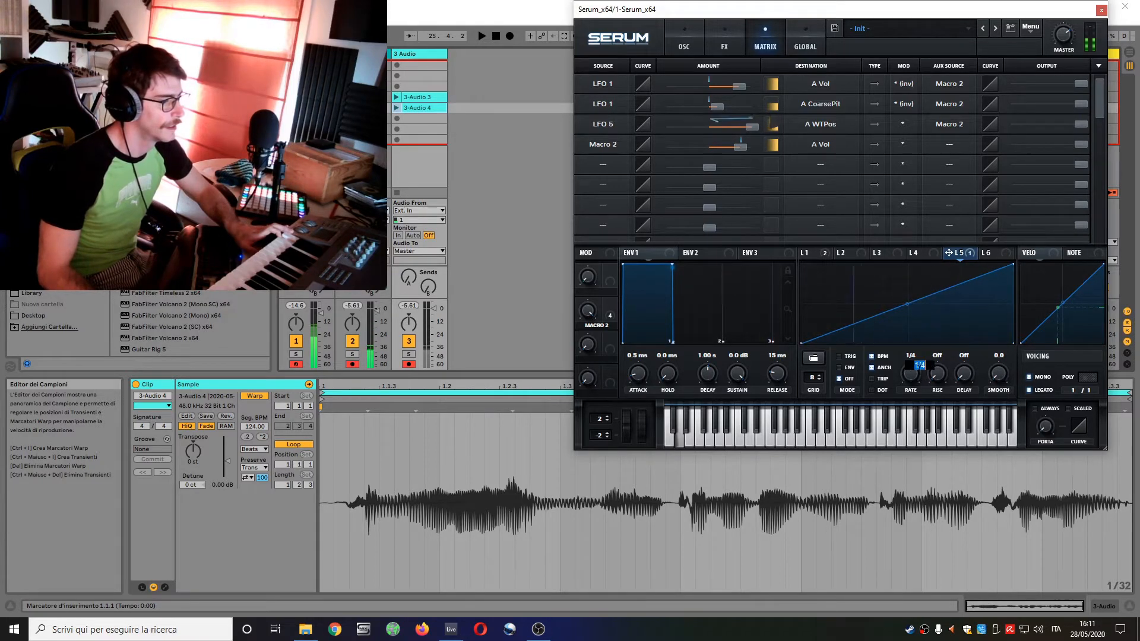
pyautogui.write('ar')
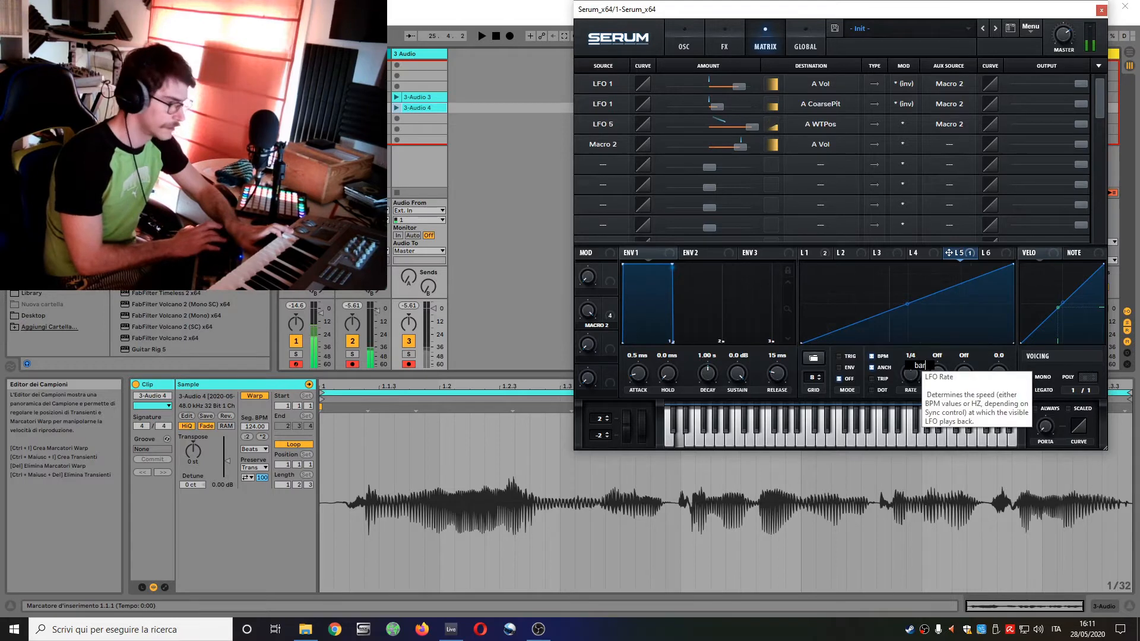
pyautogui.press('Return')
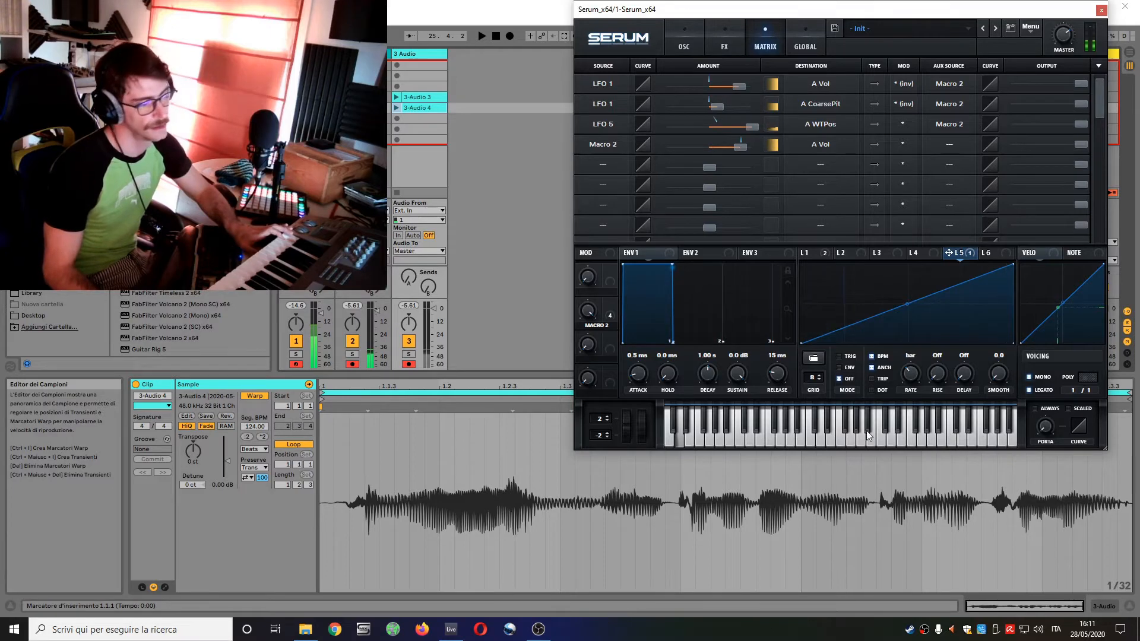
# Step: Add a matrix routing from Macro 2 to A CoarsePit with an amount of 12 and toggle its direction type
pyautogui.click(614, 169)
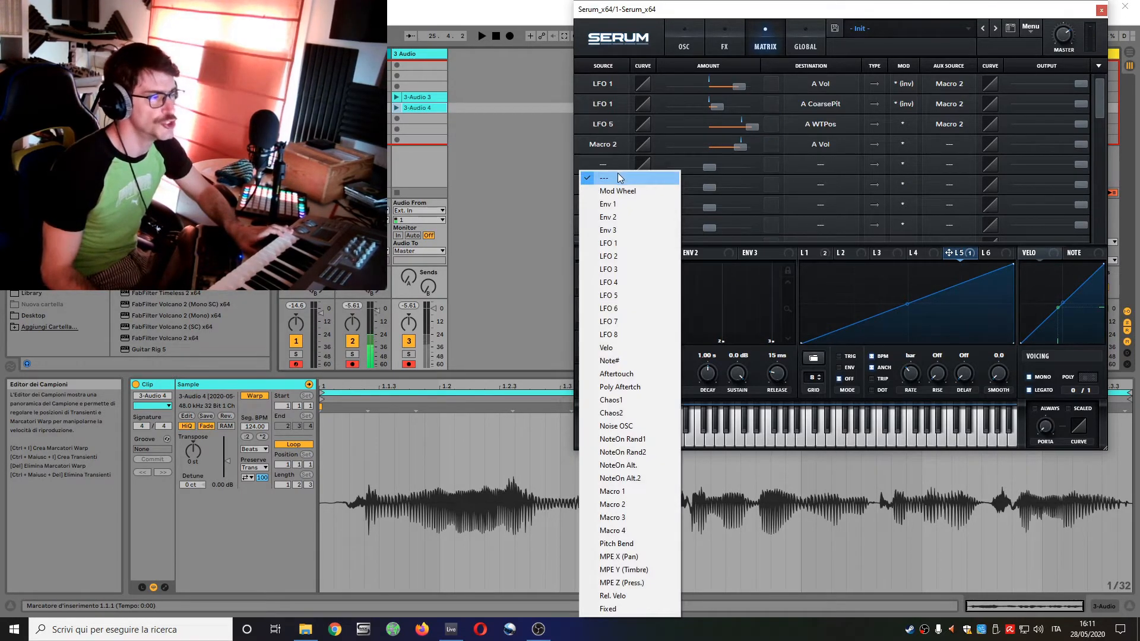
pyautogui.click(642, 505)
pyautogui.click(795, 166)
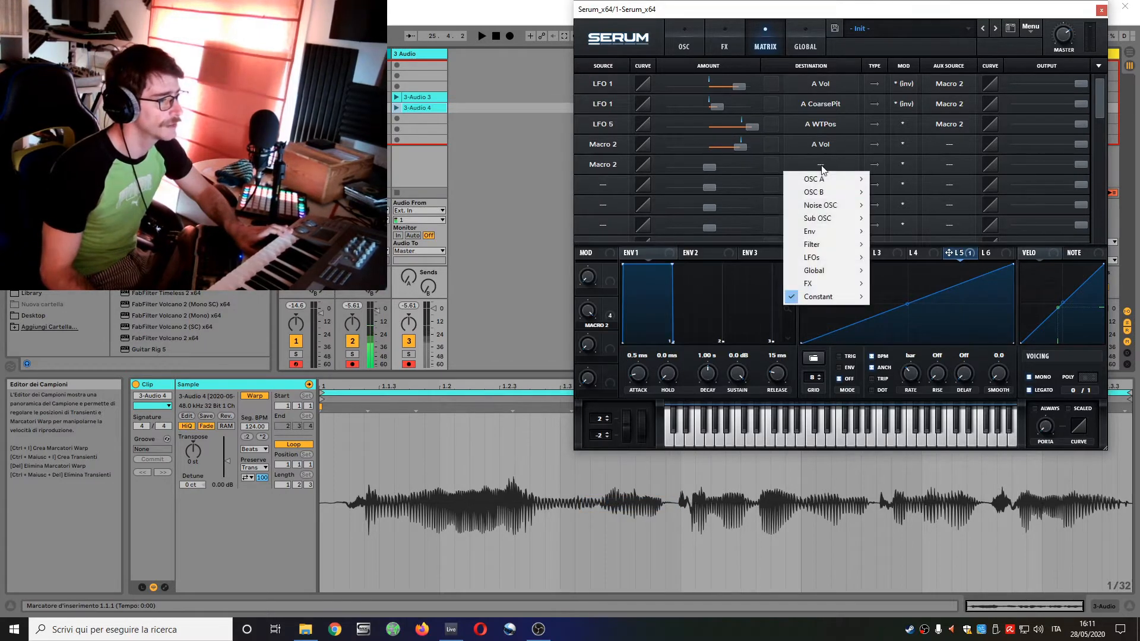
pyautogui.moveTo(859, 182)
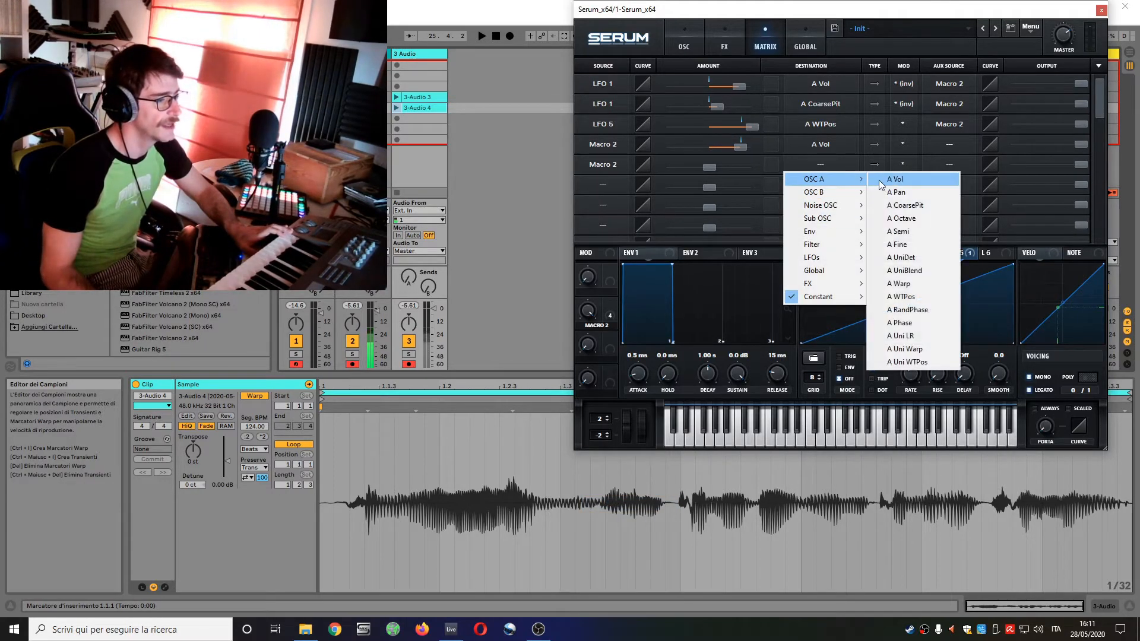
pyautogui.click(908, 206)
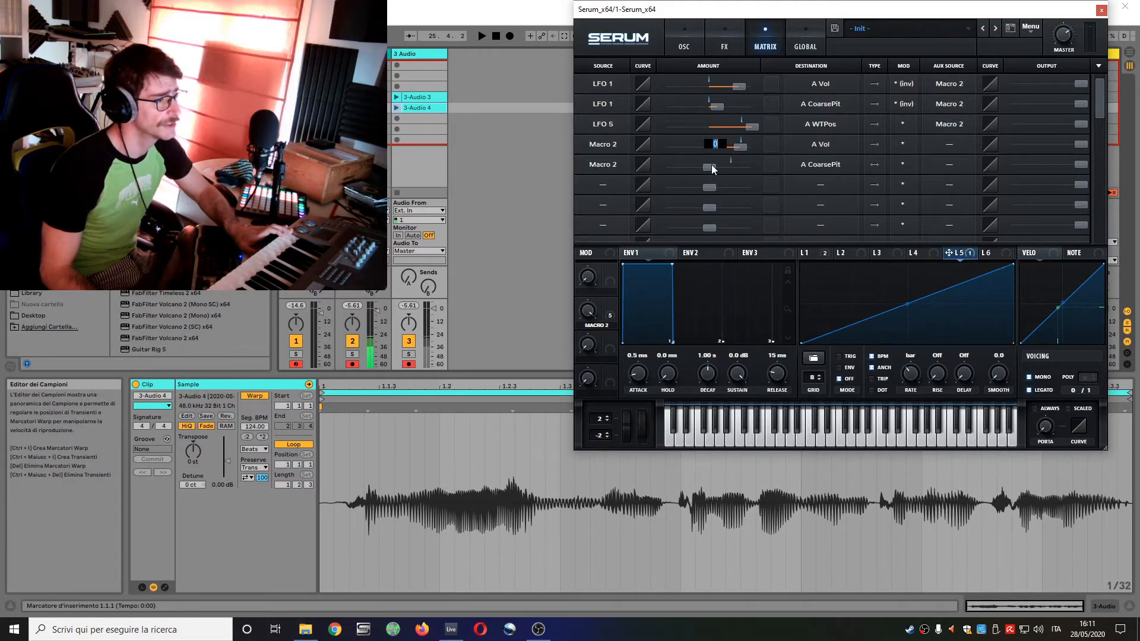
pyautogui.write('12')
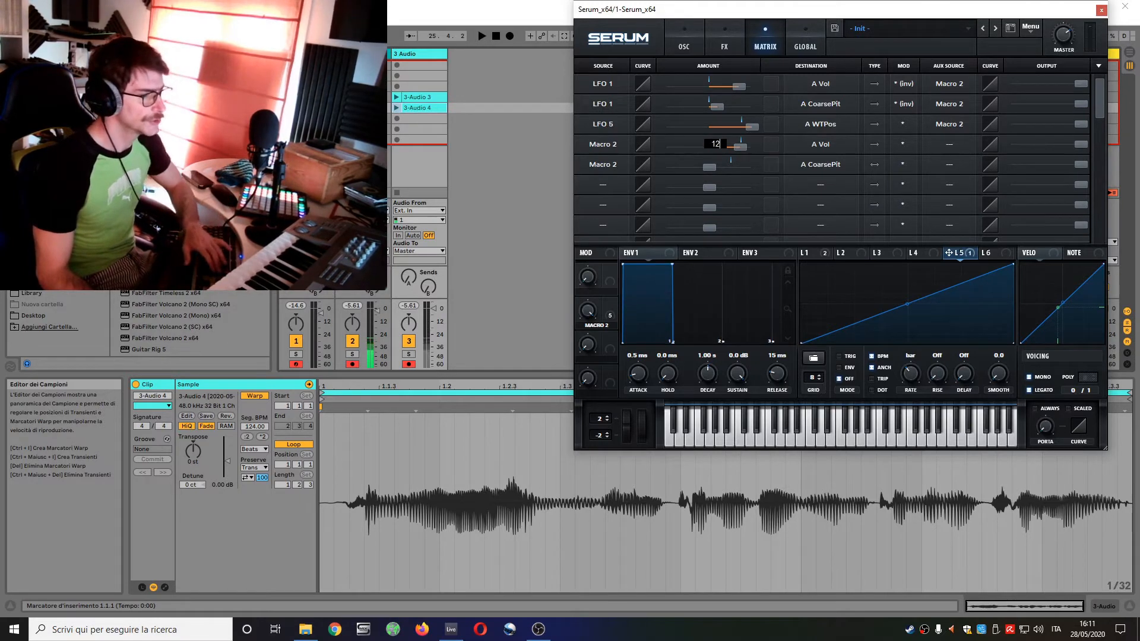
pyautogui.press('Return')
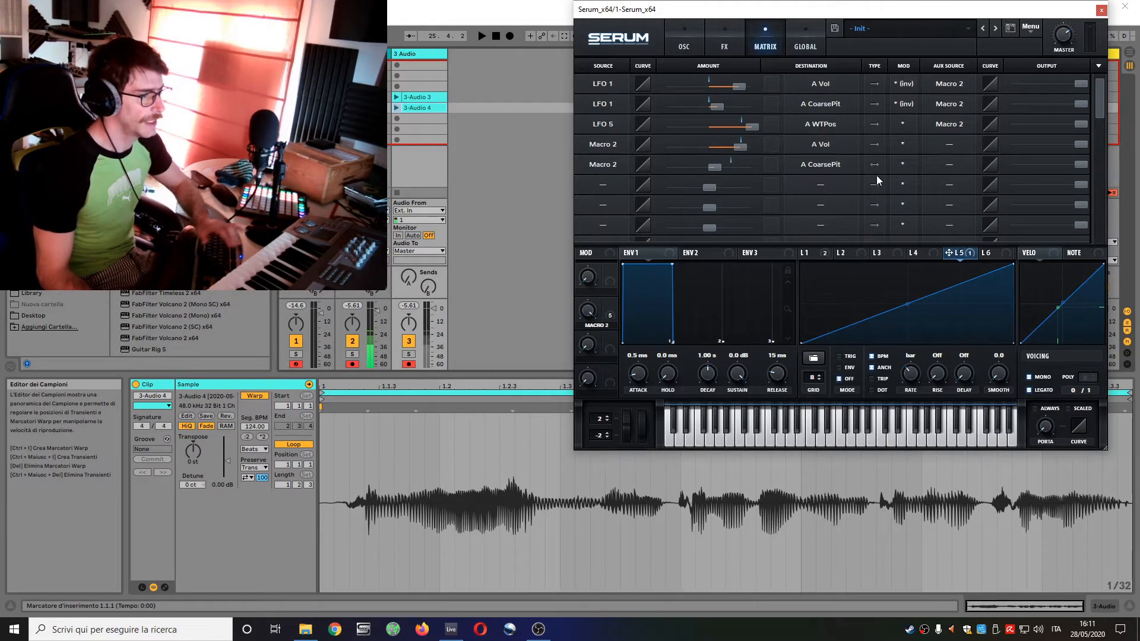
pyautogui.click(875, 164)
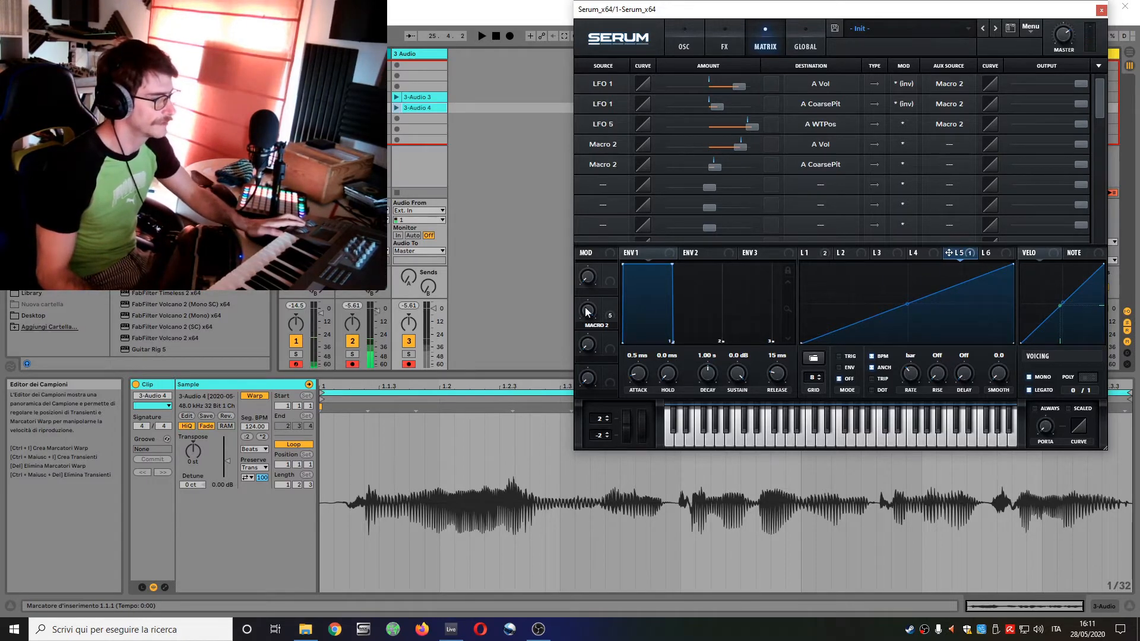
# Step: Raise Macro 2 from 0% and change the destination of its A CoarsePit routing to A Semi
pyautogui.moveTo(591, 315)
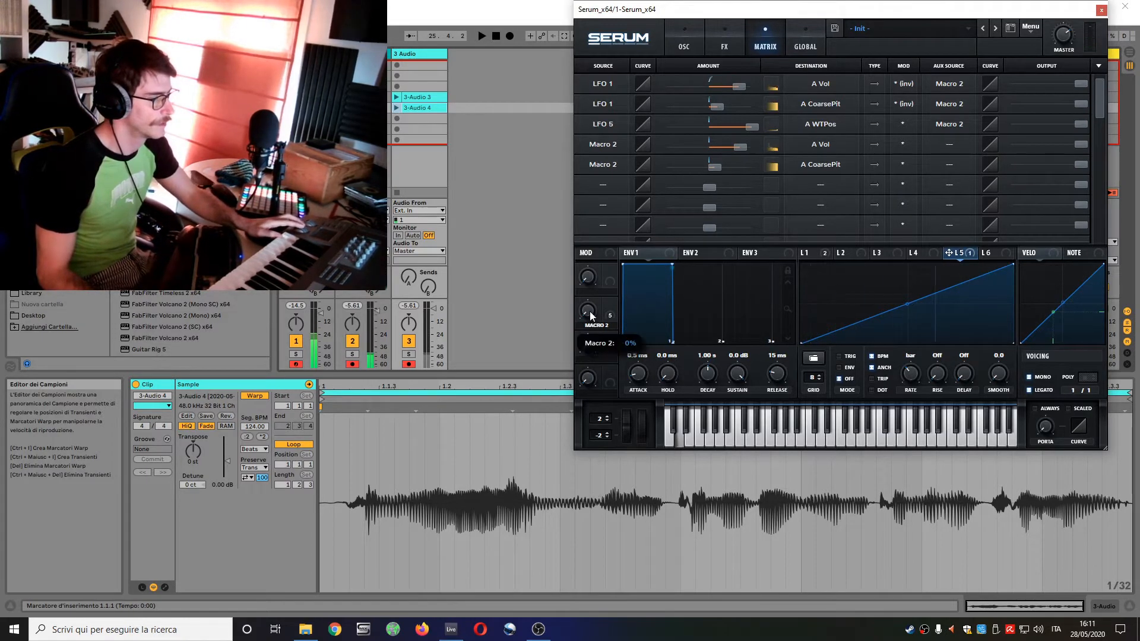
pyautogui.moveTo(590, 311); pyautogui.dragTo(594, 287)
pyautogui.moveTo(603, 234); pyautogui.dragTo(618, 188)
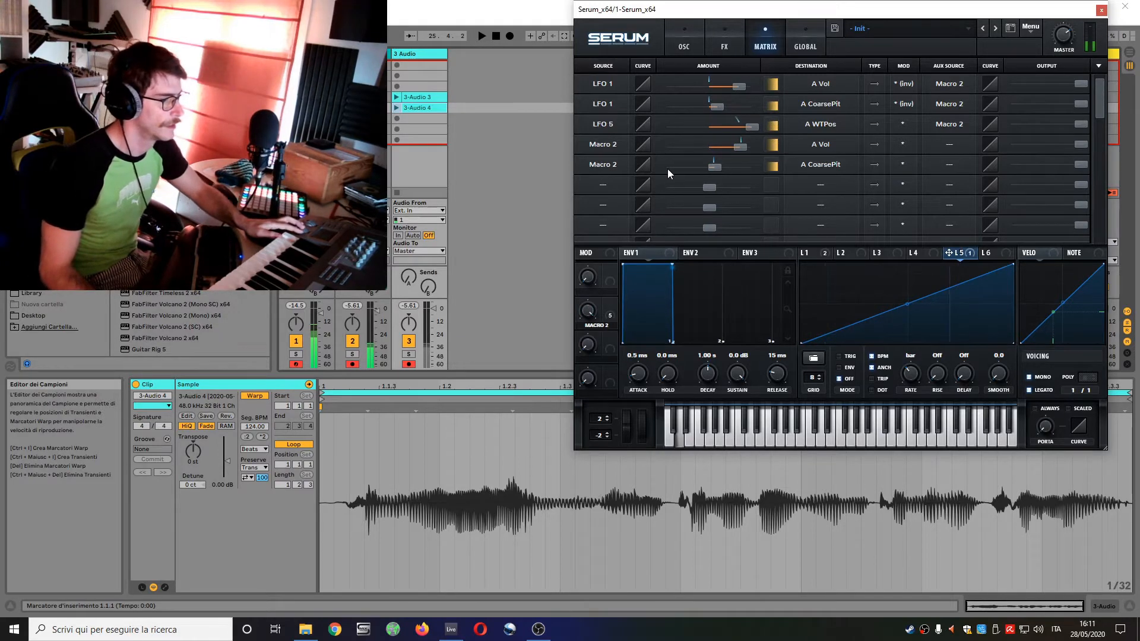
pyautogui.click(822, 164)
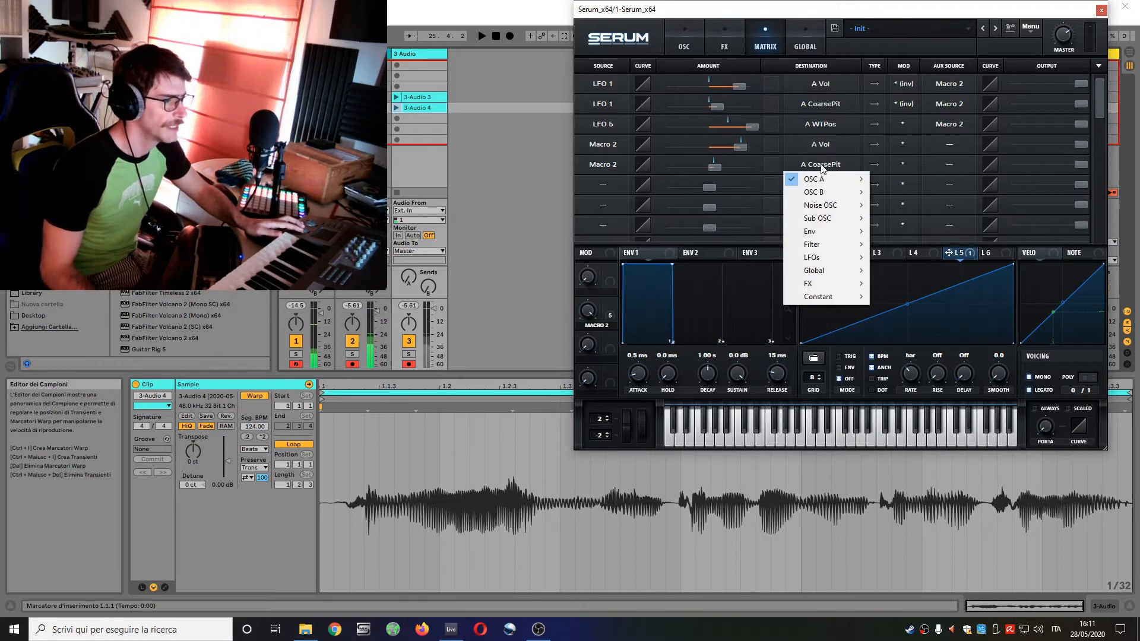
pyautogui.moveTo(825, 176)
pyautogui.click(909, 235)
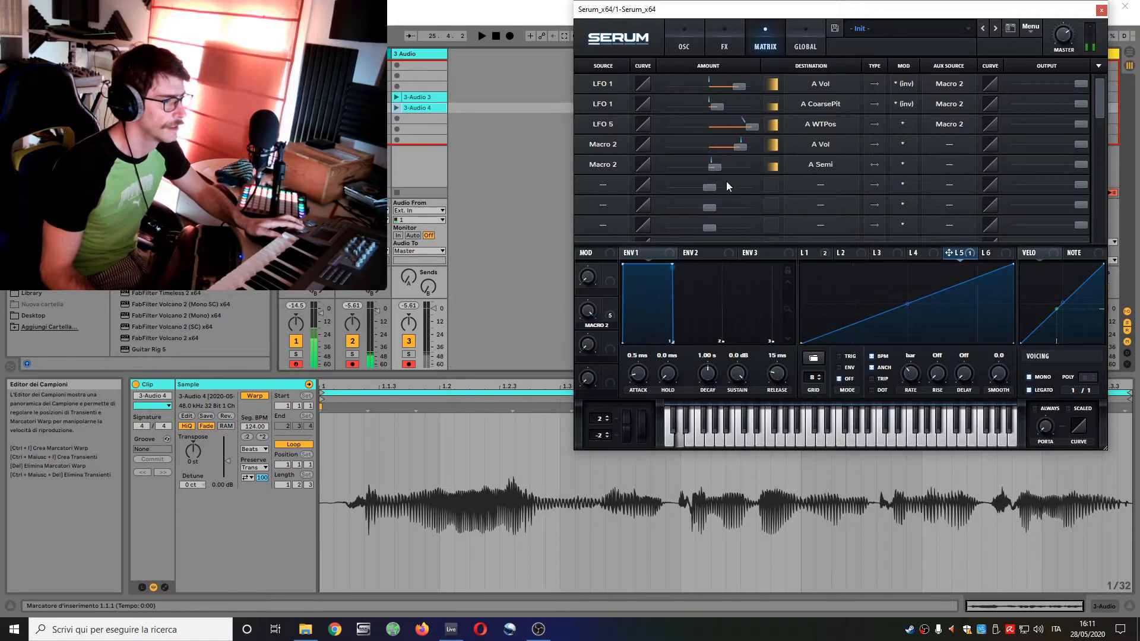
# Step: Turn Macro 2 up to about 75% and set the amount of its A Semi routing to 24
pyautogui.moveTo(587, 316)
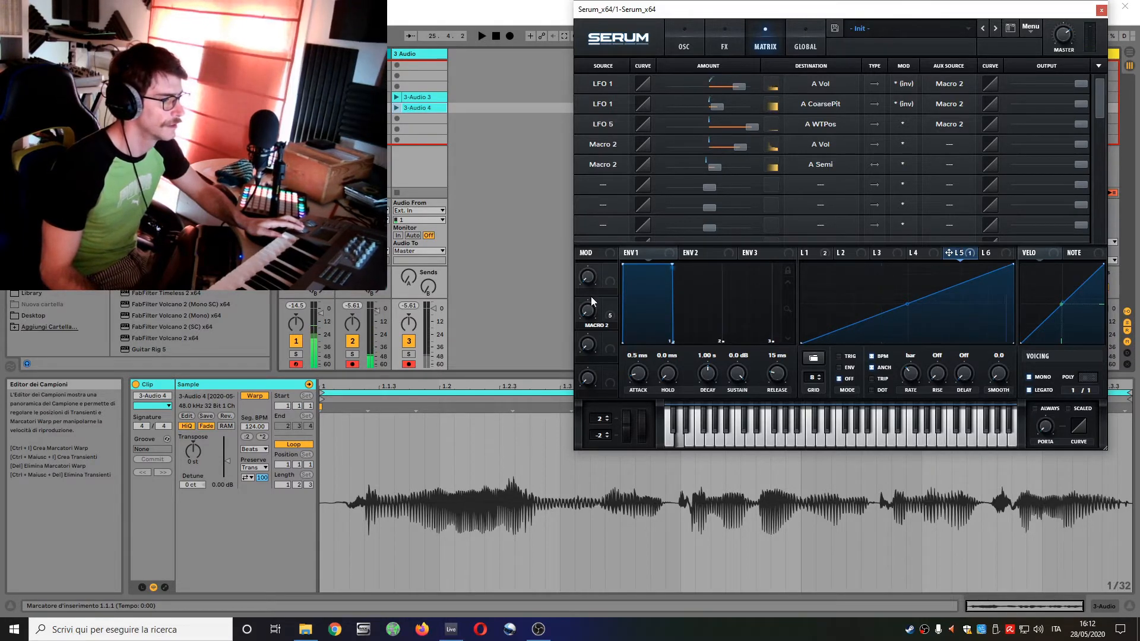
pyautogui.moveTo(595, 285); pyautogui.dragTo(605, 225)
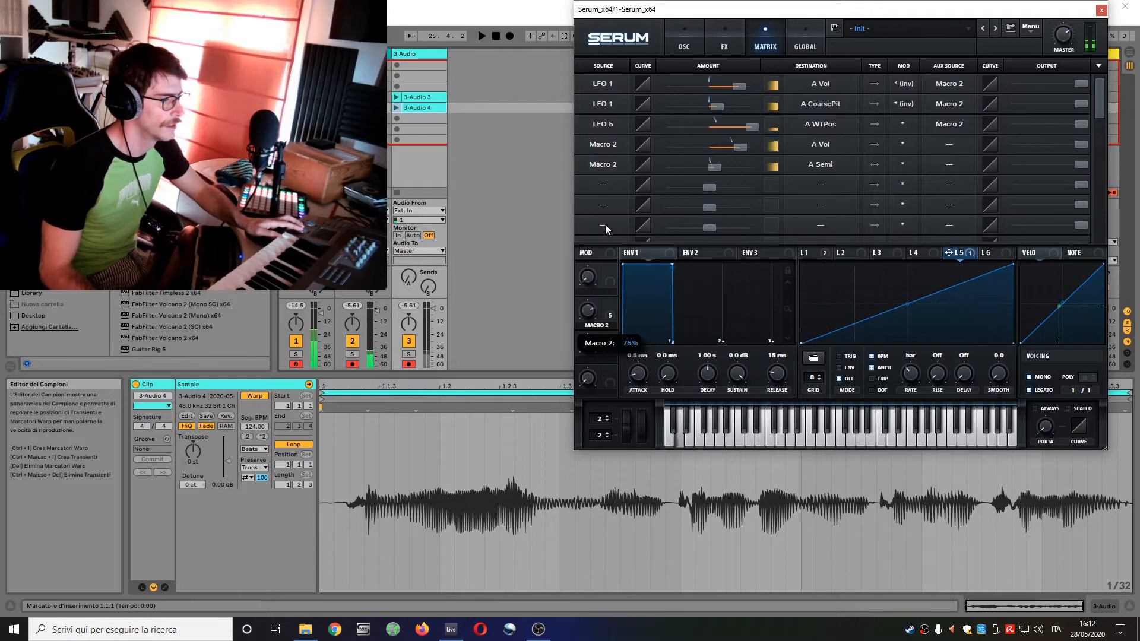
pyautogui.doubleClick(715, 170)
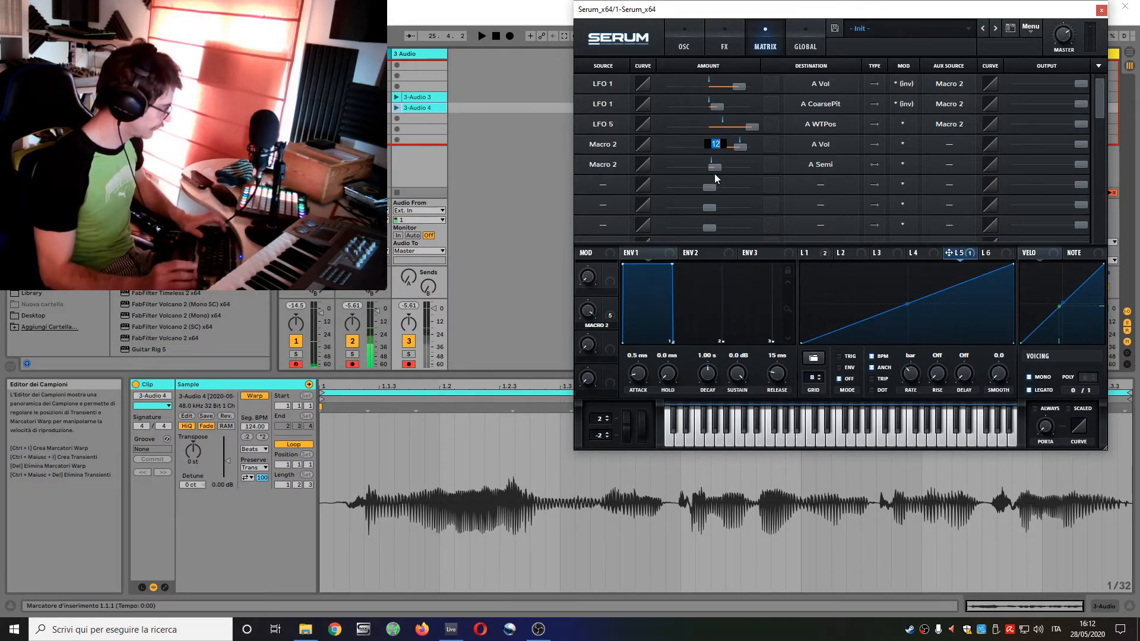
pyautogui.write('24')
pyautogui.press('Return')
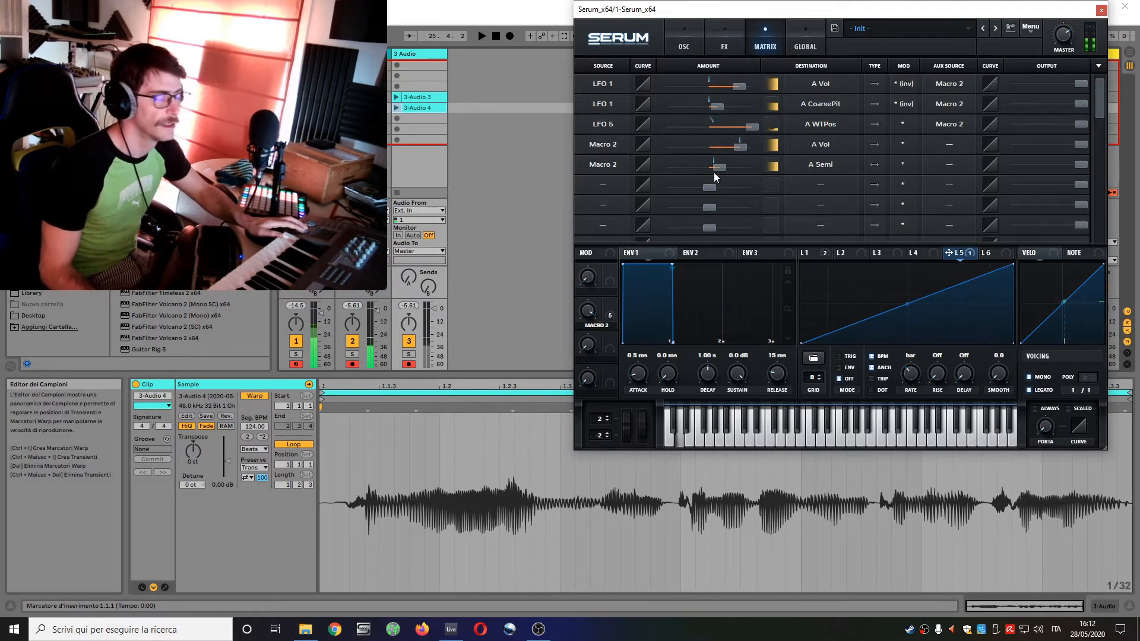
# Step: Raise the starting point of LFO 5's ramp slightly and turn Macro 2 up fully
pyautogui.moveTo(591, 319)
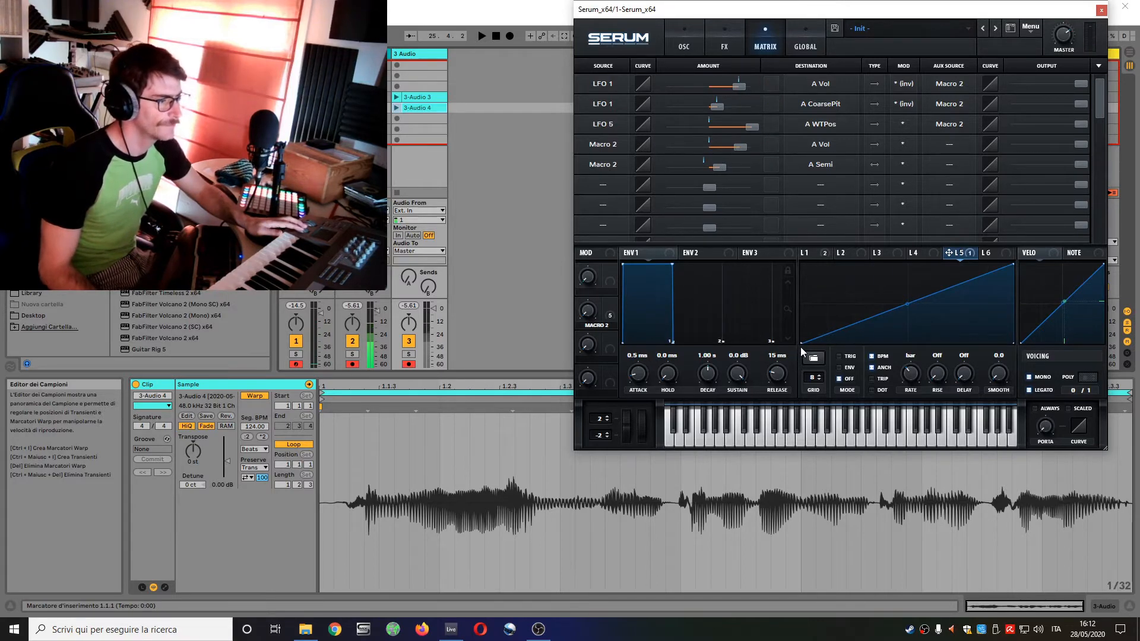
pyautogui.moveTo(803, 343); pyautogui.dragTo(801, 340)
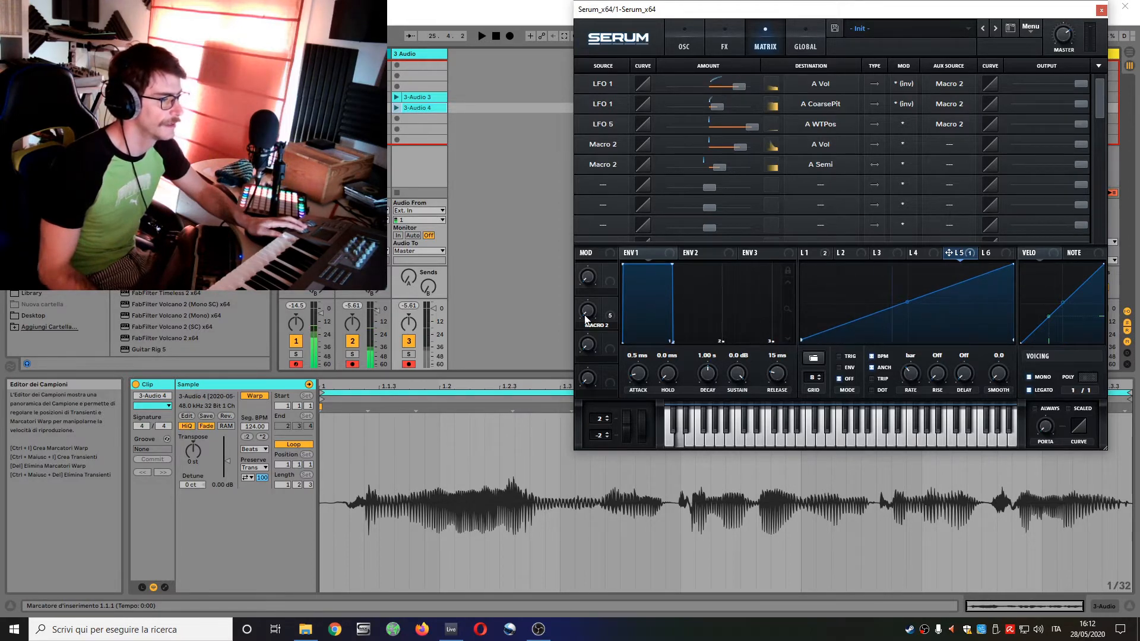
pyautogui.moveTo(586, 319); pyautogui.dragTo(586, 254)
pyautogui.moveTo(579, 169); pyautogui.dragTo(579, 168)
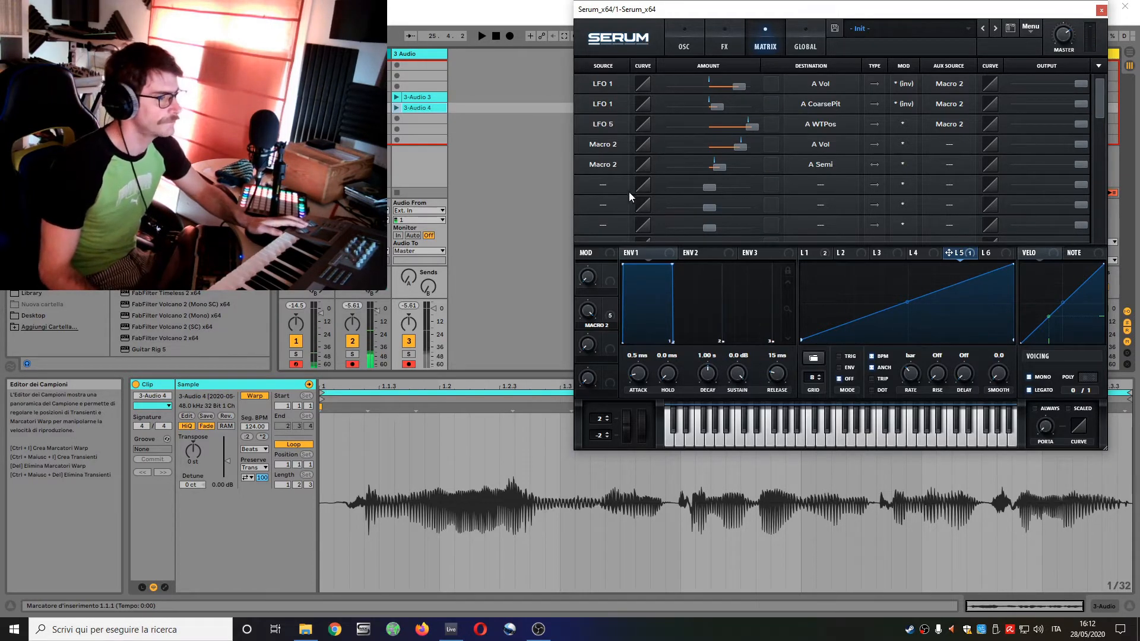
# Step: Stop playback and enable oscillator B alongside oscillator A
pyautogui.click(685, 51)
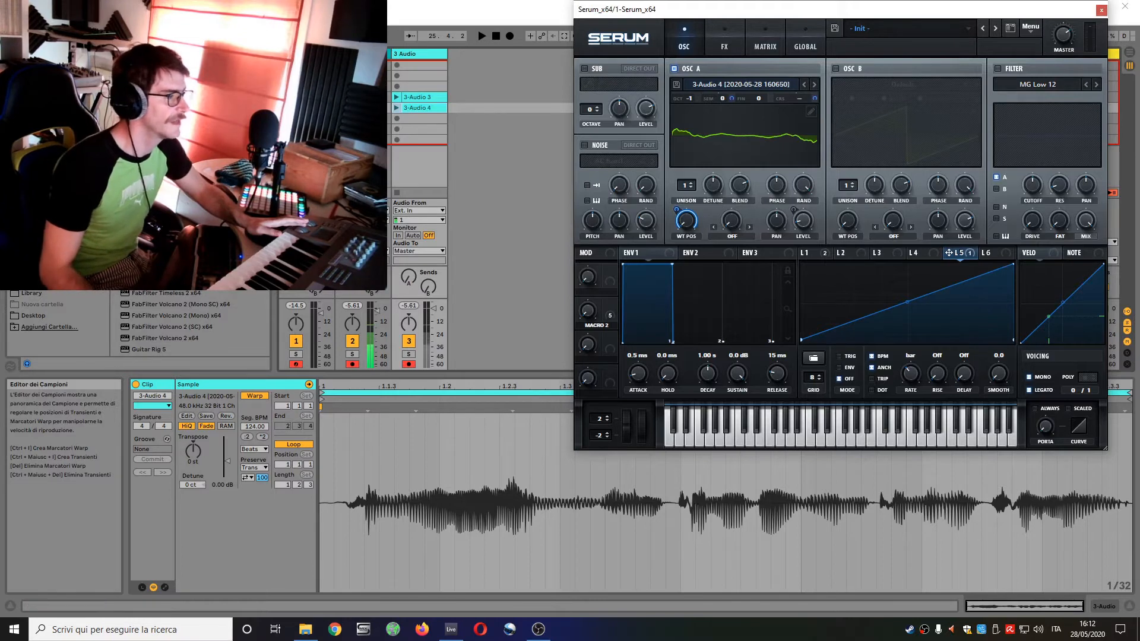
pyautogui.click(496, 37)
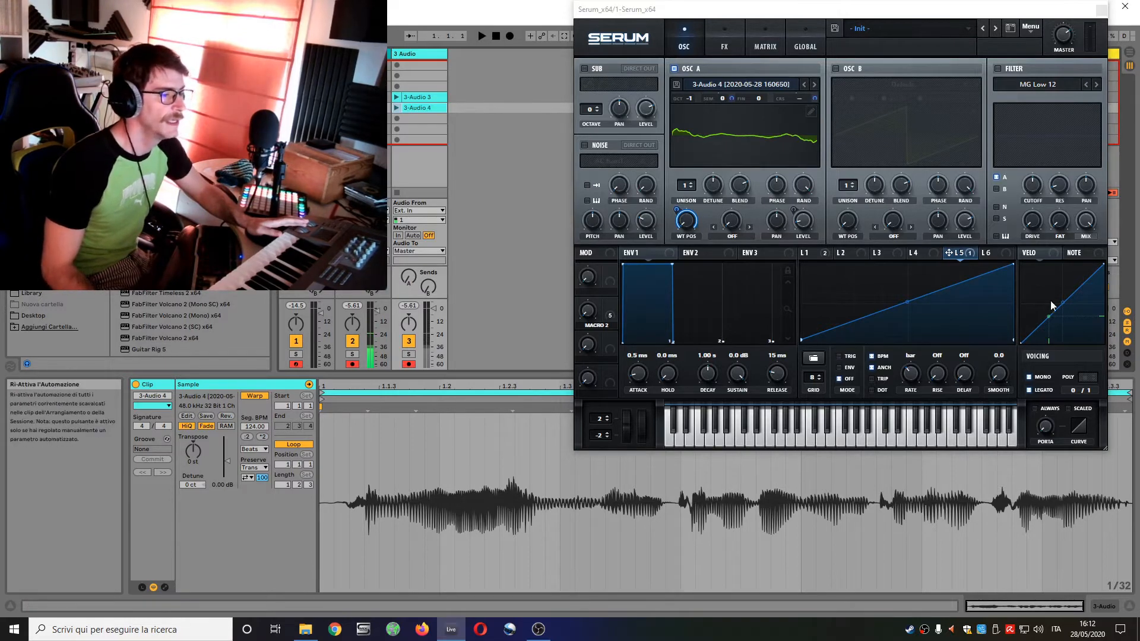
pyautogui.click(835, 68)
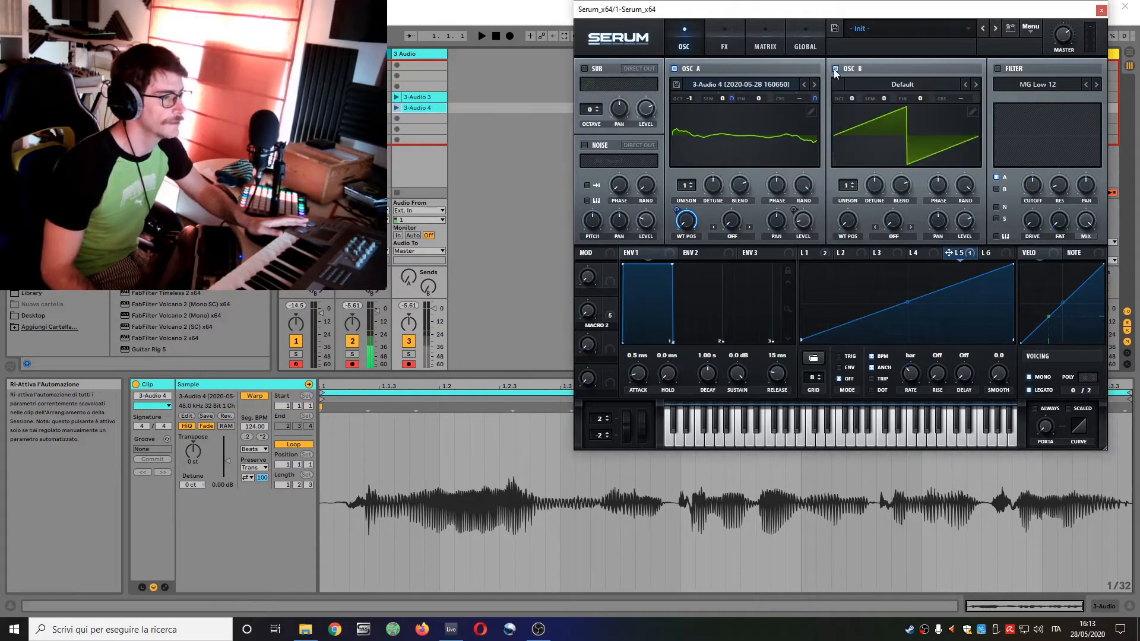
# Step: Record a new voice clip on the 3 Audio track and crop its sample to the loop from 2.4.4 to 5.2.4
pyautogui.click(396, 131)
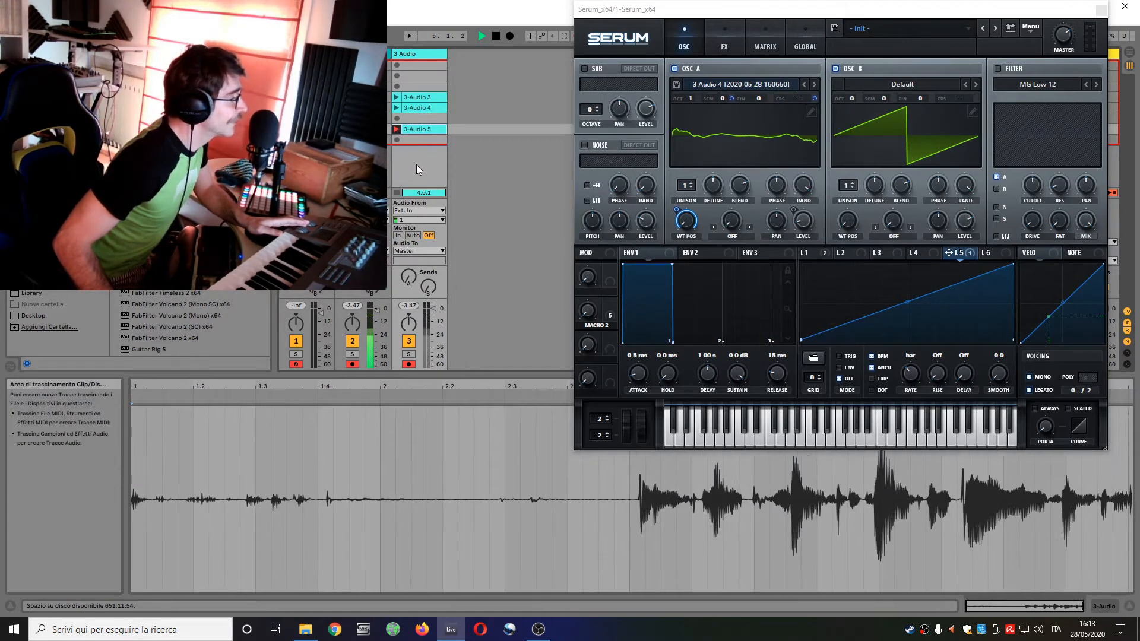
pyautogui.click(399, 193)
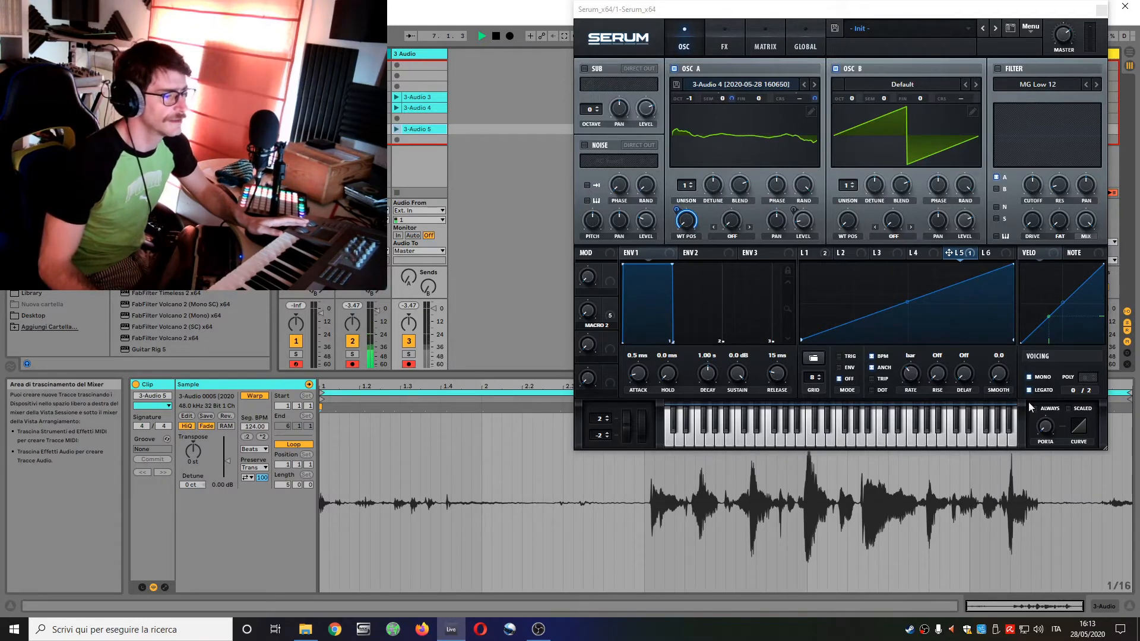
pyautogui.moveTo(1127, 393); pyautogui.dragTo(1043, 396)
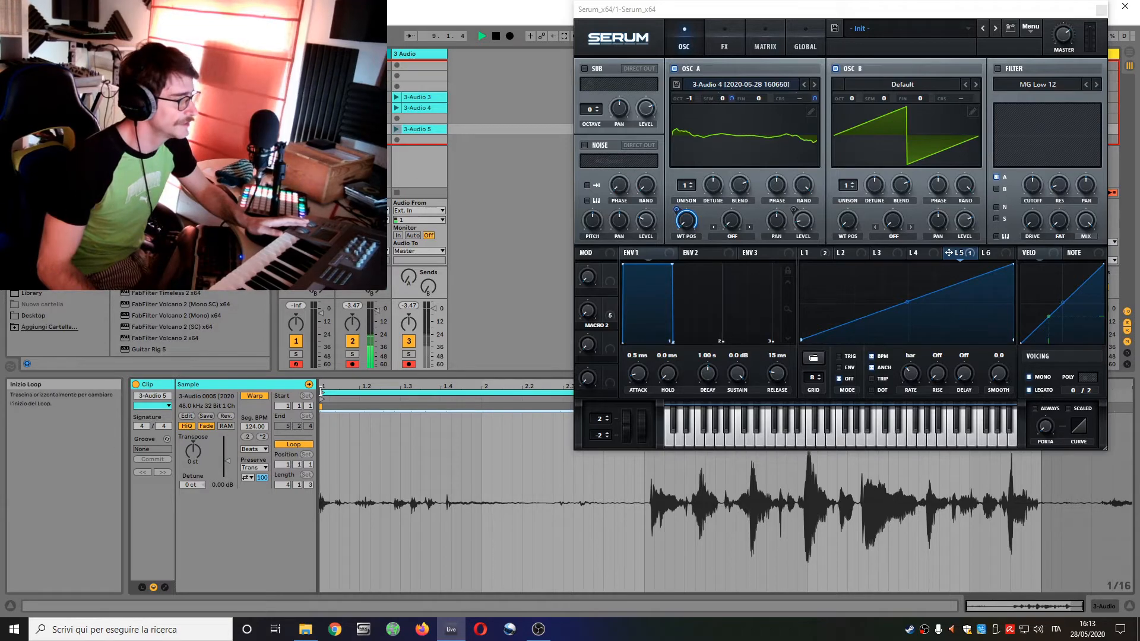
pyautogui.moveTo(326, 392)
pyautogui.mouseDown()
pyautogui.moveTo(616, 392)
pyautogui.moveTo(639, 422)
pyautogui.mouseUp()
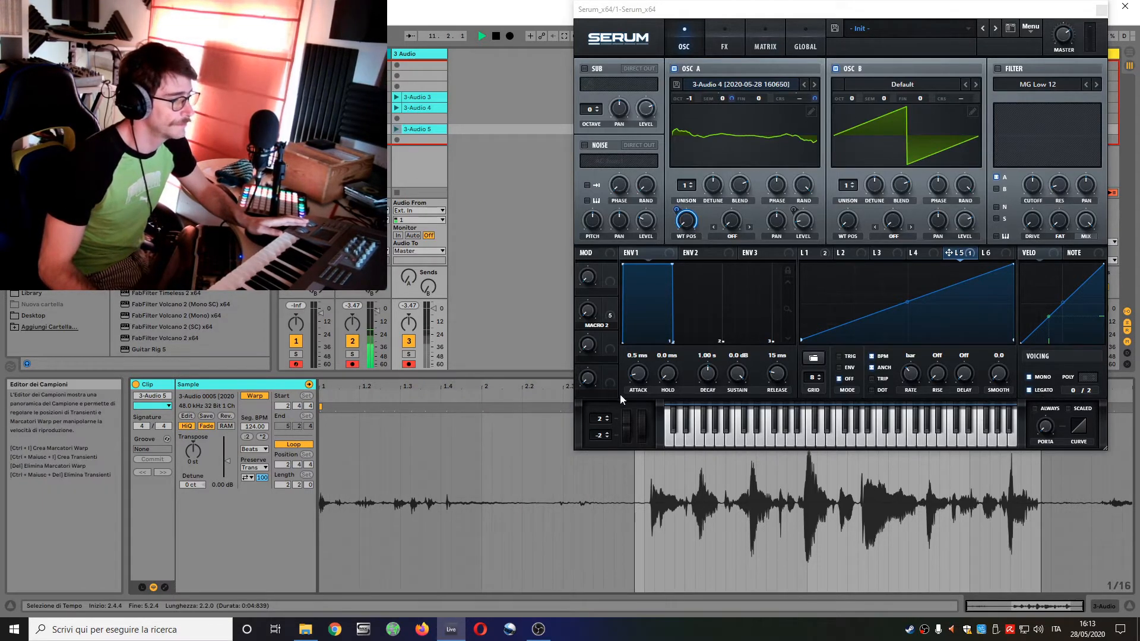
pyautogui.rightClick(533, 470)
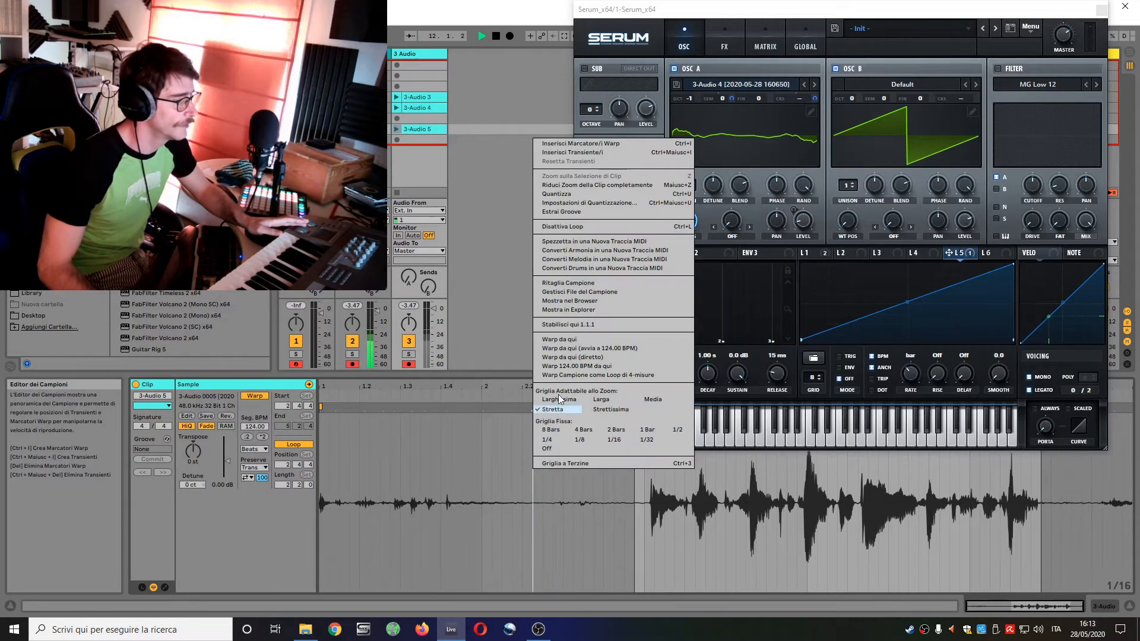
pyautogui.click(576, 283)
pyautogui.click(536, 330)
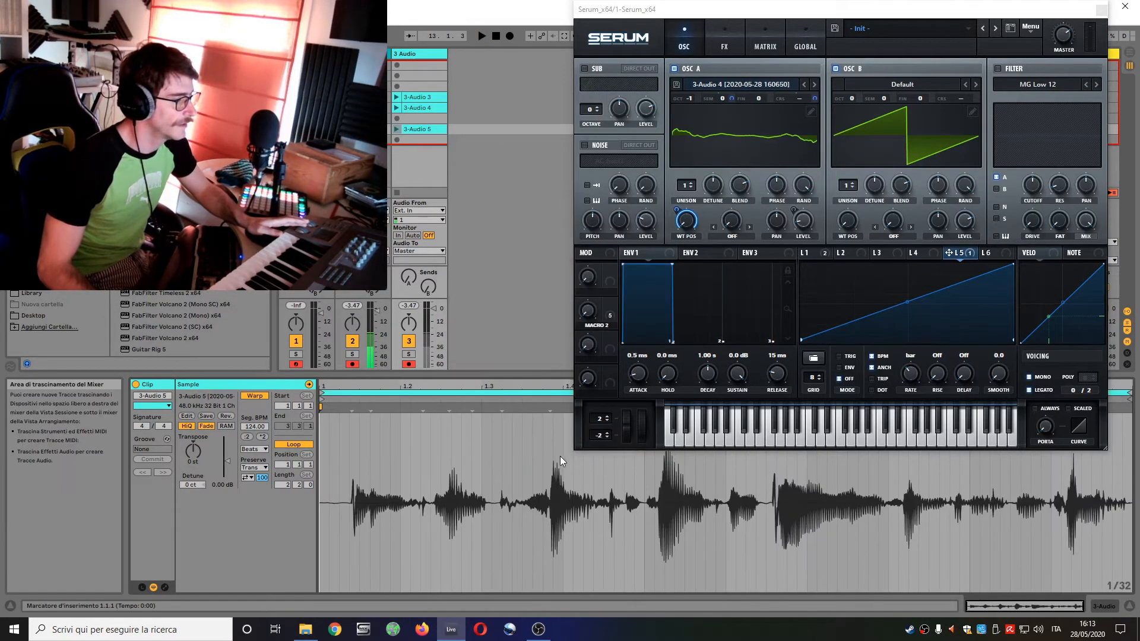
# Step: Load the cropped 3-Audio 5 clip as oscillator B's wavetable and make its first frame a full-height sine wave
pyautogui.moveTo(420, 127); pyautogui.dragTo(918, 159)
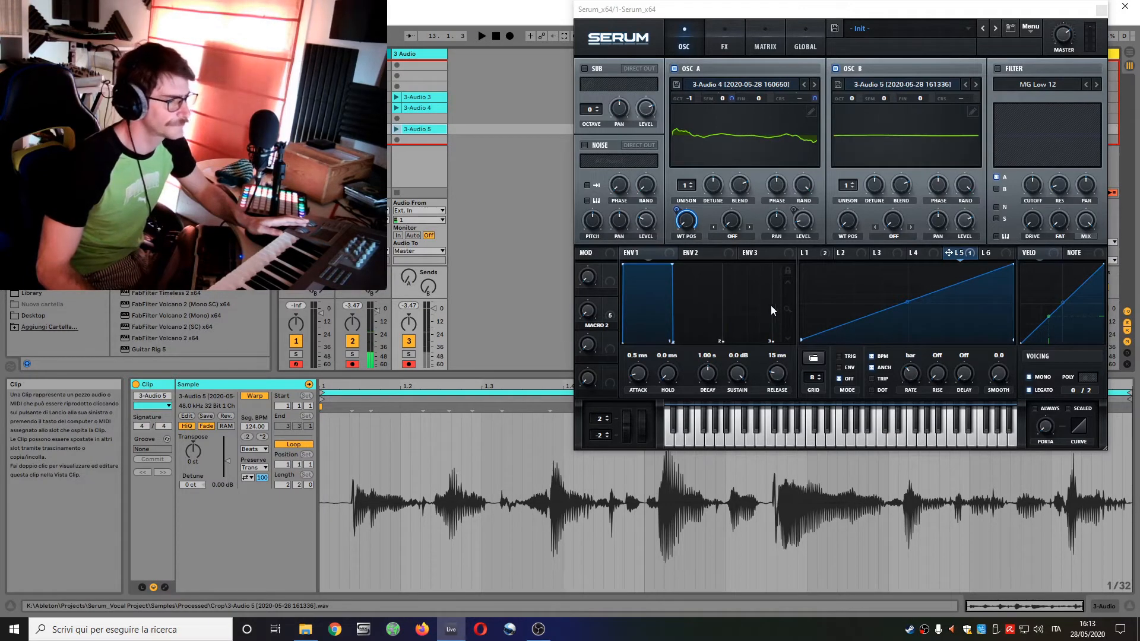
pyautogui.click(973, 112)
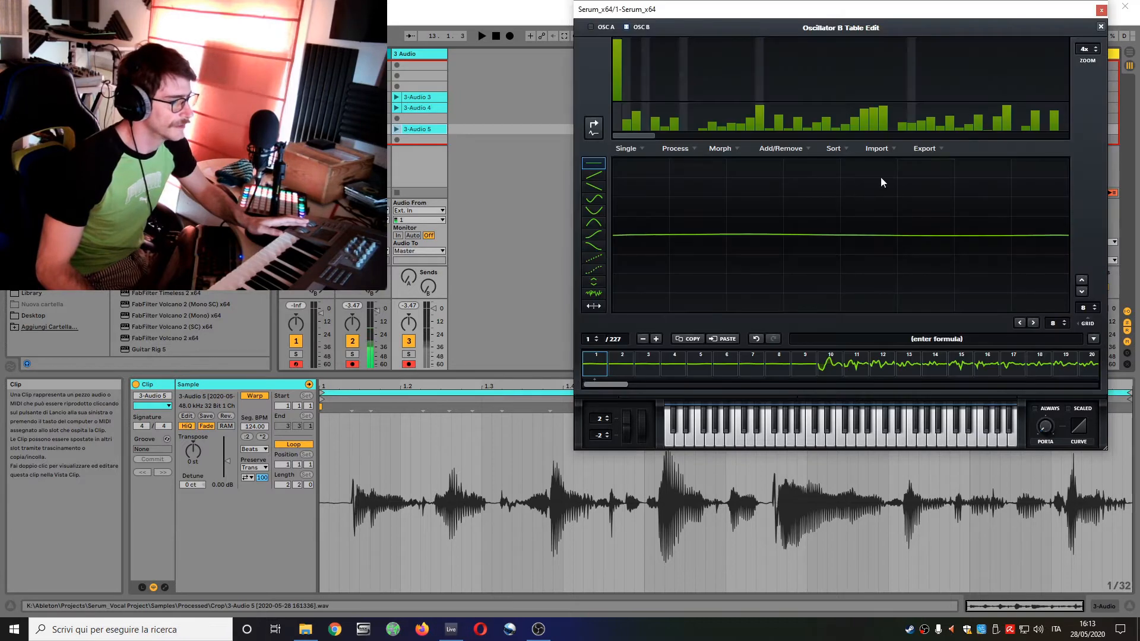
pyautogui.click(594, 128)
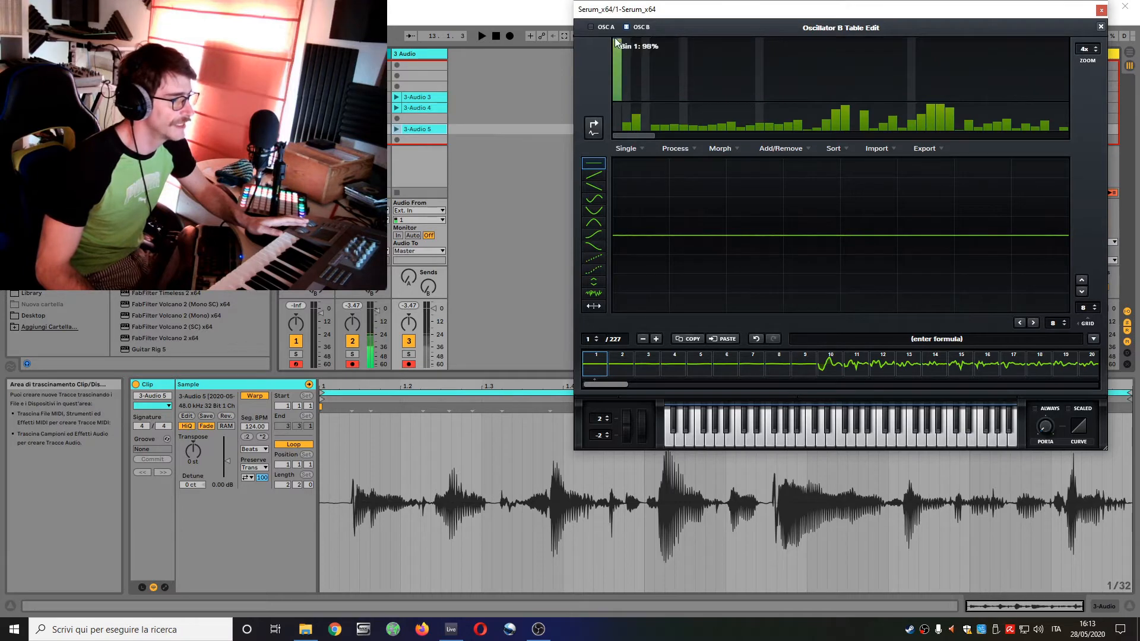
pyautogui.moveTo(614, 48); pyautogui.dragTo(617, 37)
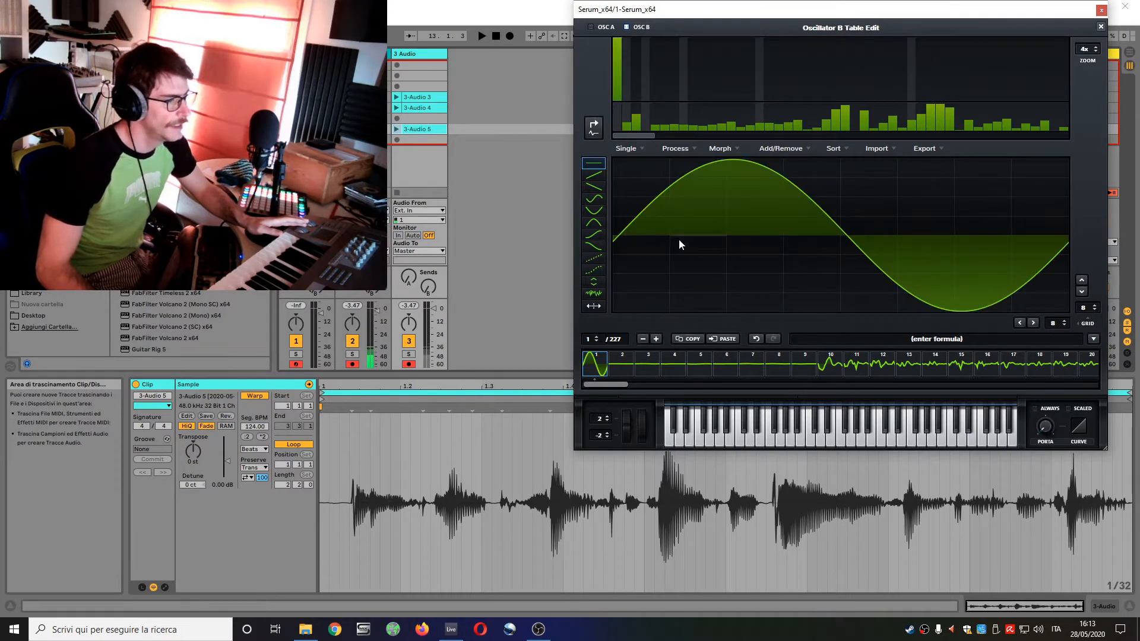
# Step: Remove the silent frames 2 through 9 from oscillator B's wavetable as a multiselection
pyautogui.click(797, 362)
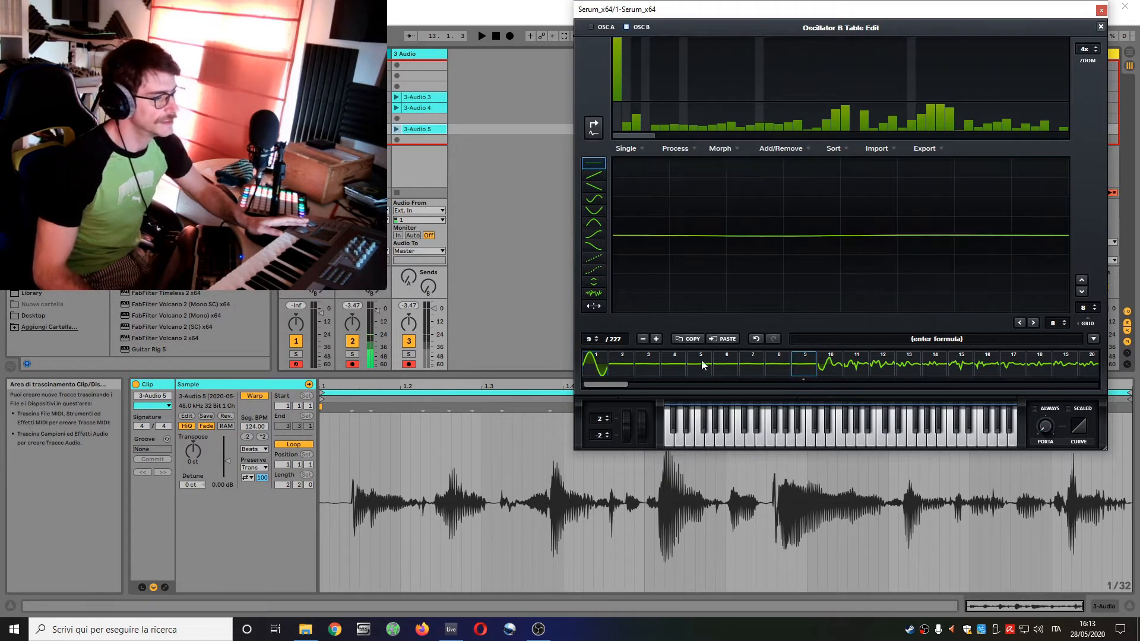
pyautogui.keyDown('shift'); pyautogui.click(632, 357); pyautogui.keyUp('shift')
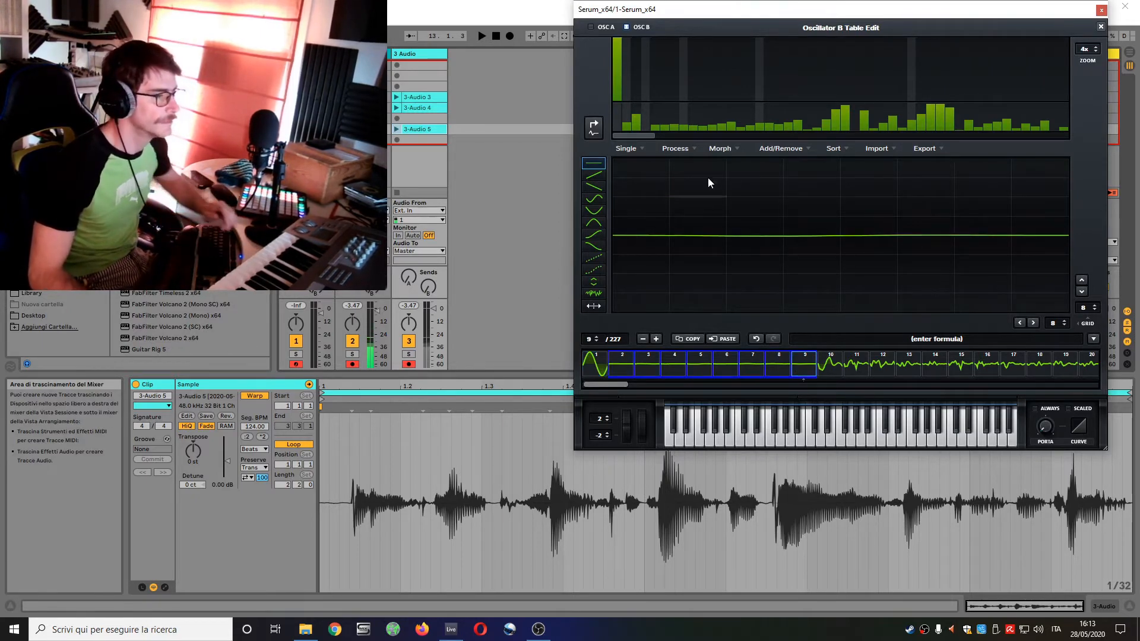
pyautogui.click(772, 149)
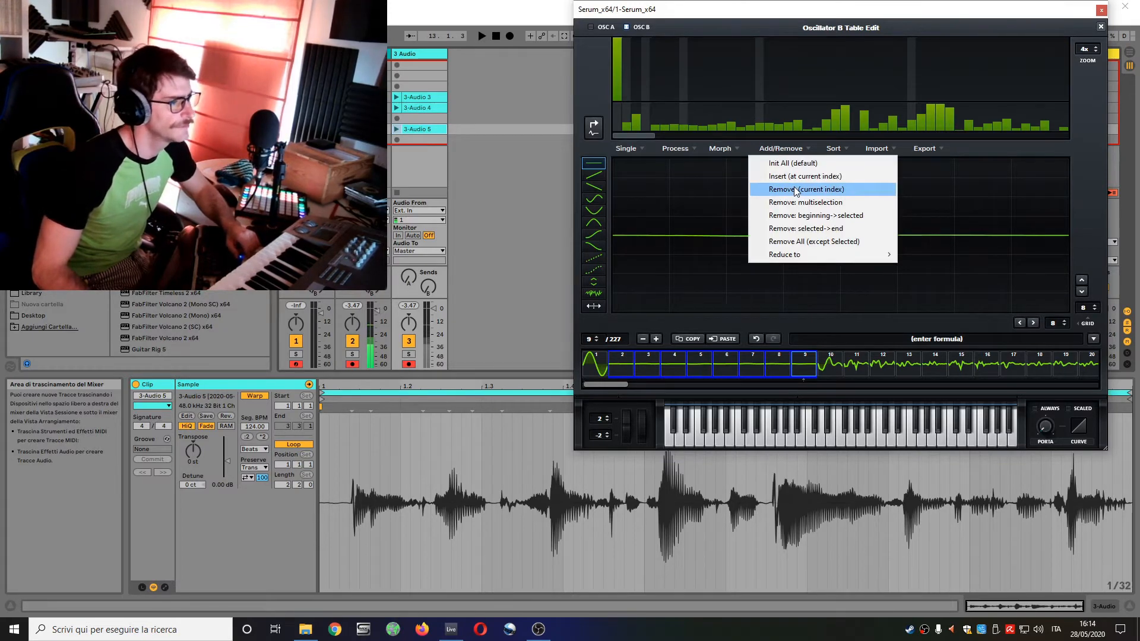
pyautogui.click(798, 203)
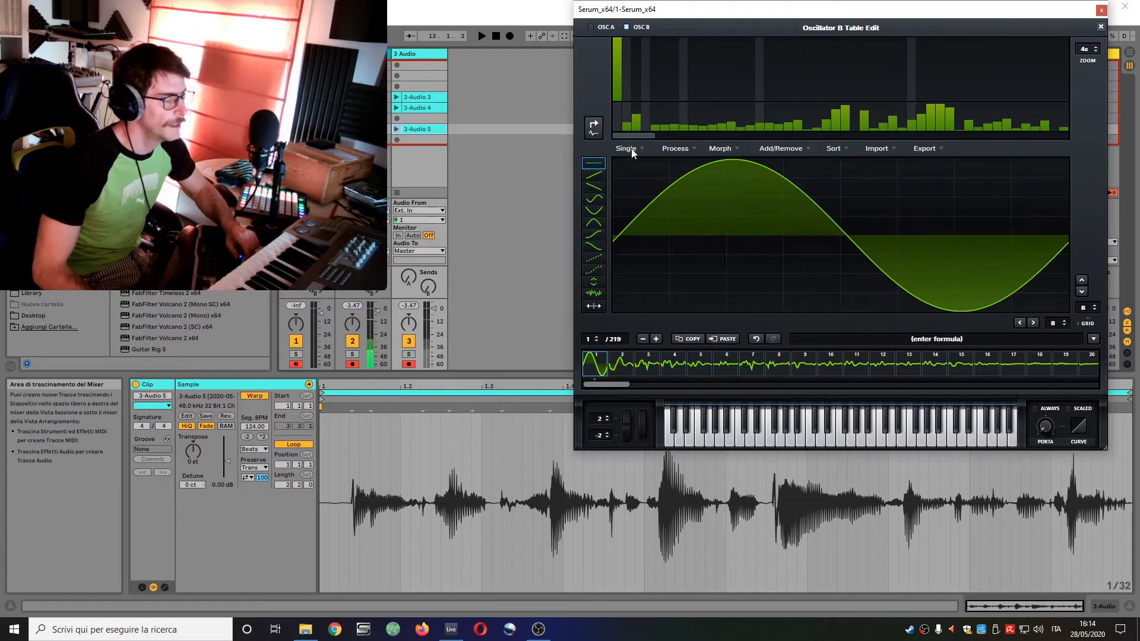
# Step: Close oscillator B's table editor and route only the noise source into the filter
pyautogui.click(1101, 27)
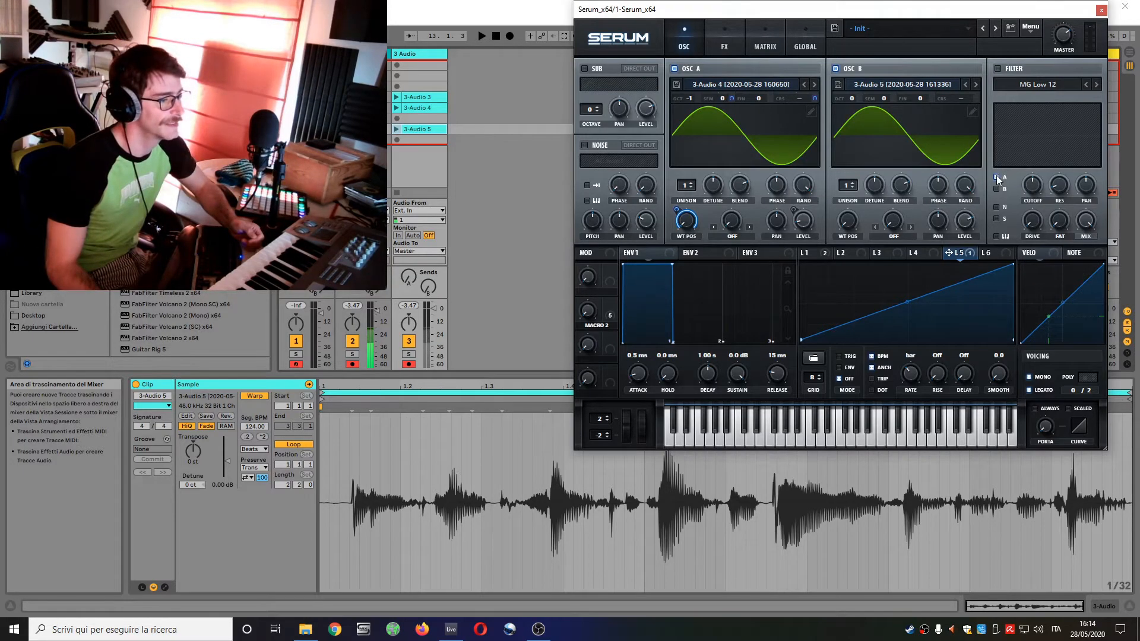
pyautogui.click(997, 207)
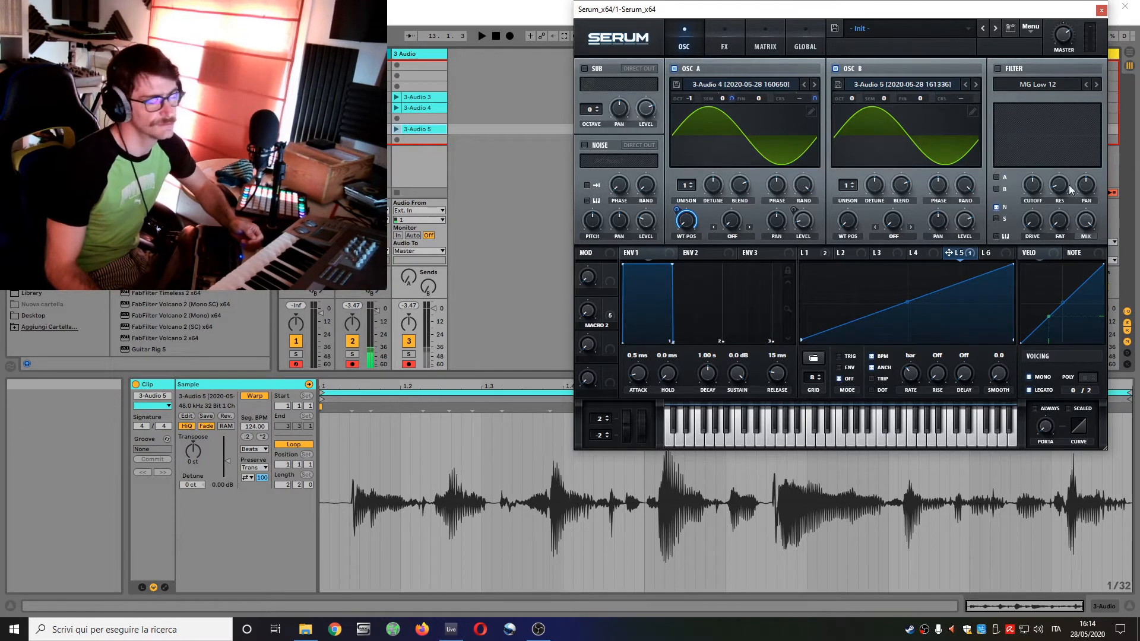
# Step: Try the Bend + warp mode on oscillator B with the warp amount raised fully
pyautogui.click(902, 237)
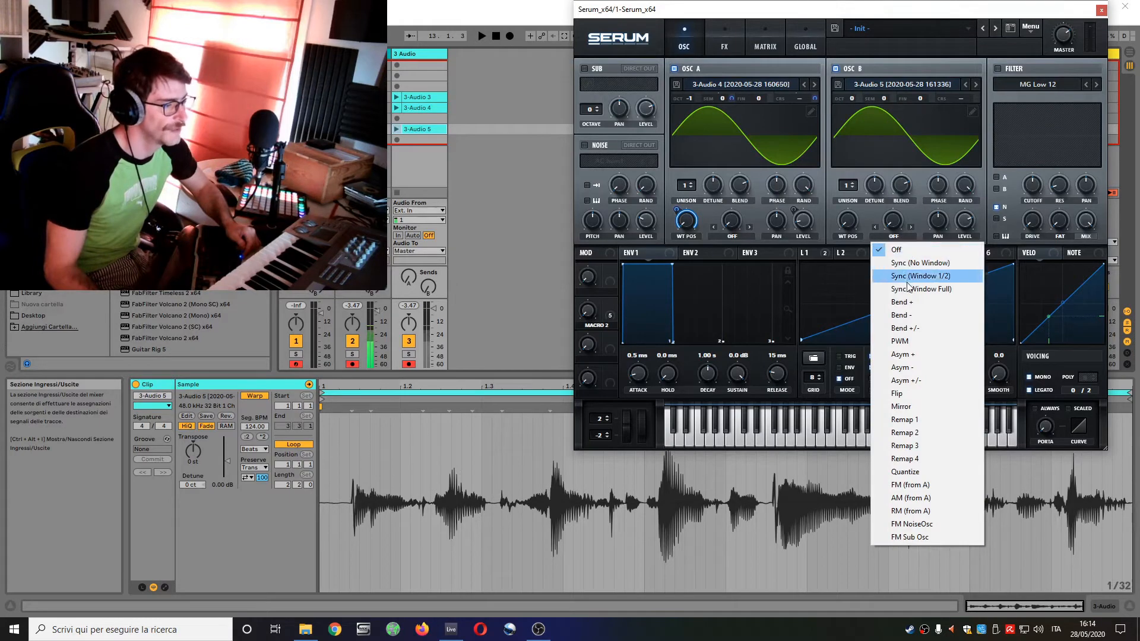
pyautogui.click(914, 300)
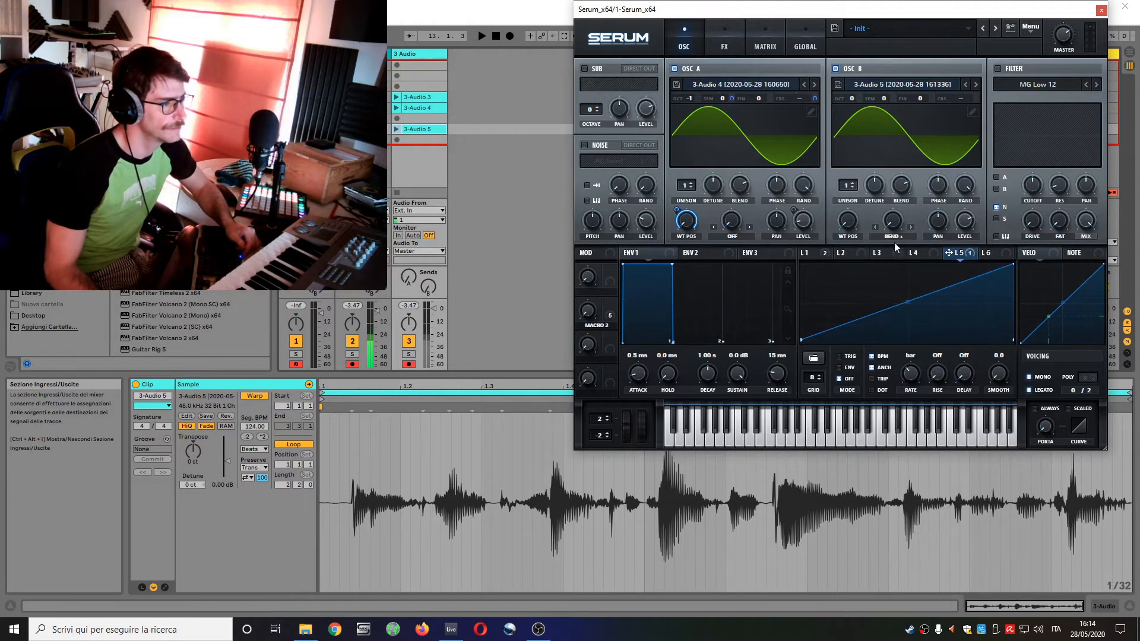
pyautogui.moveTo(893, 221); pyautogui.dragTo(893, 54)
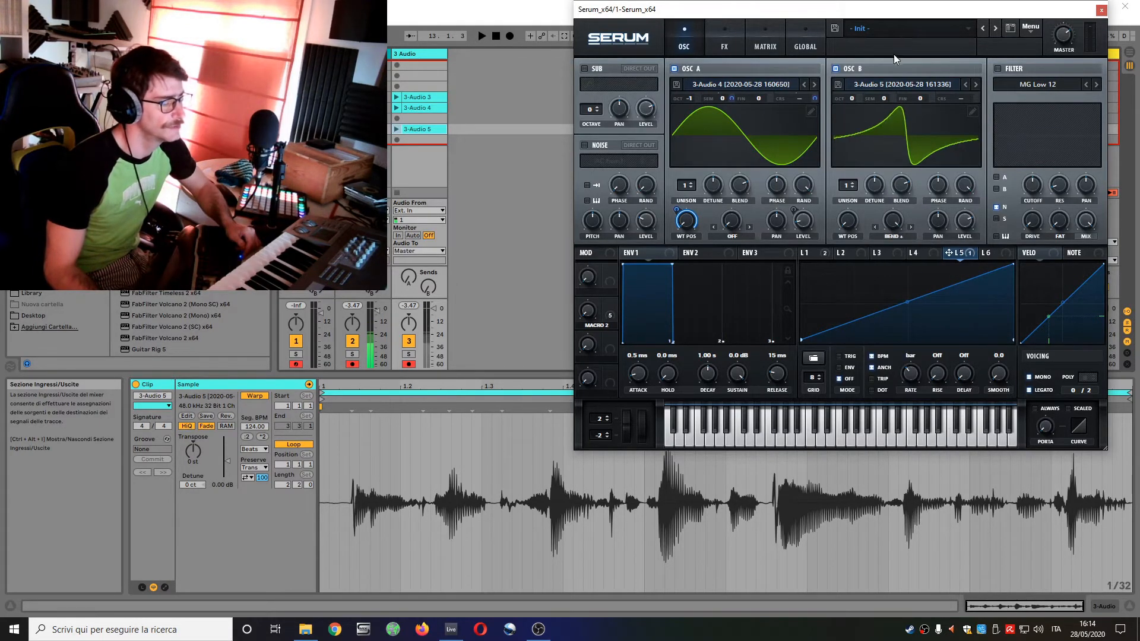
# Step: Set oscillator B's warp mode to Bend - and lower the warp amount to its minimum
pyautogui.click(895, 236)
pyautogui.click(922, 316)
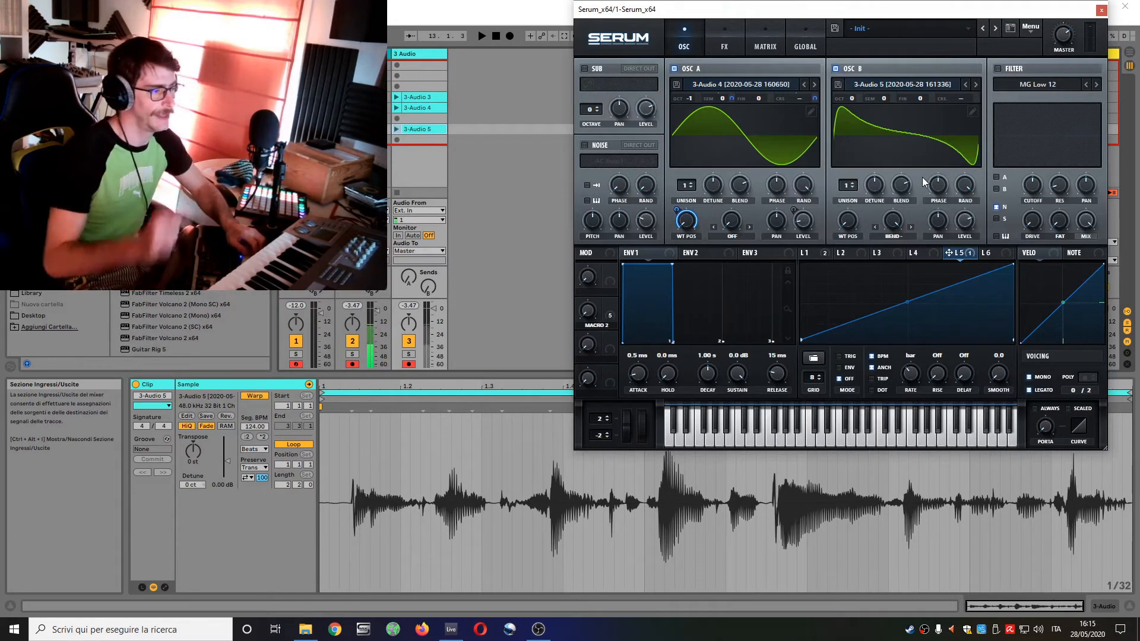
pyautogui.moveTo(894, 220); pyautogui.dragTo(854, 374)
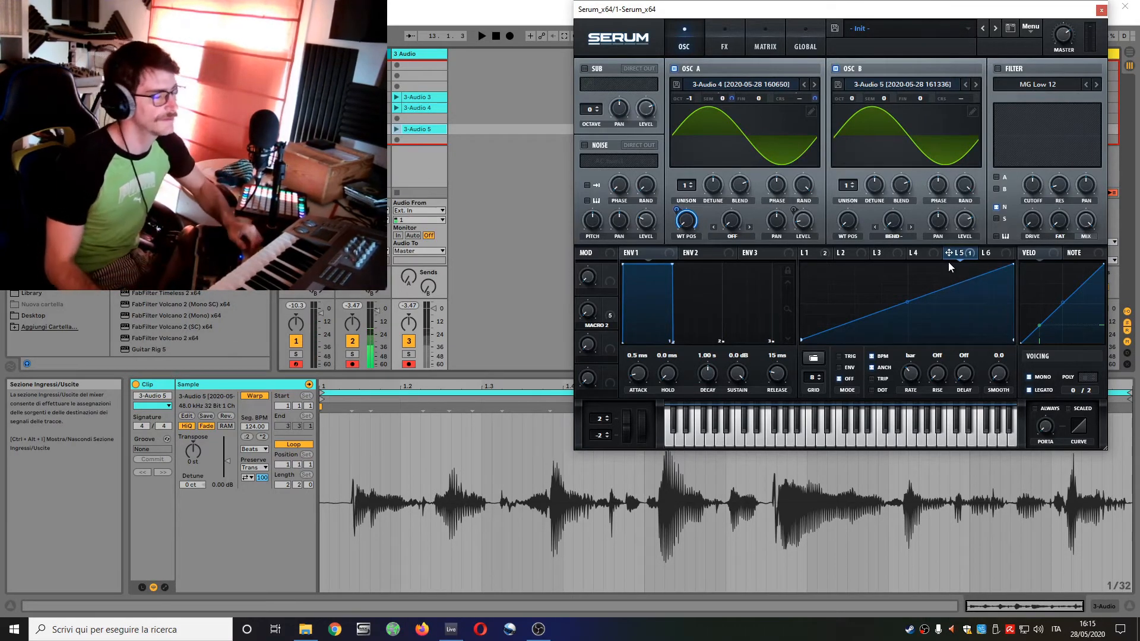
# Step: Load the user shape Bass_groove into LFO 2 and assign LFO 2 to oscillator B's wavetable position
pyautogui.click(854, 253)
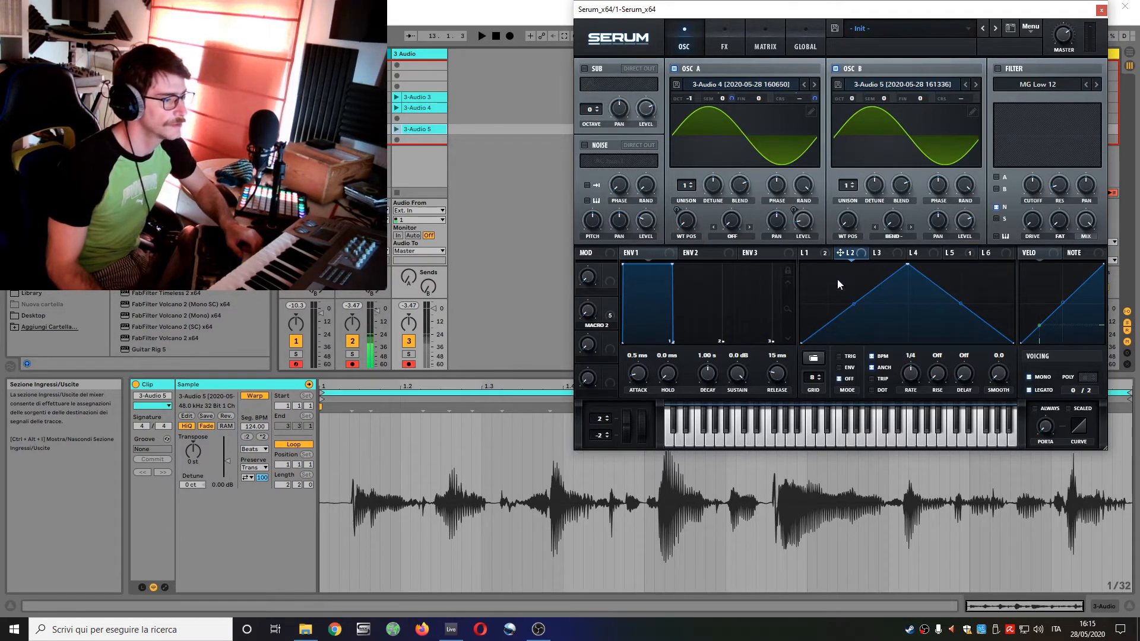
pyautogui.click(814, 358)
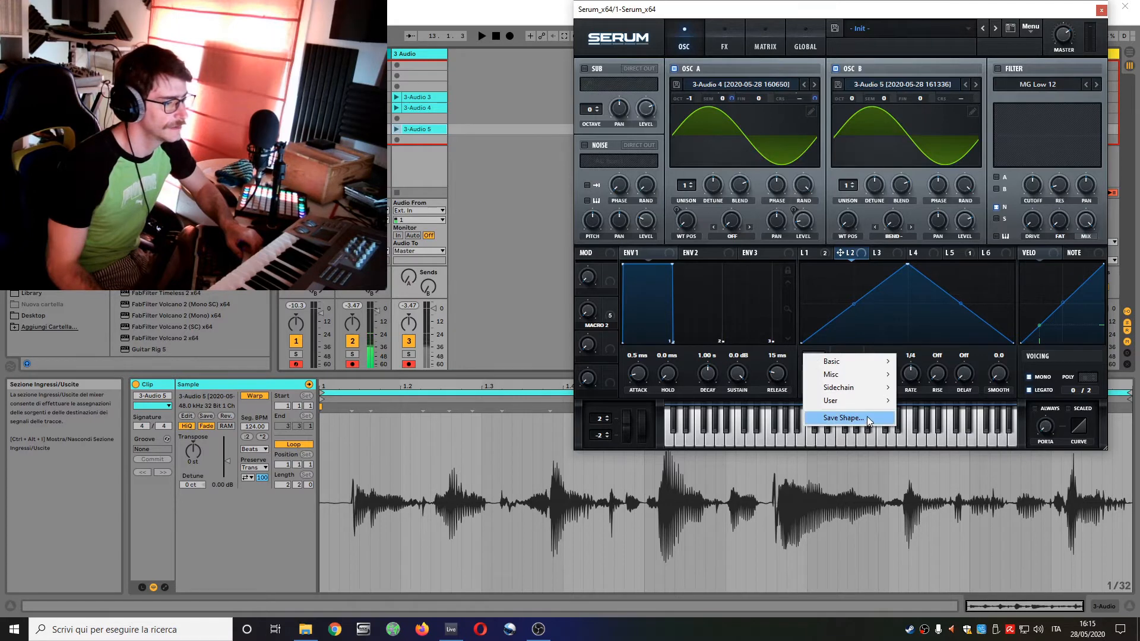
pyautogui.moveTo(865, 399)
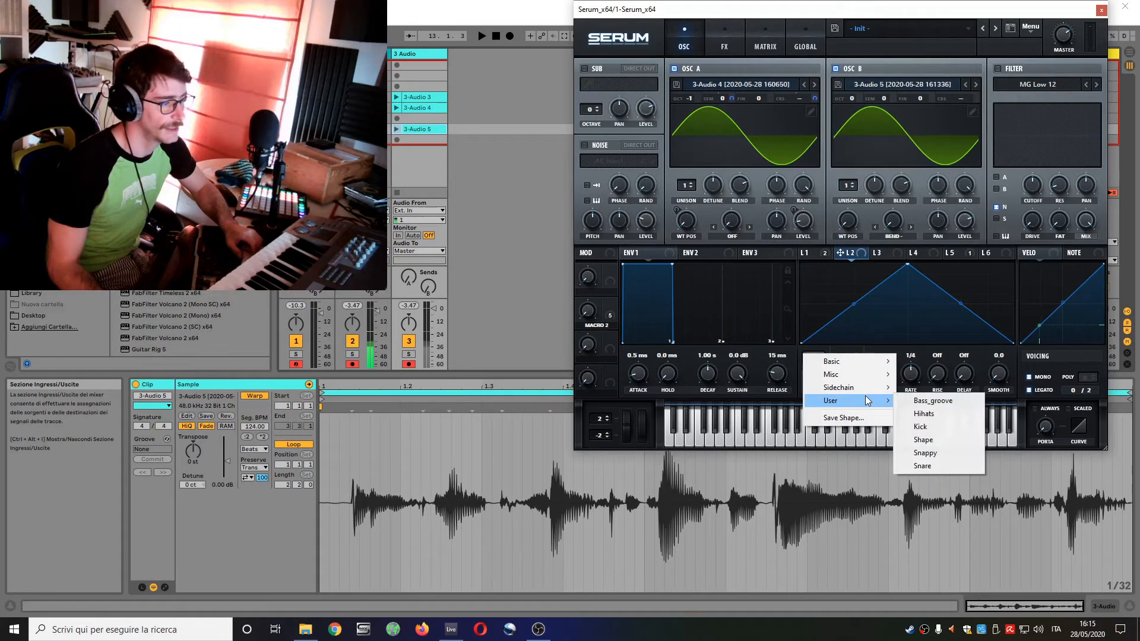
pyautogui.click(940, 405)
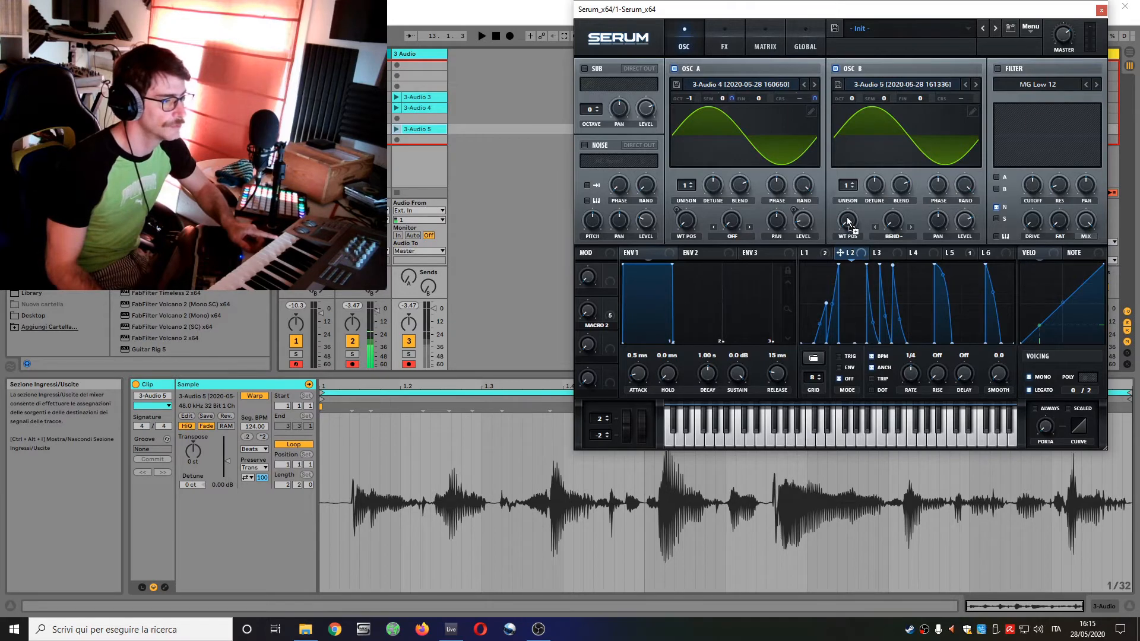
pyautogui.moveTo(849, 222); pyautogui.dragTo(848, 223)
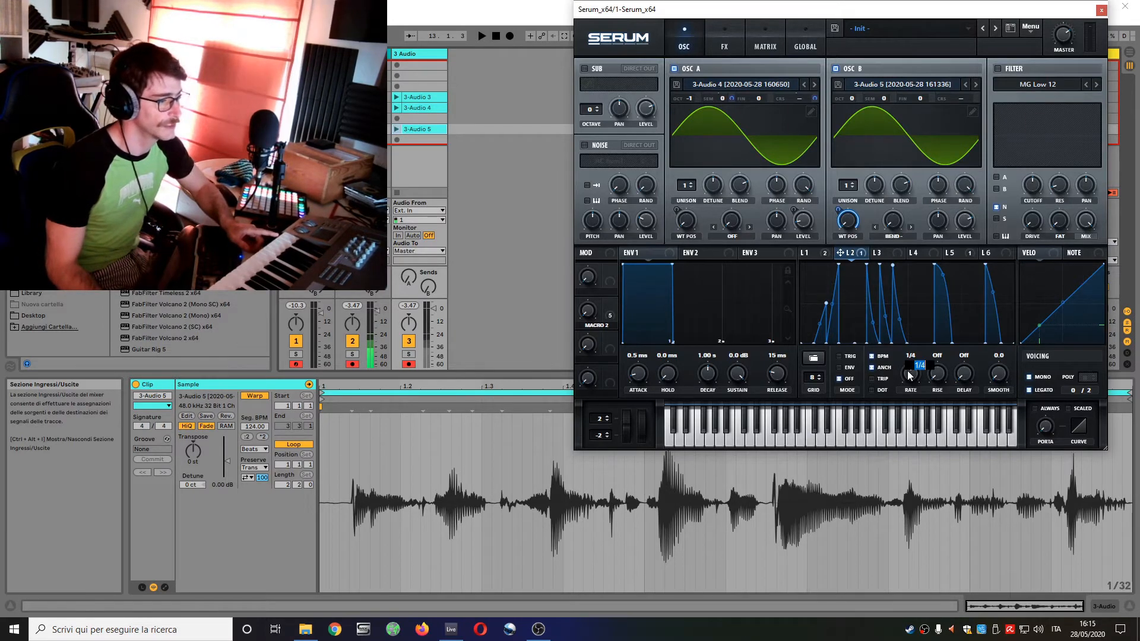
# Step: Set LFO 2's rate to 1 bar, with Trig mode, Anch off, and both Trip and Dot enabled
pyautogui.write('1b')
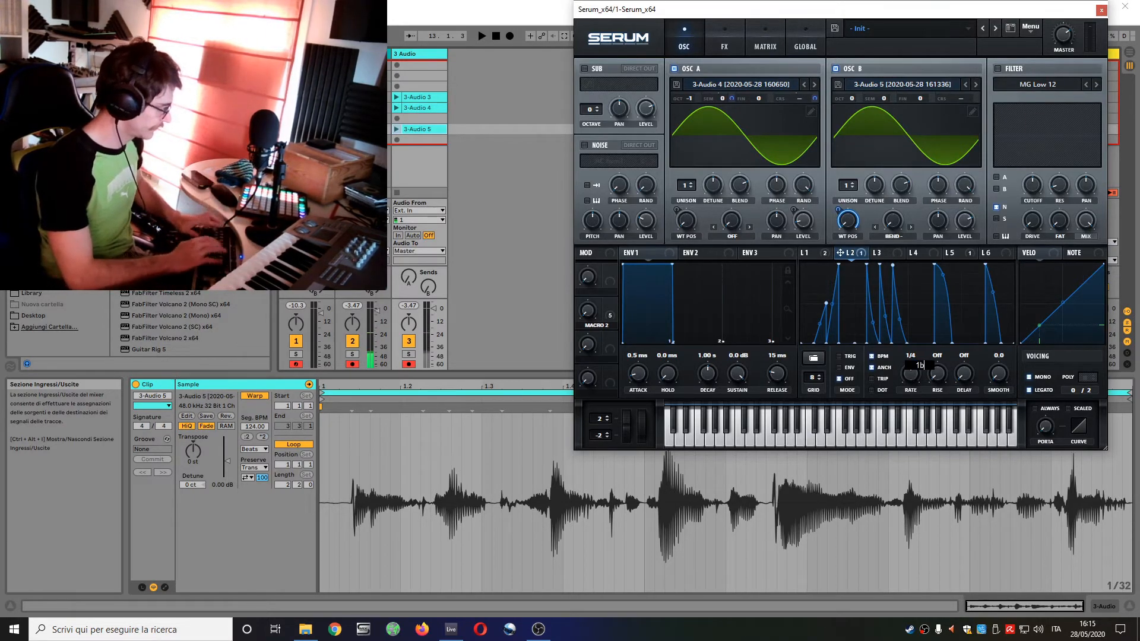
pyautogui.write('ar')
pyautogui.press('Return')
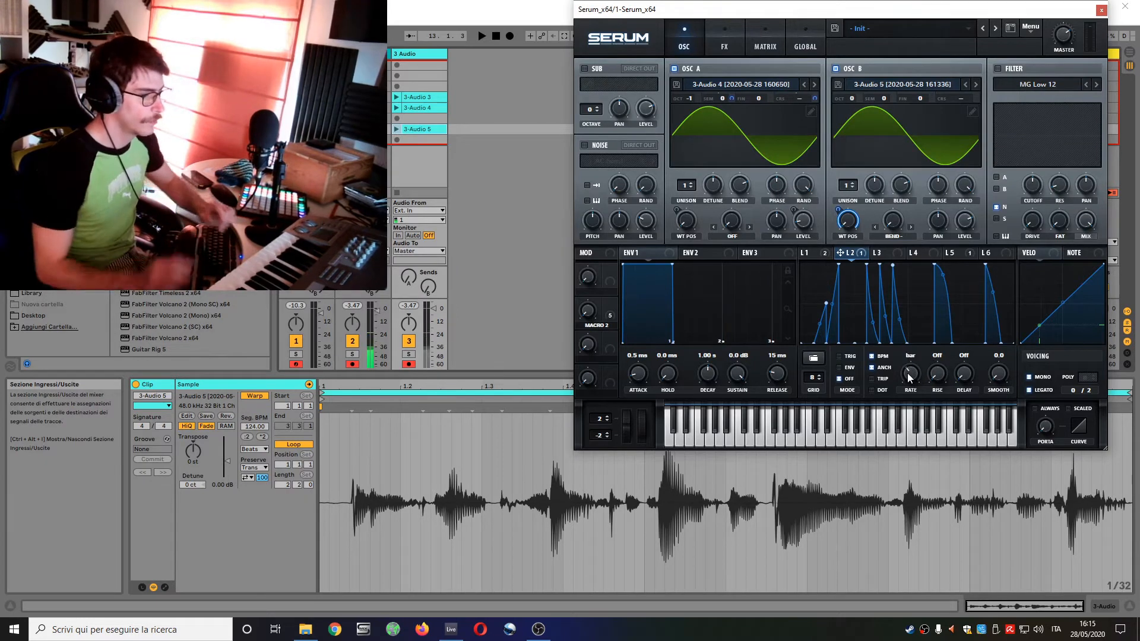
pyautogui.click(871, 368)
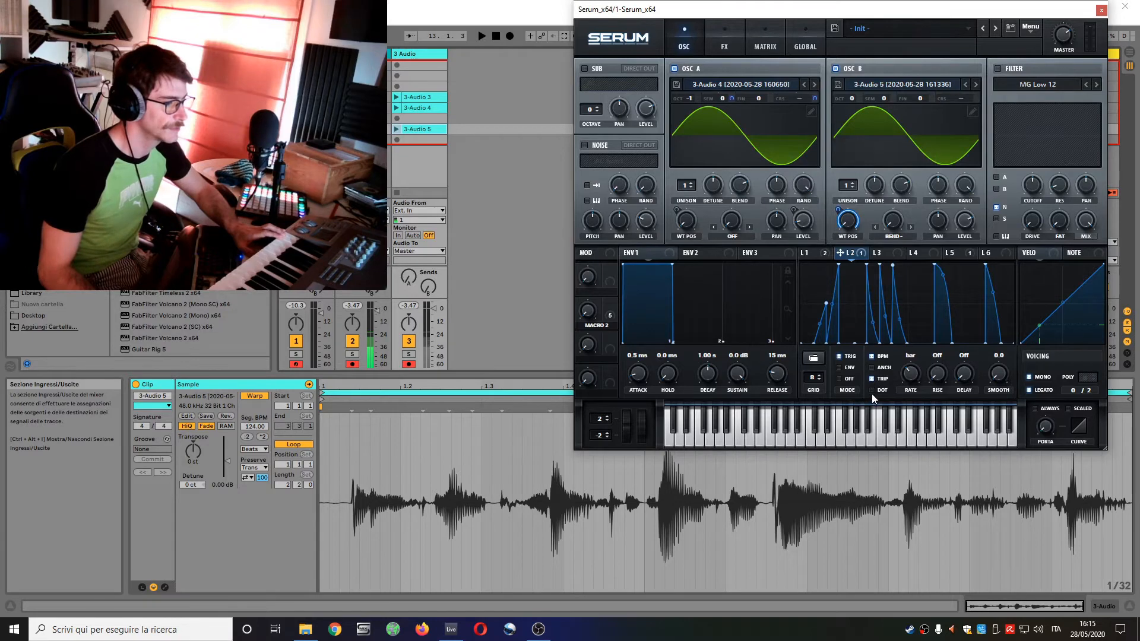
pyautogui.click(872, 392)
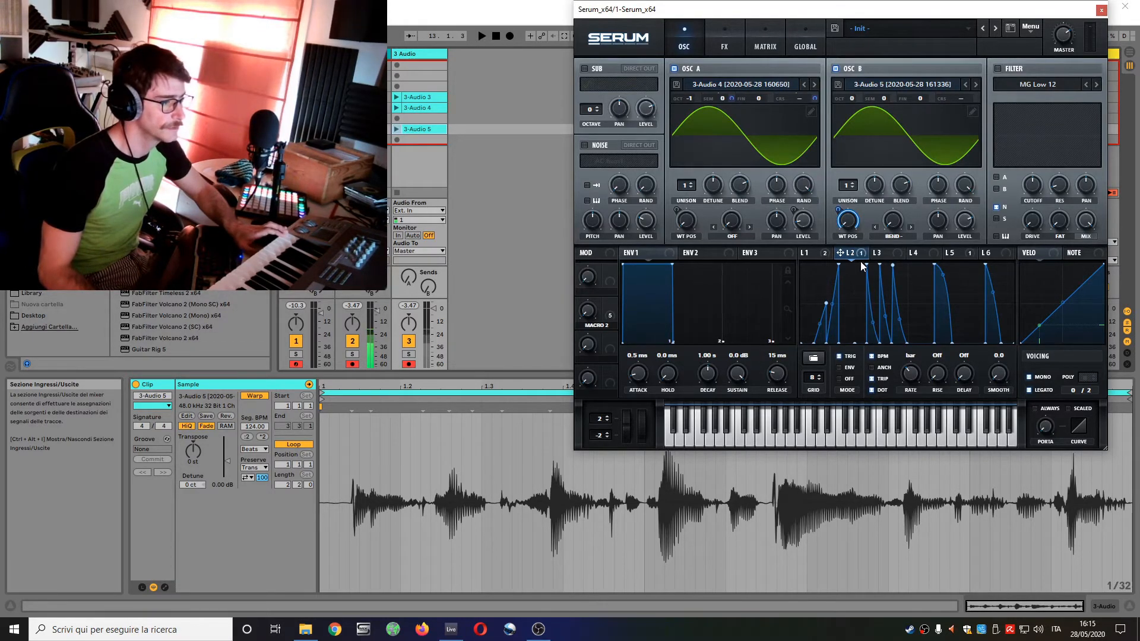
# Step: Assign LFO 2 to oscillator B's level and adjust the modulation amount
pyautogui.moveTo(863, 256); pyautogui.dragTo(907, 241)
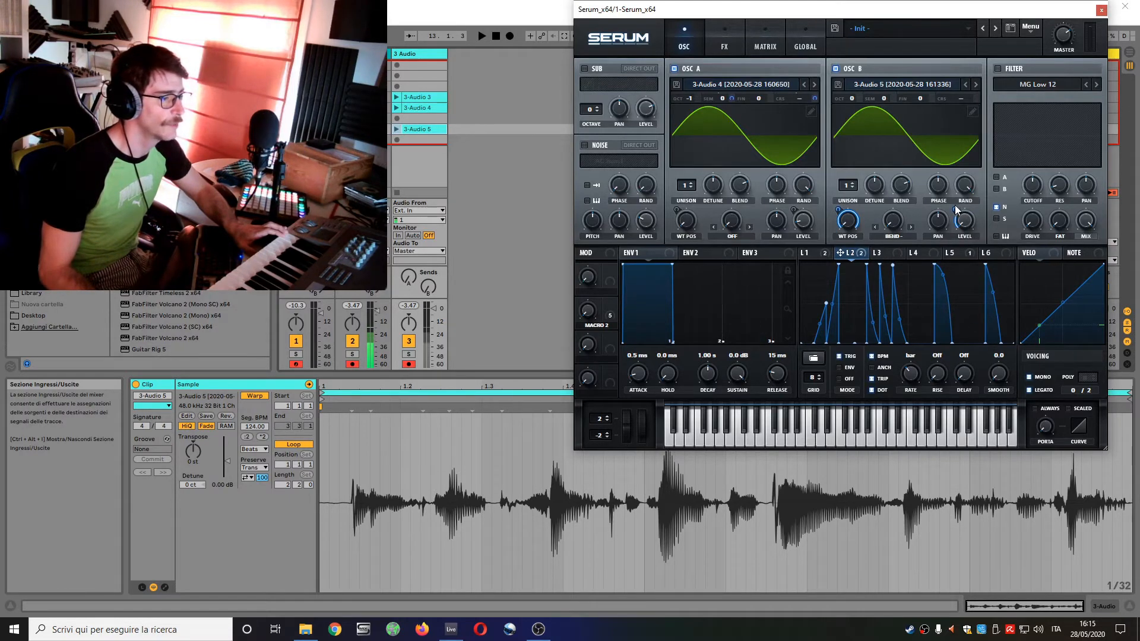
pyautogui.moveTo(956, 210); pyautogui.dragTo(955, 201)
pyautogui.moveTo(954, 158); pyautogui.dragTo(943, 152)
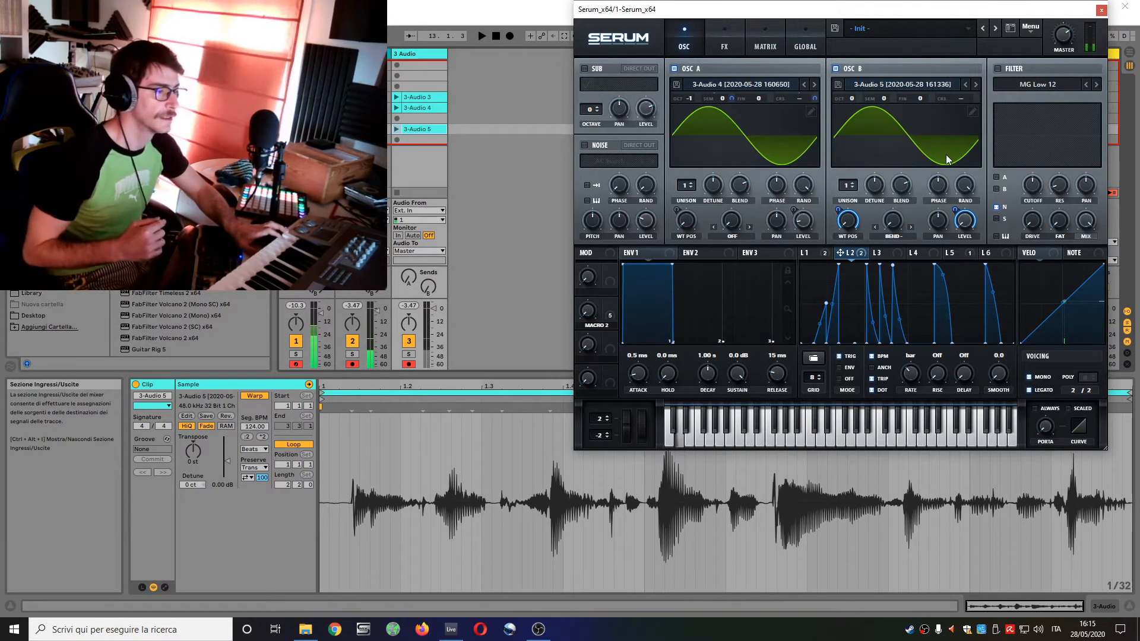
# Step: Remove all modulators from oscillator B's wavetable position and assign LFO 2 to its Bend - warp amount instead
pyautogui.rightClick(848, 220)
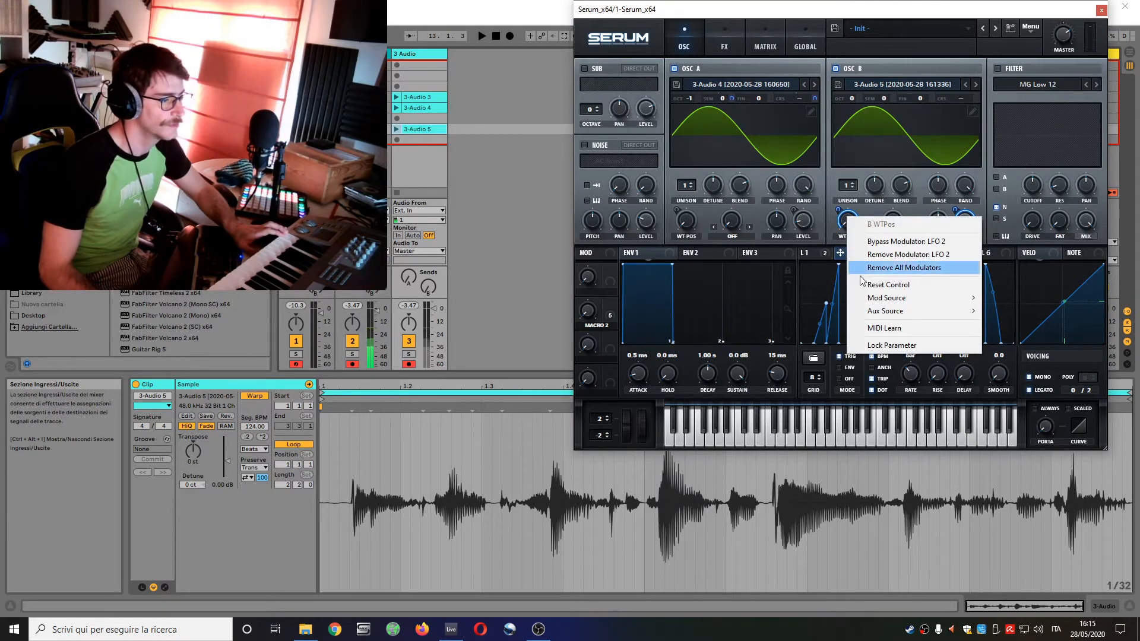
pyautogui.click(909, 268)
pyautogui.moveTo(864, 254); pyautogui.dragTo(892, 225)
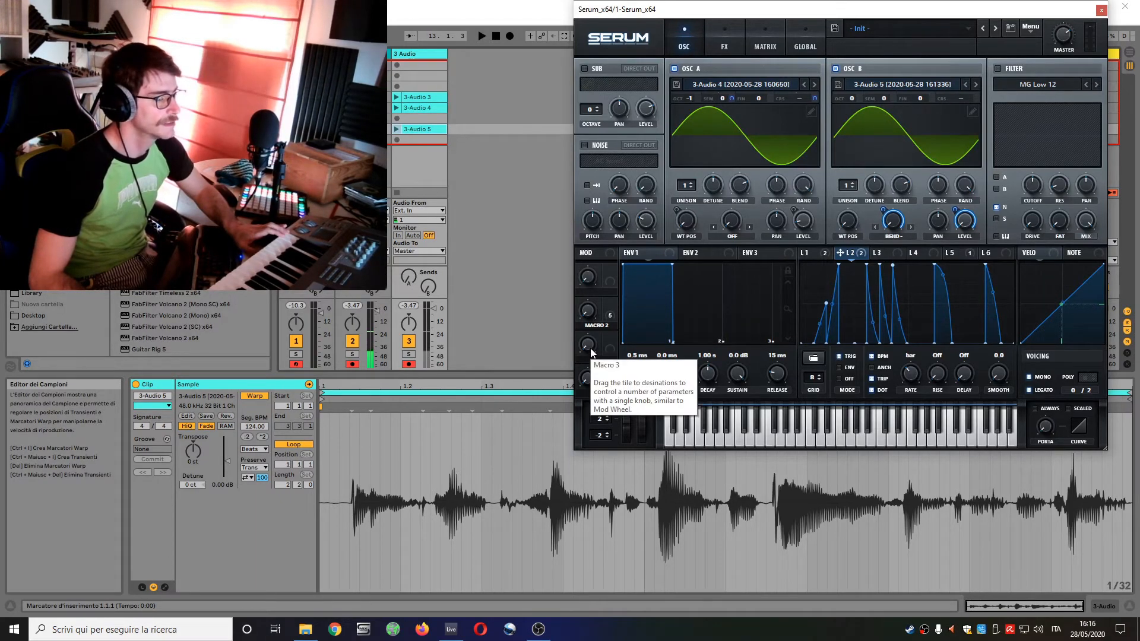
# Step: Reshape LFO 6 into a single rising ramp and set its rate to 2 bar
pyautogui.click(987, 253)
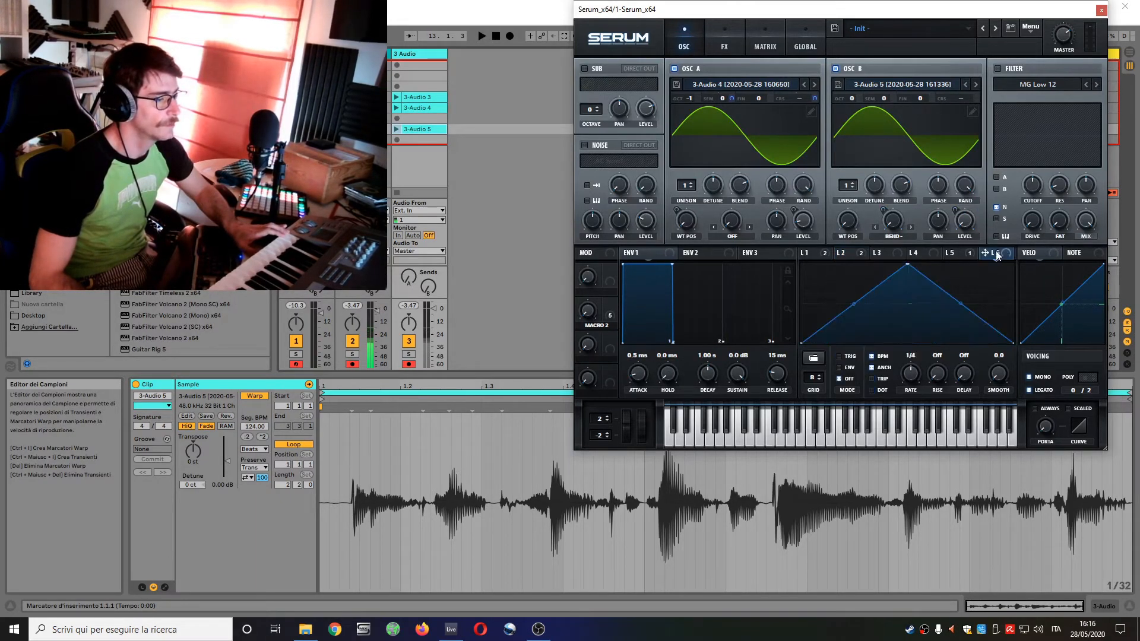
pyautogui.moveTo(903, 271); pyautogui.dragTo(1040, 220)
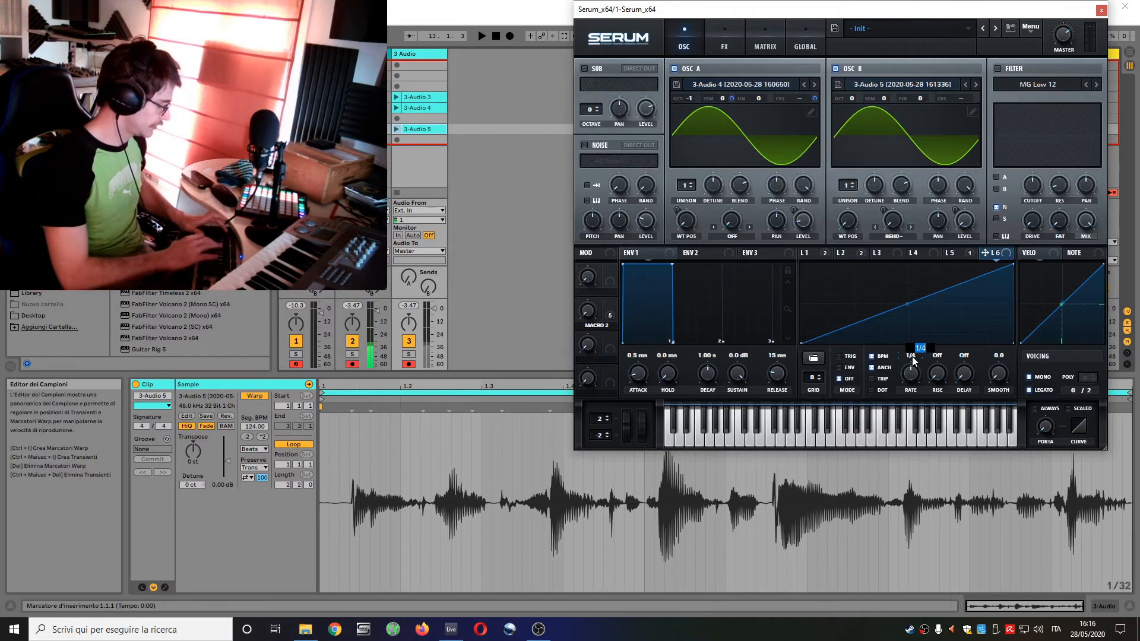
pyautogui.write('2bar')
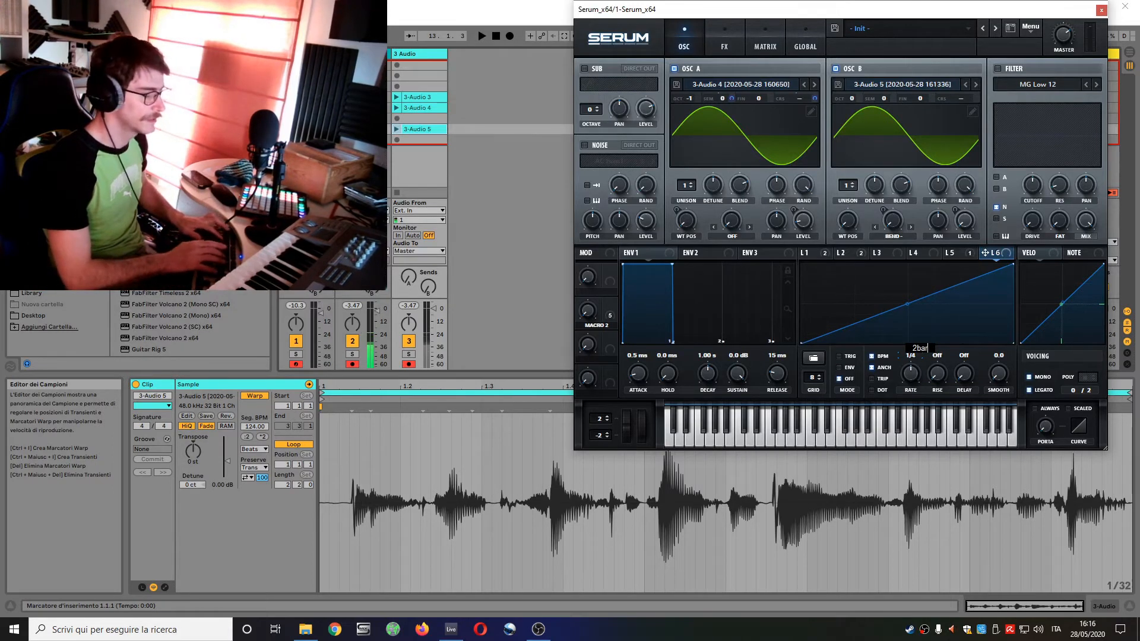
pyautogui.press('BackSpace')
pyautogui.press('BackSpace')
pyautogui.press('BackSpace')
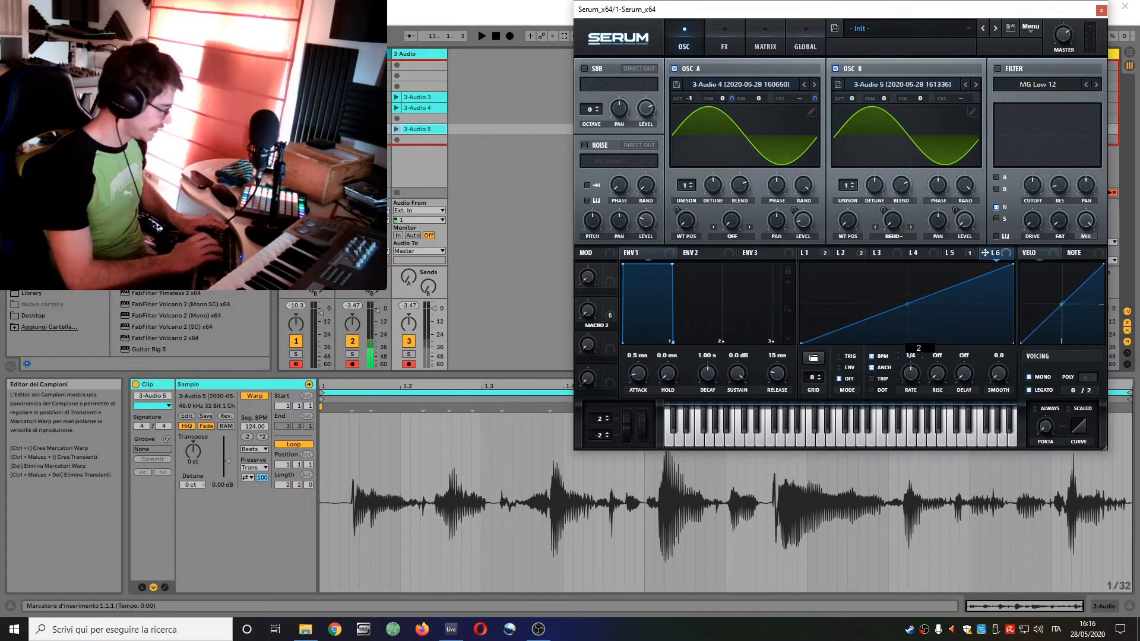
pyautogui.write('bar')
pyautogui.press('Return')
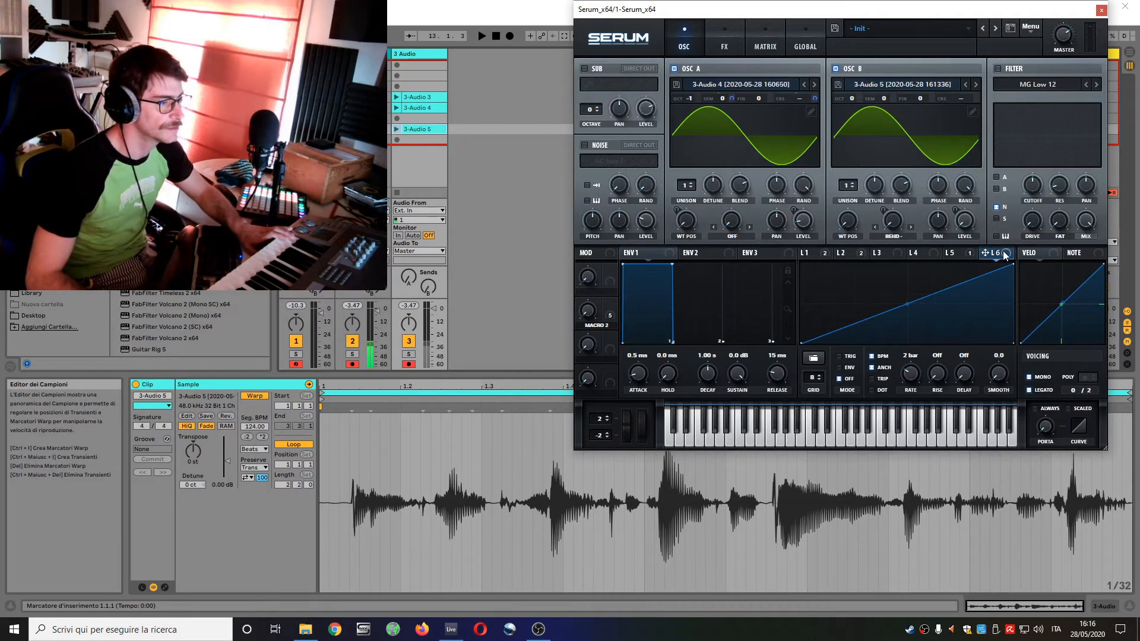
# Step: Assign LFO 6 to oscillator B's wavetable position and raise the ramp's starting point slightly above the floor
pyautogui.moveTo(839, 219); pyautogui.dragTo(849, 221)
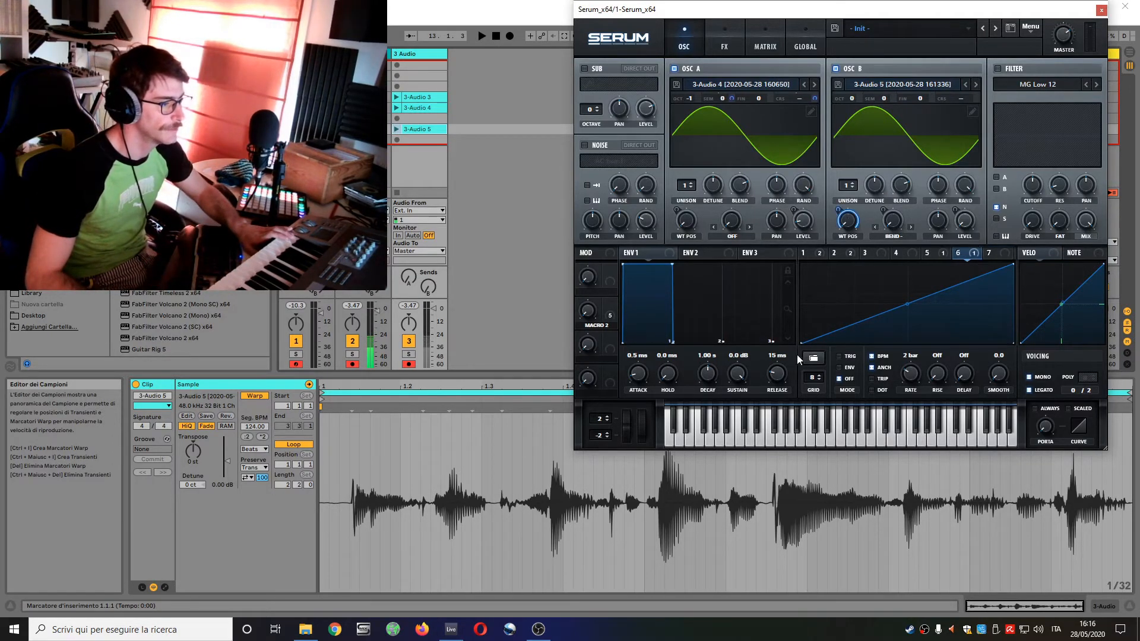
pyautogui.moveTo(804, 343); pyautogui.dragTo(800, 336)
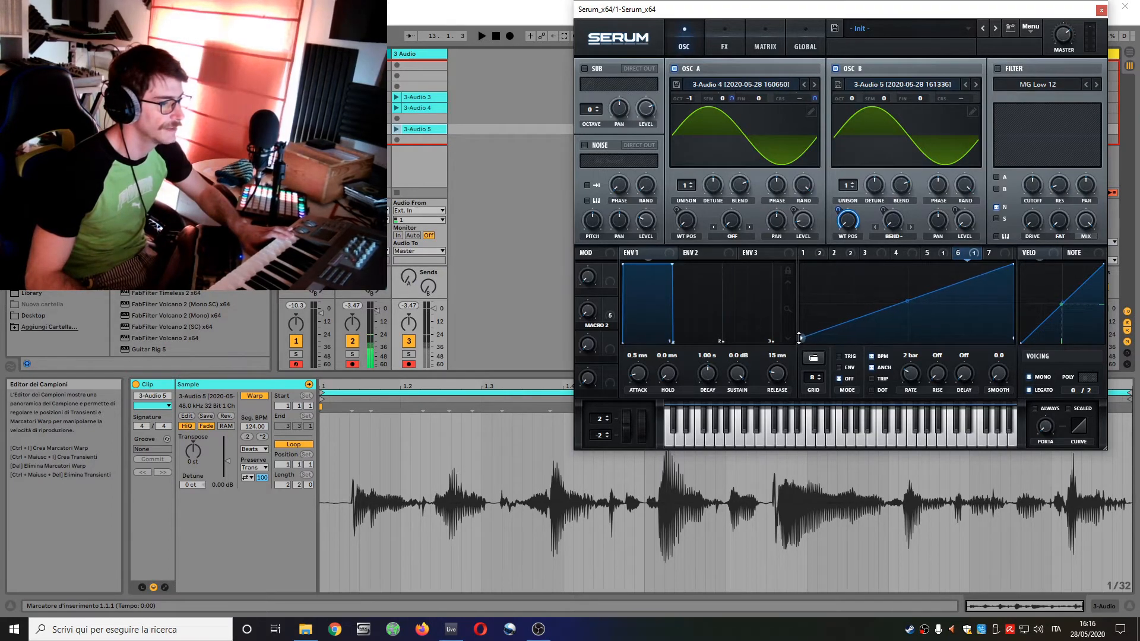
# Step: Set Macro 3 as the auxiliary source for the B WTPos, B Vol and B Warp modulations in the matrix
pyautogui.click(767, 42)
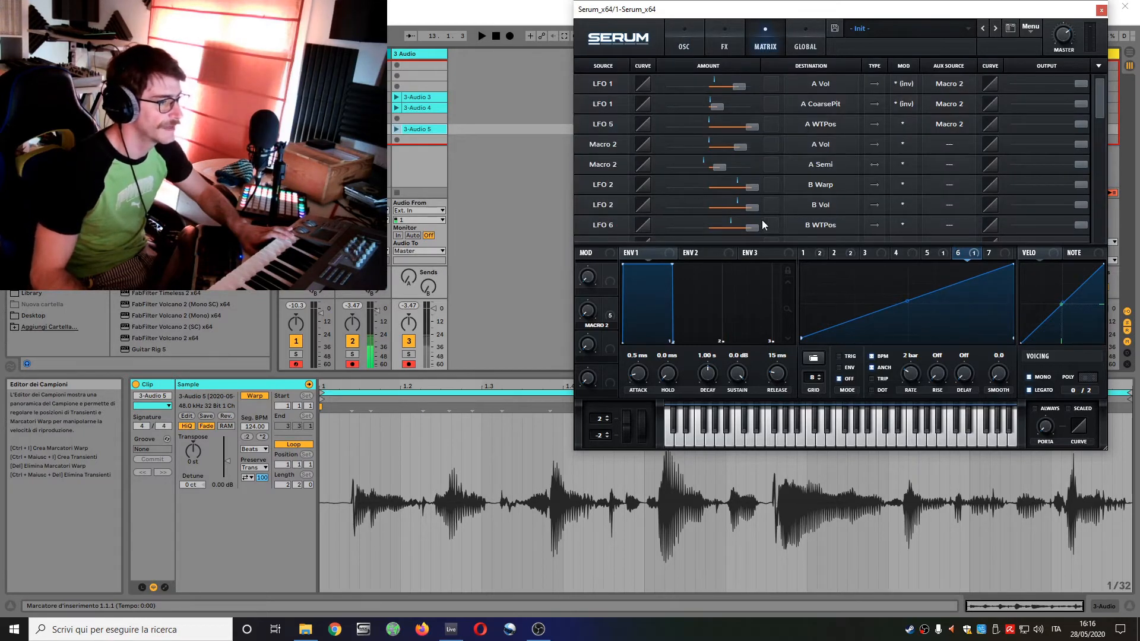
pyautogui.click(949, 221)
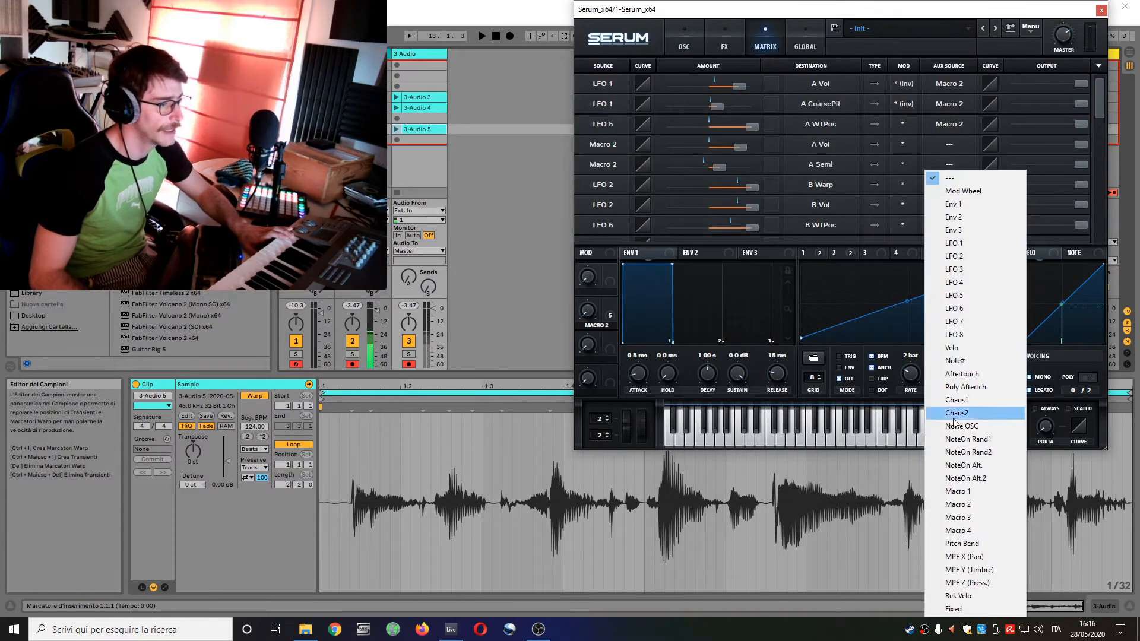
pyautogui.click(991, 517)
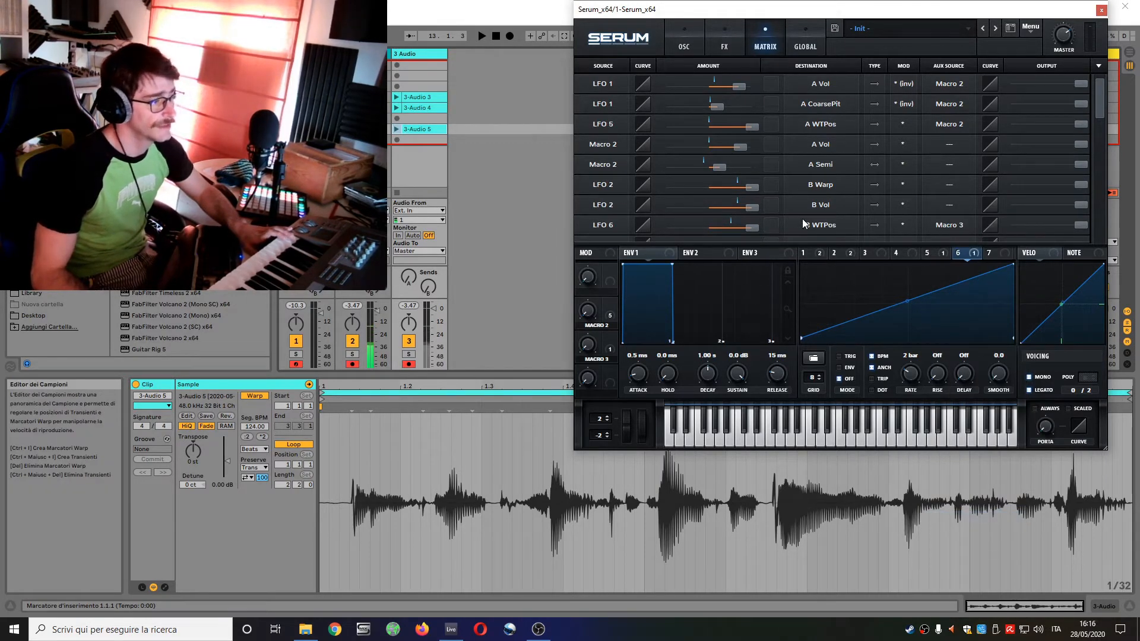
pyautogui.click(946, 213)
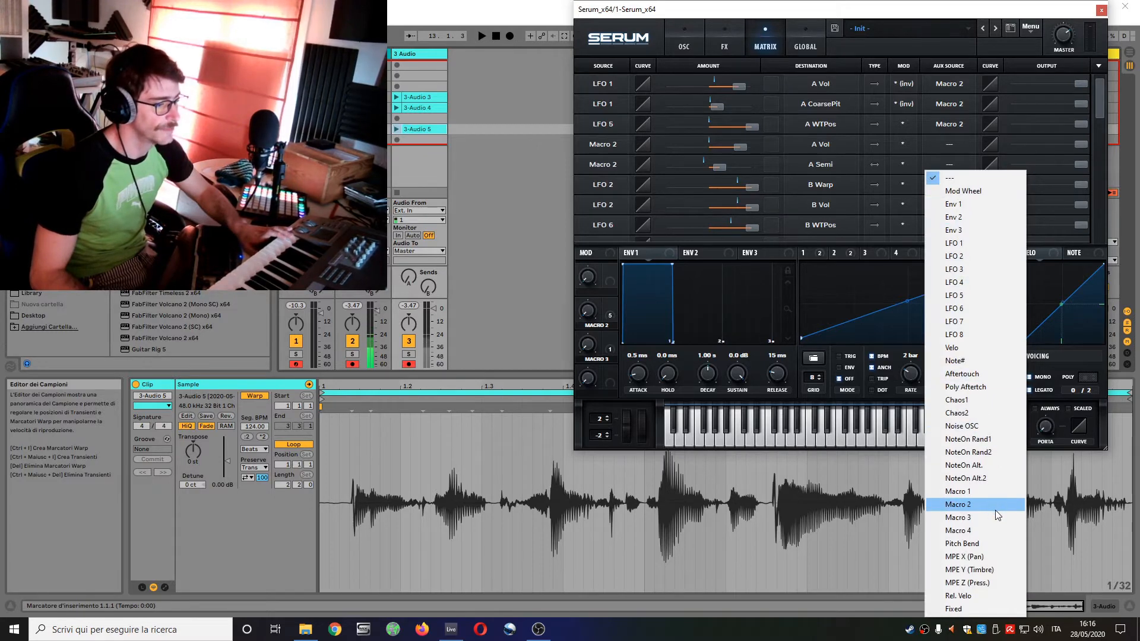
pyautogui.click(995, 517)
pyautogui.click(961, 194)
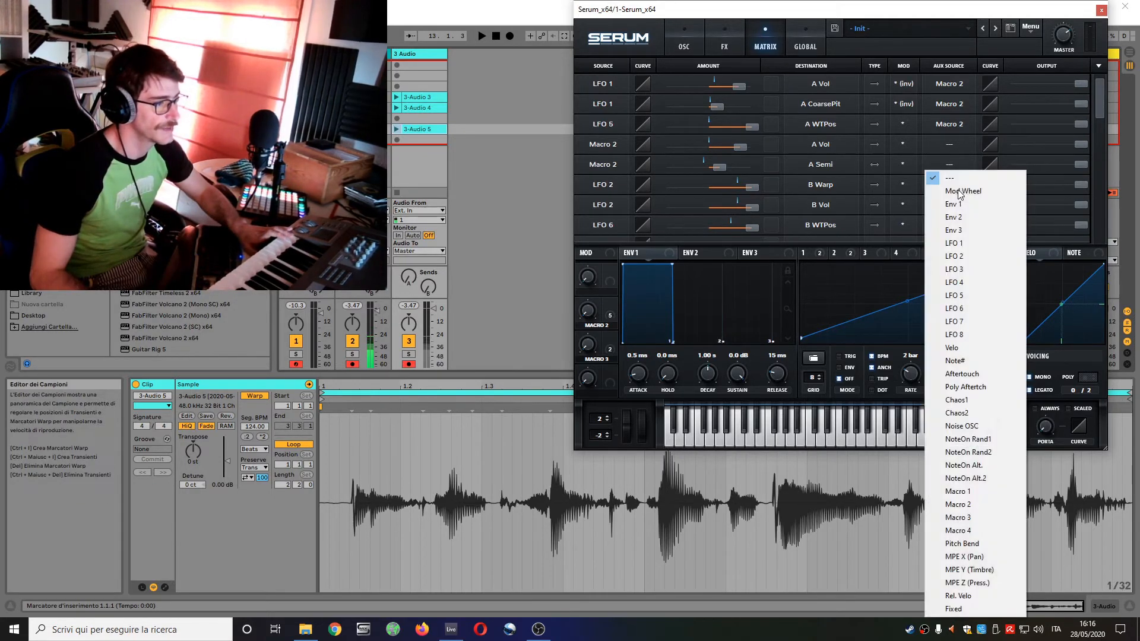
pyautogui.click(957, 517)
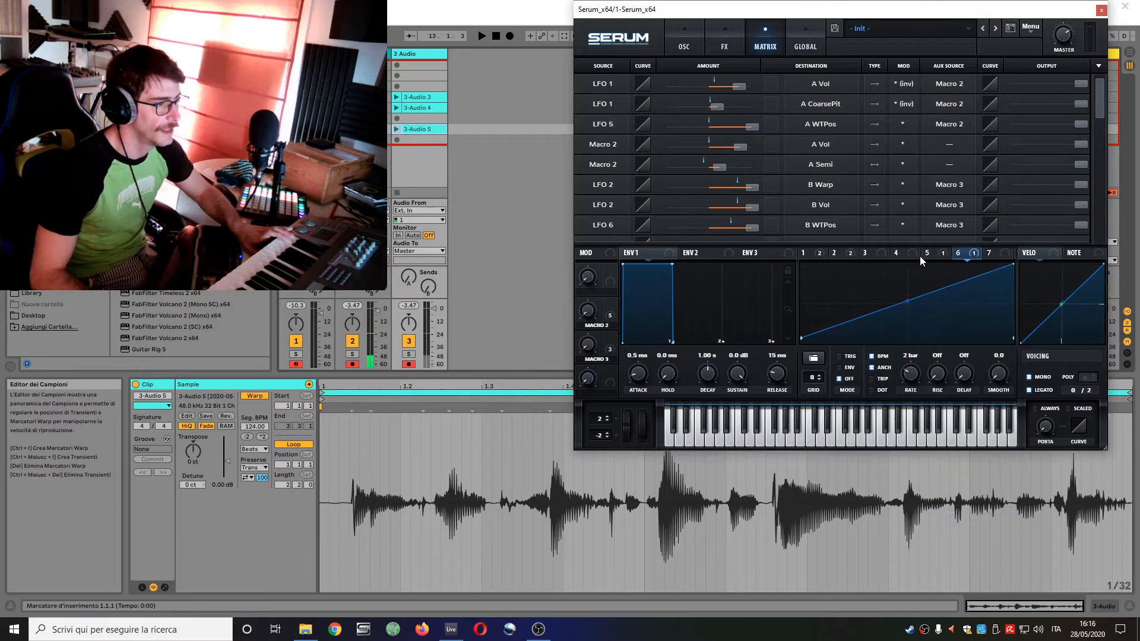
# Step: Invert the Macro 3 auxiliary control for LFO 2's B Warp and B Vol modulations
pyautogui.click(905, 184)
pyautogui.click(918, 212)
pyautogui.click(904, 204)
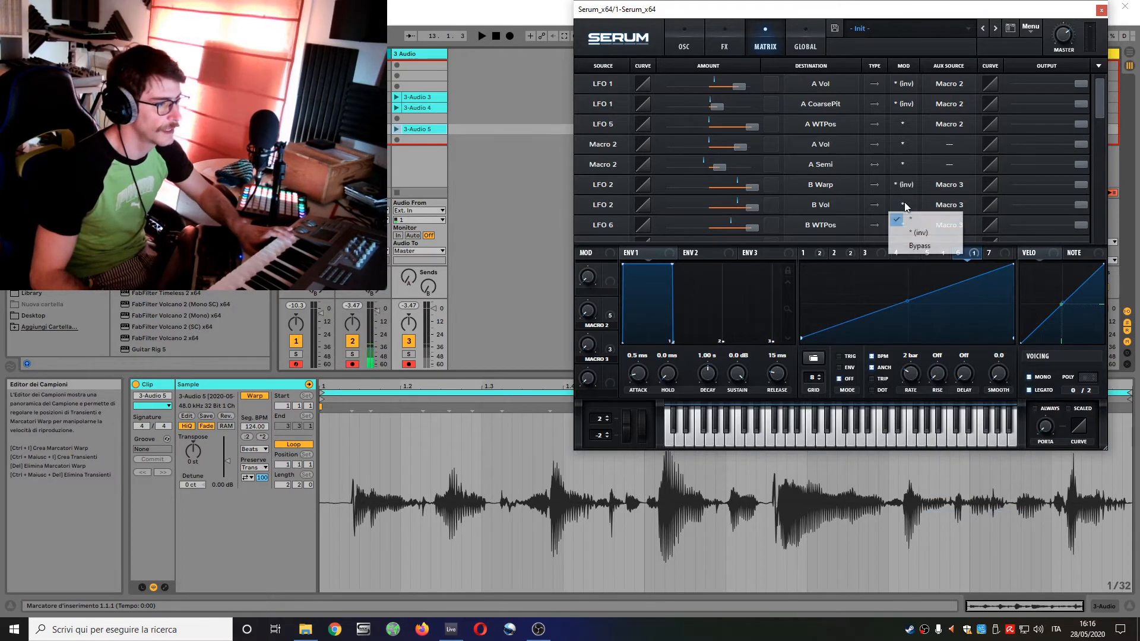
pyautogui.click(920, 233)
pyautogui.scroll(-1, 821, 157)
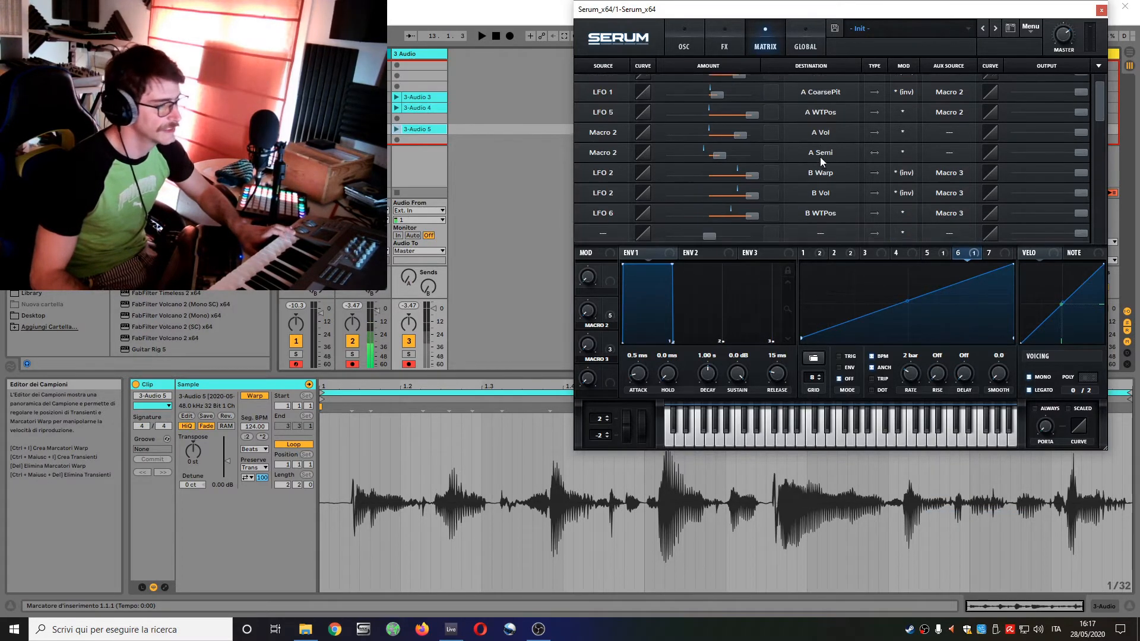
# Step: Add a matrix modulation from Macro 3 to B Vol with a positive amount, about three quarters of the way up
pyautogui.click(611, 222)
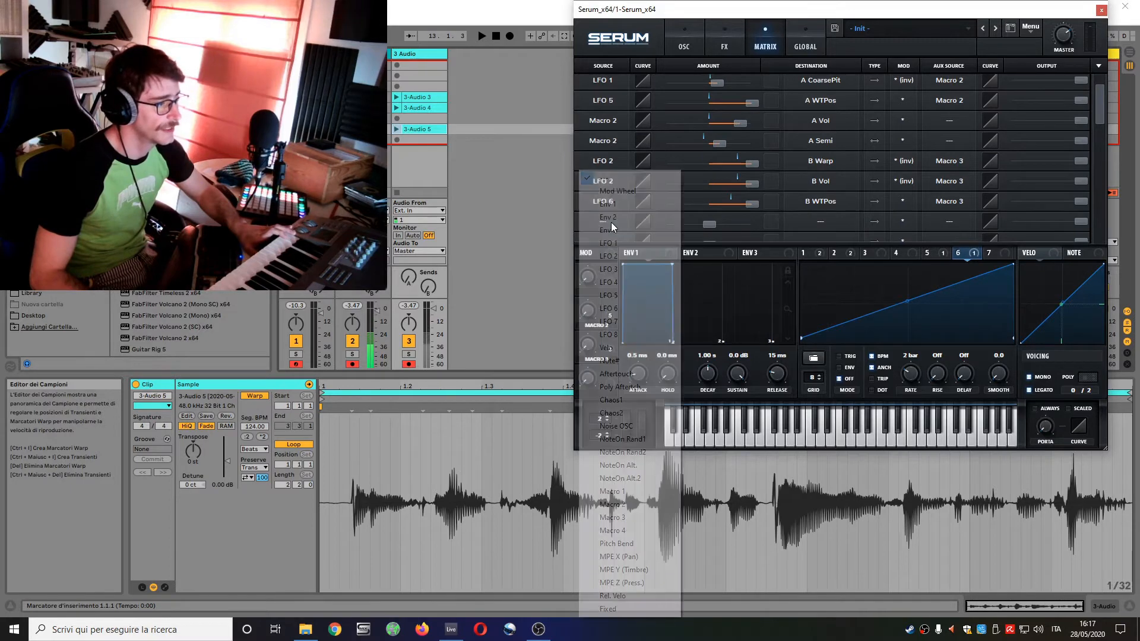
pyautogui.click(637, 523)
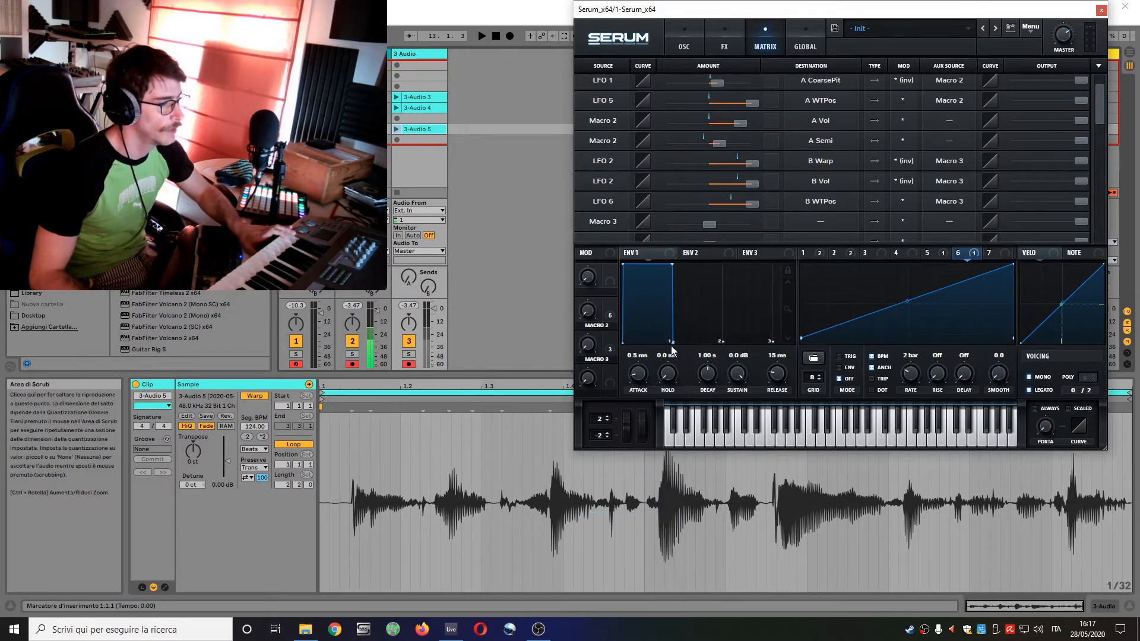
pyautogui.click(840, 224)
pyautogui.moveTo(839, 250)
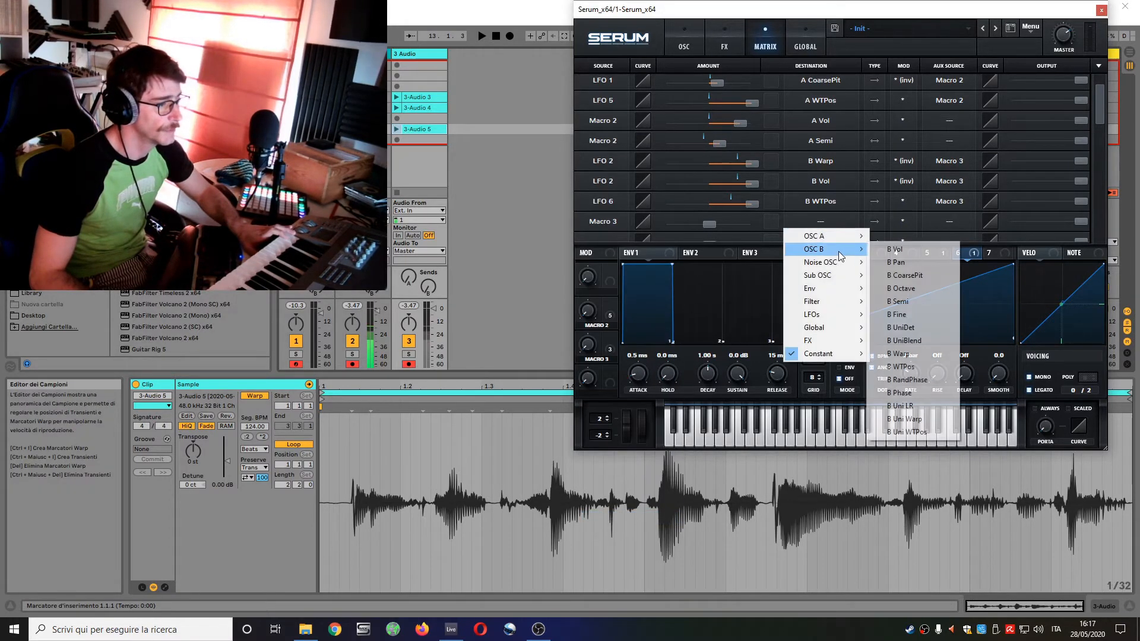
pyautogui.click(891, 249)
pyautogui.moveTo(709, 227); pyautogui.dragTo(740, 228)
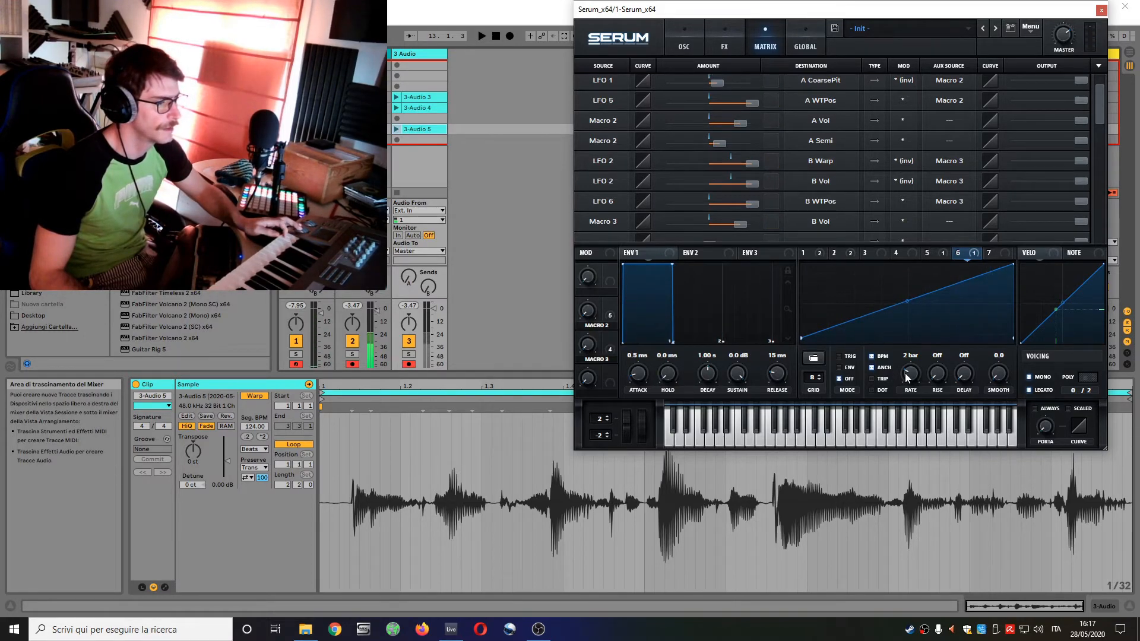
# Step: Set LFO 2's rate to bar and turn Macro 3 up fully to audition oscillator B
pyautogui.click(852, 252)
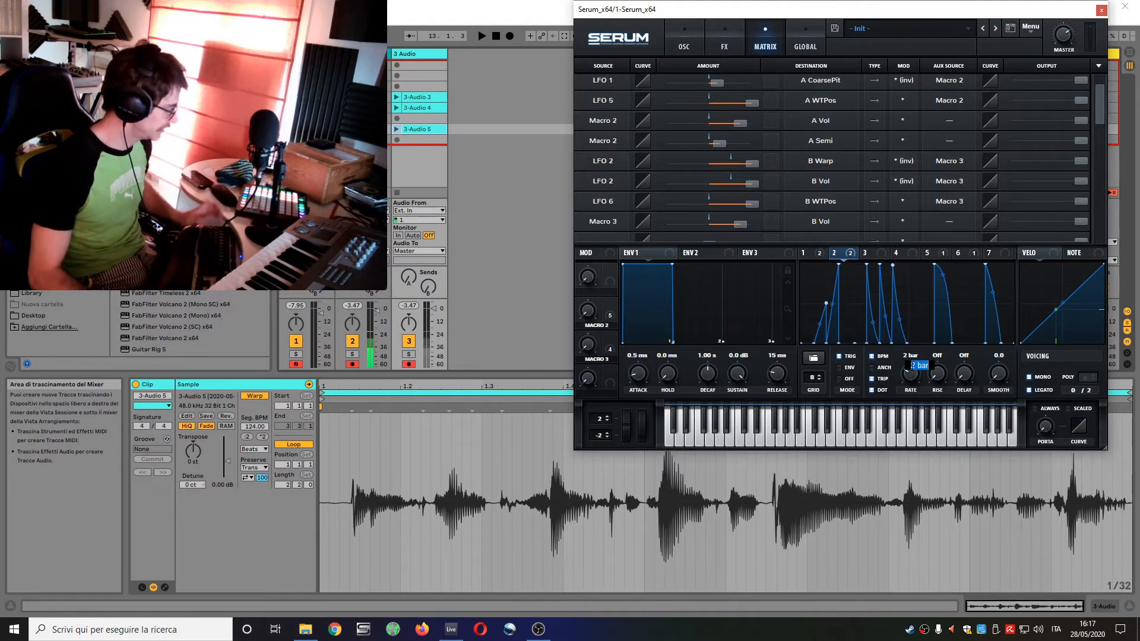
pyautogui.write('bar')
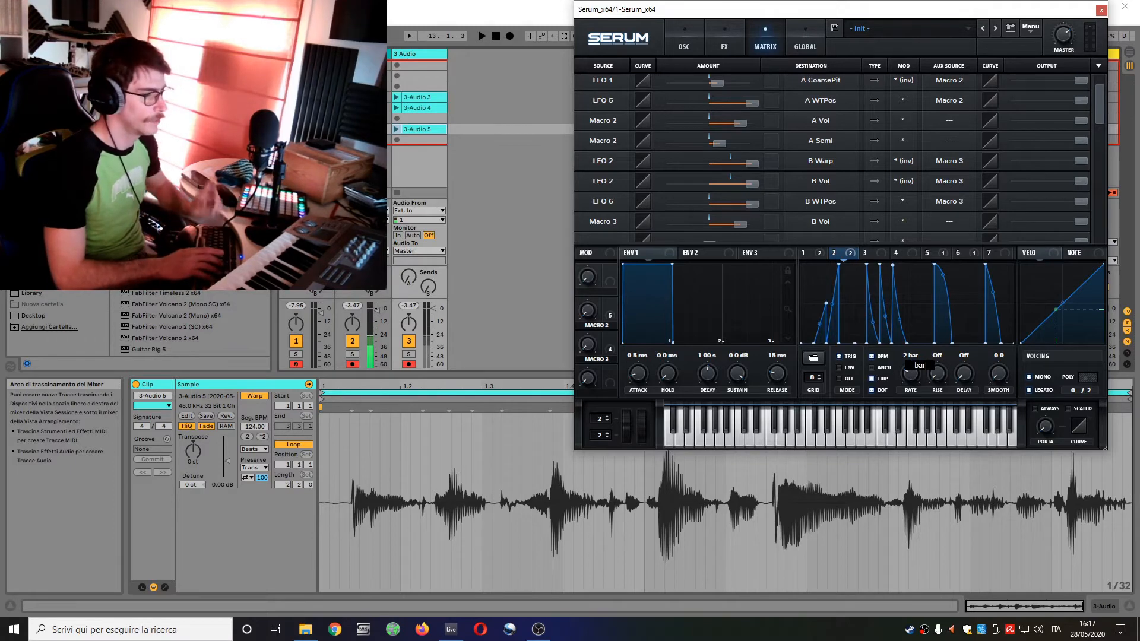
pyautogui.press('Return')
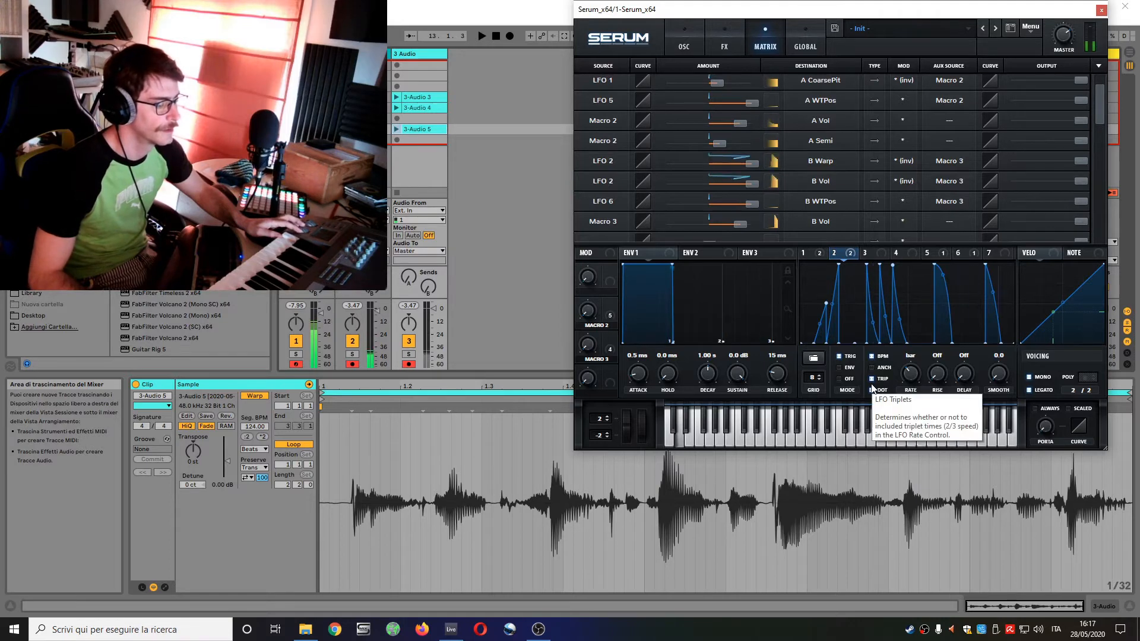
pyautogui.moveTo(591, 347); pyautogui.dragTo(615, 238)
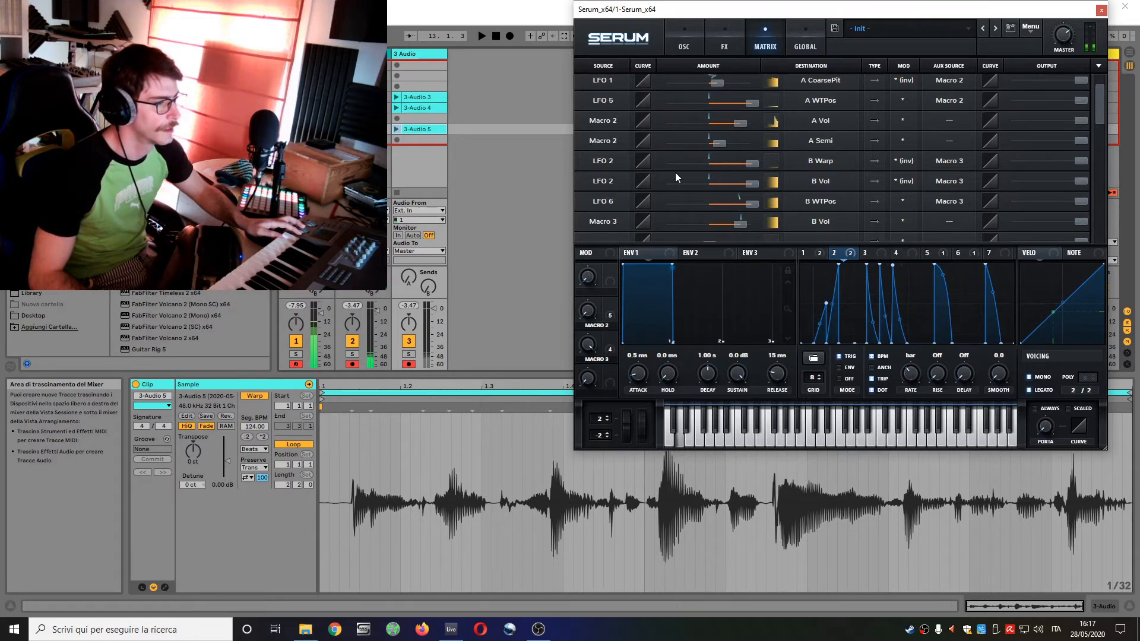
# Step: Set Macro 3 as the source of the empty matrix row below its B Vol modulation
pyautogui.scroll(-1, 674, 176)
pyautogui.scroll(-1, 675, 175)
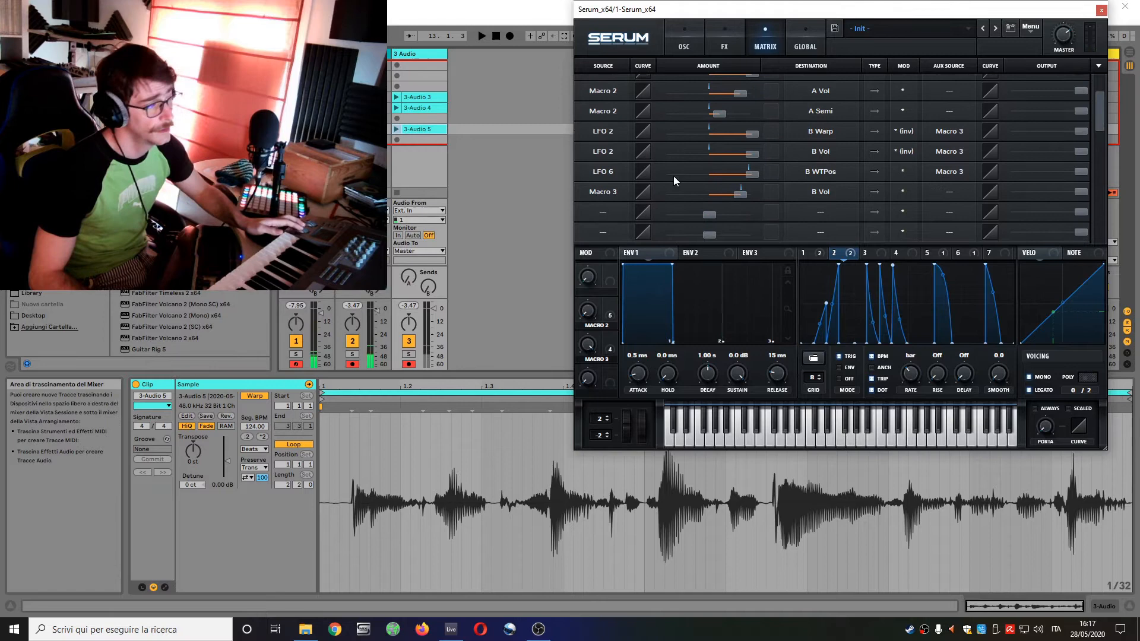
pyautogui.click(612, 215)
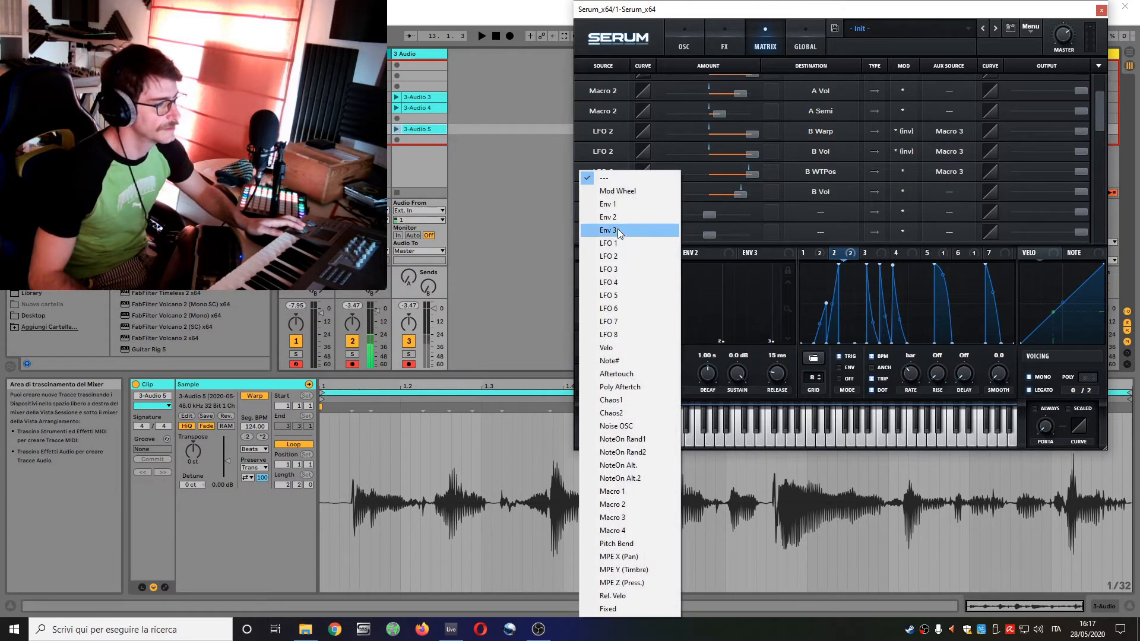
pyautogui.click(639, 516)
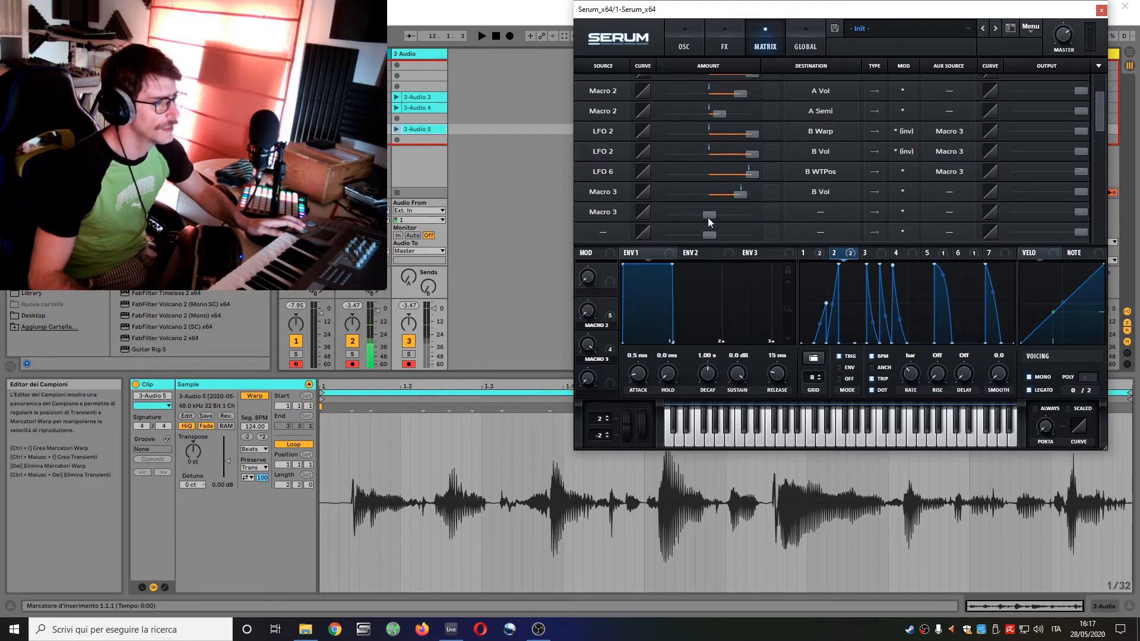
# Step: Lower oscillator B's octave to -1 and set its unison to 2 voices
pyautogui.click(689, 48)
pyautogui.moveTo(851, 102)
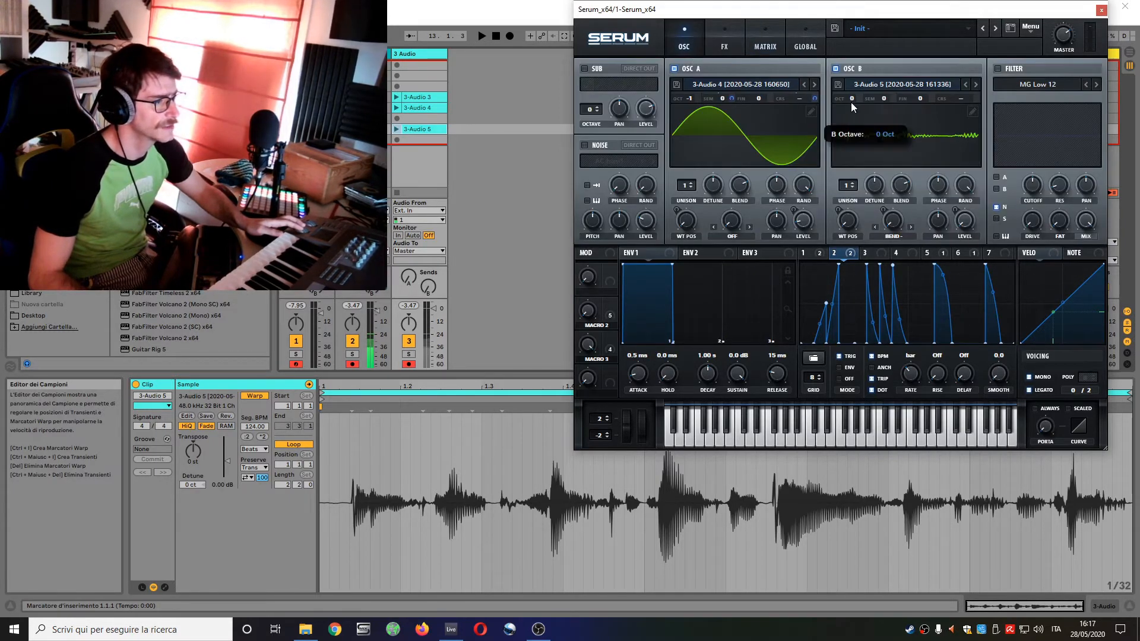
pyautogui.moveTo(850, 106); pyautogui.dragTo(849, 122)
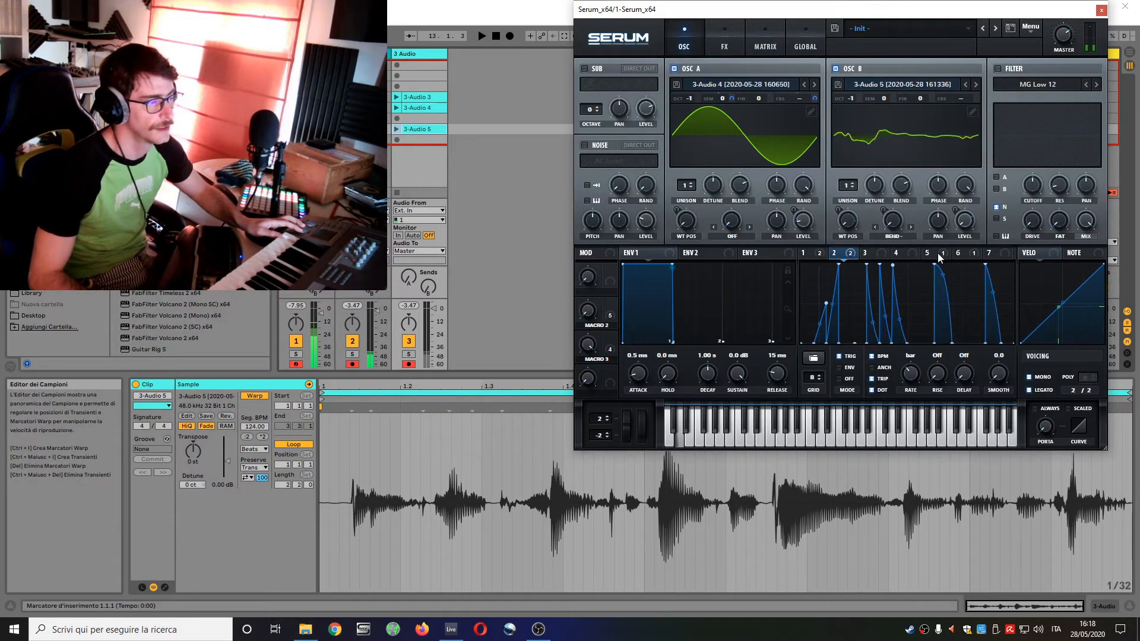
pyautogui.moveTo(967, 256)
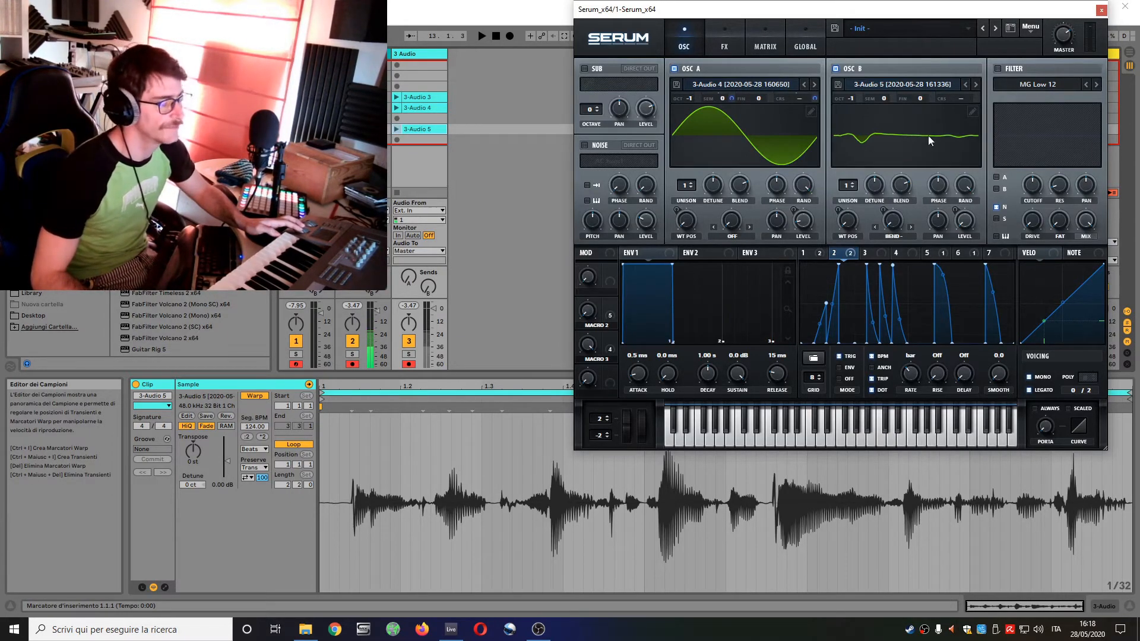
pyautogui.click(853, 185)
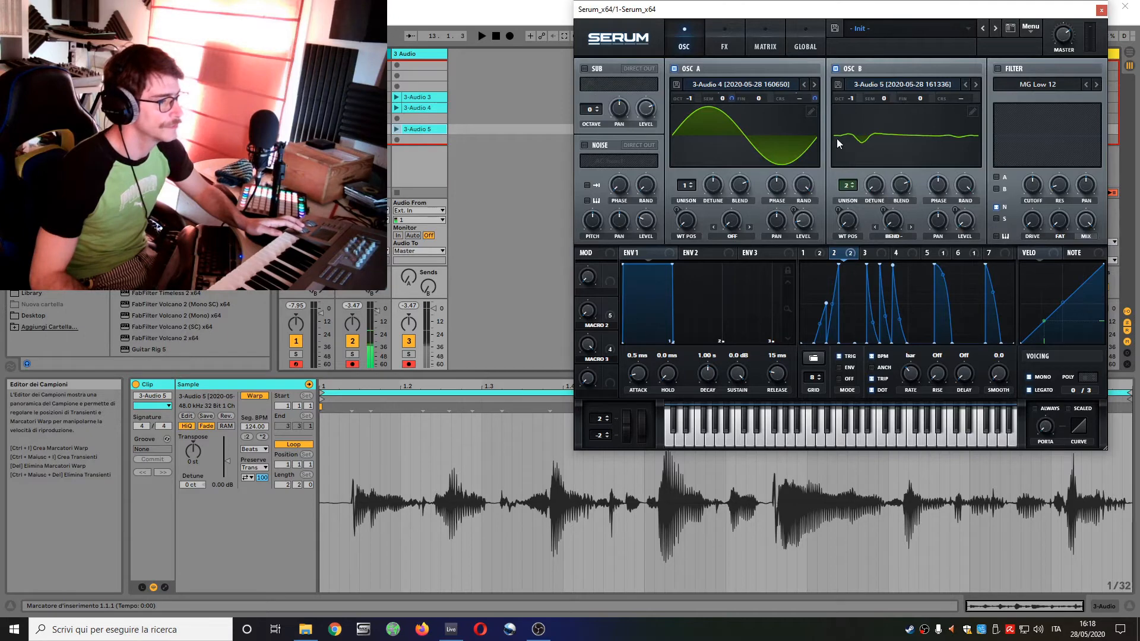
# Step: Set the new Macro 3 row's destination to B UniDet and toggle its modulation polarity
pyautogui.click(765, 50)
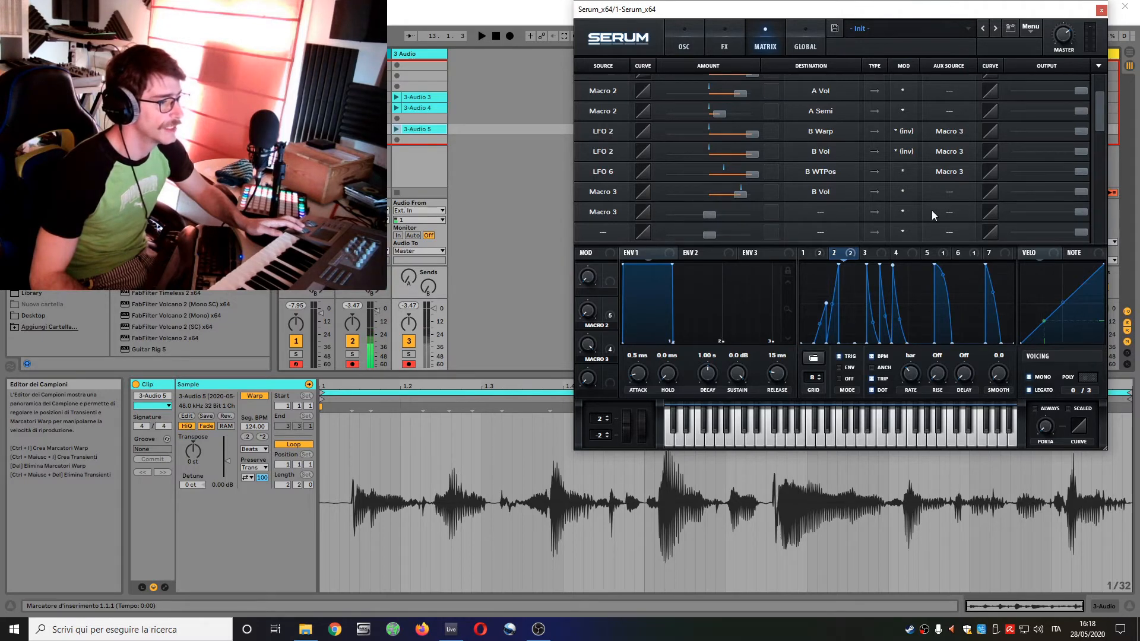
pyautogui.click(816, 209)
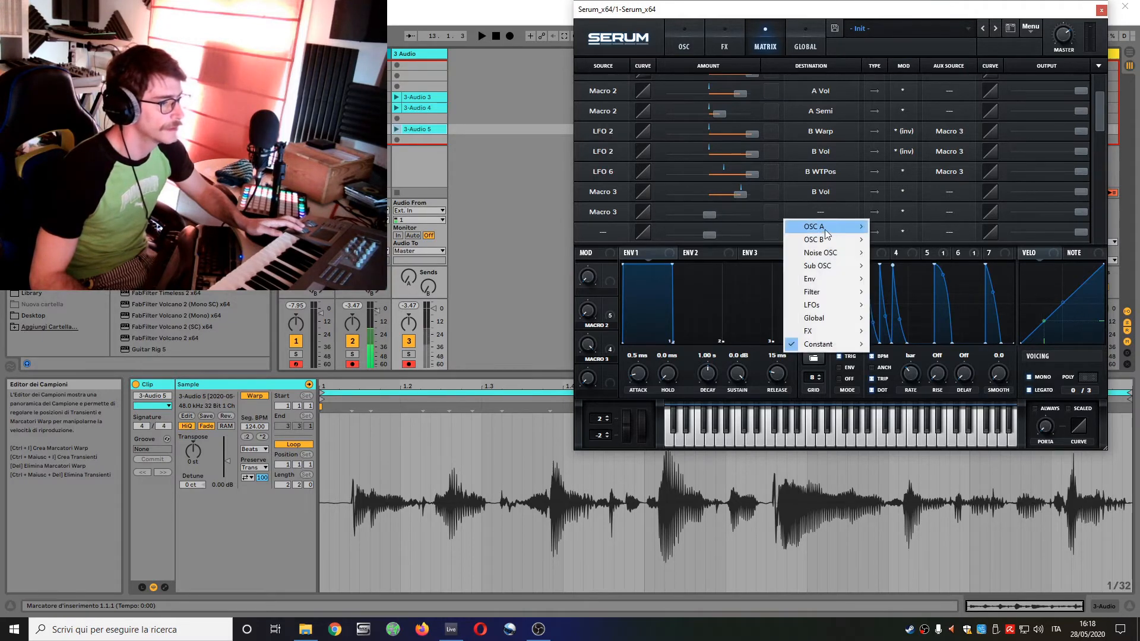
pyautogui.moveTo(873, 239)
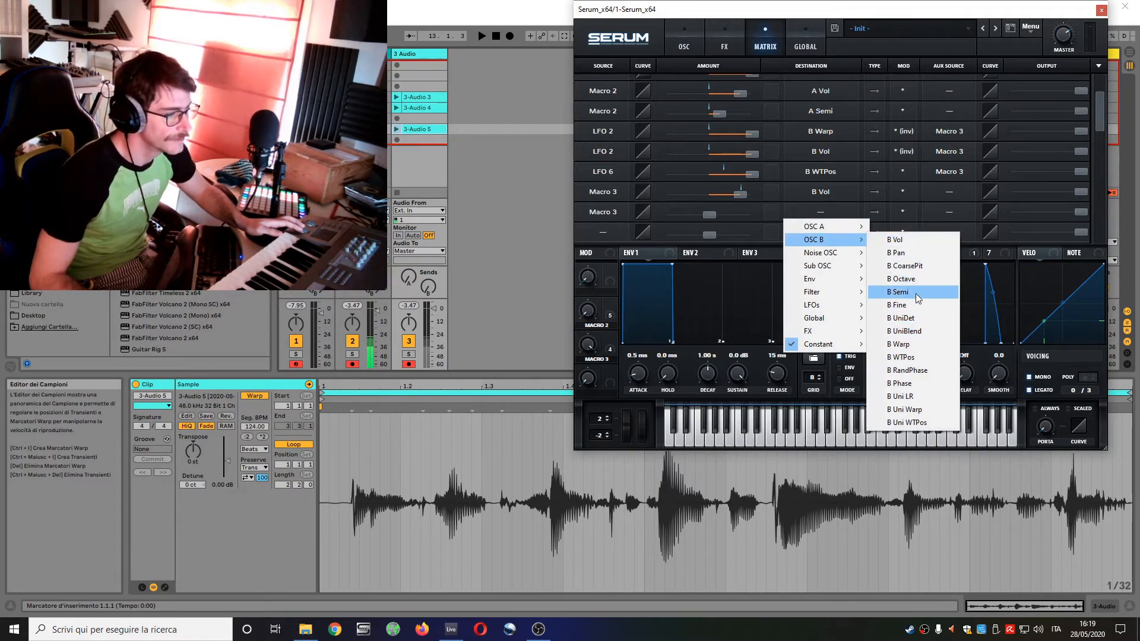
pyautogui.click(924, 319)
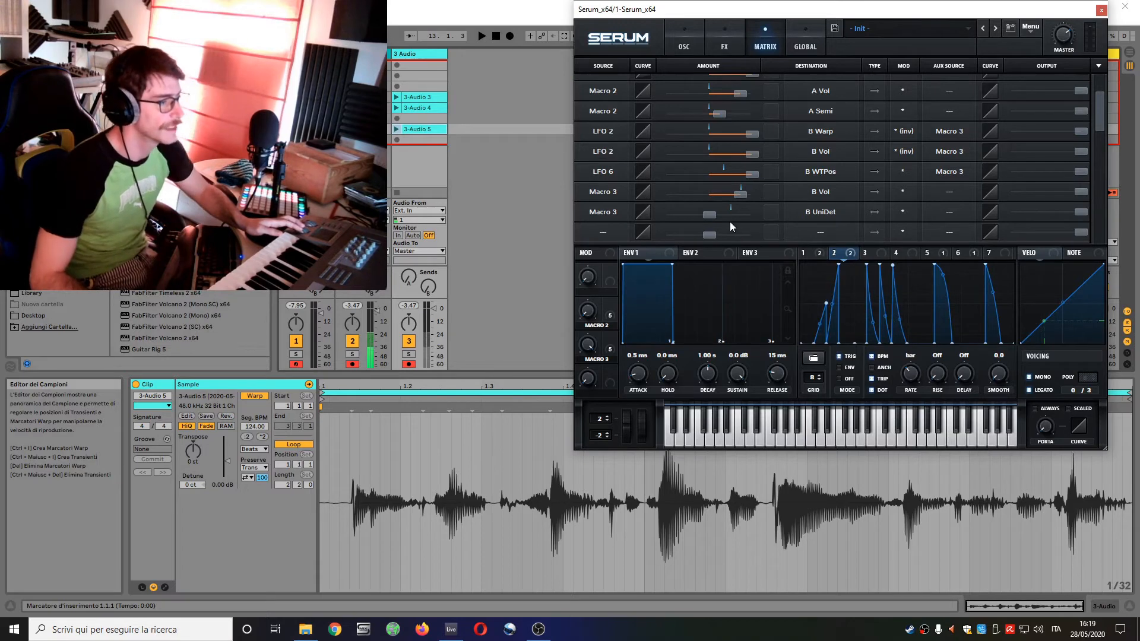
pyautogui.click(869, 212)
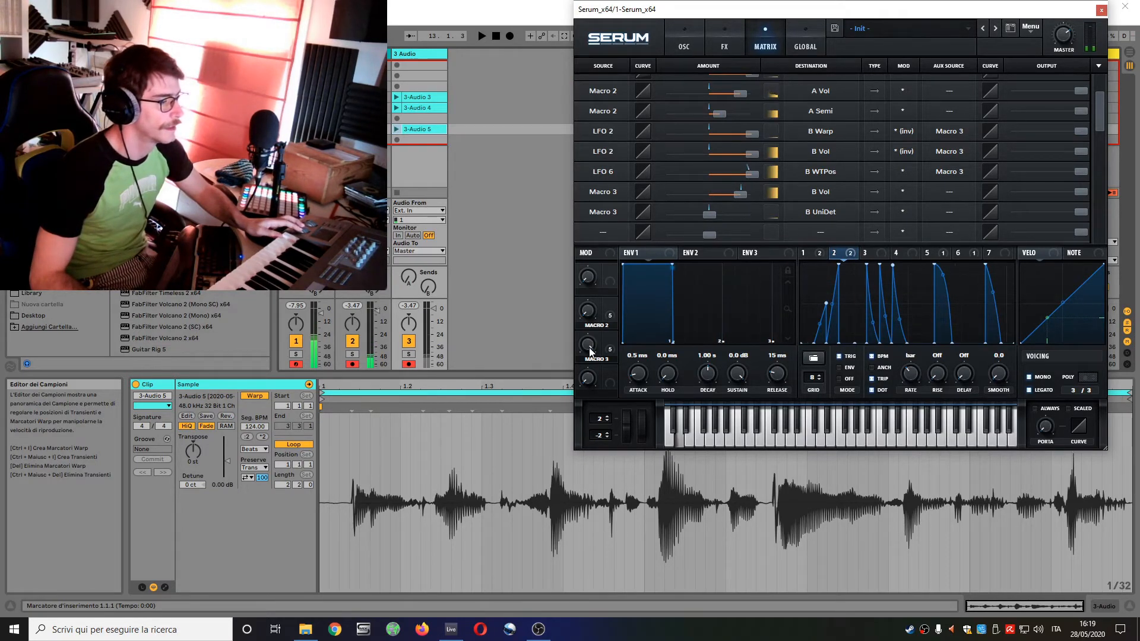
# Step: Audition the patch with Macro 2 raised alongside Macro 3, and return both macros to their minimum
pyautogui.moveTo(588, 306); pyautogui.dragTo(603, 232)
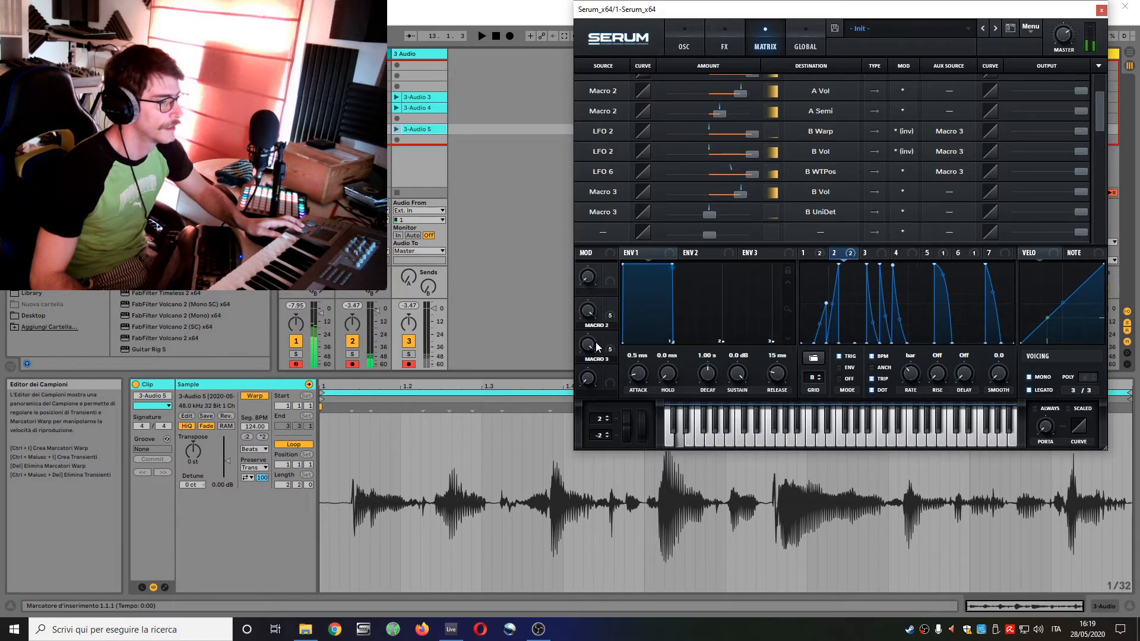
pyautogui.moveTo(572, 349); pyautogui.dragTo(612, 511)
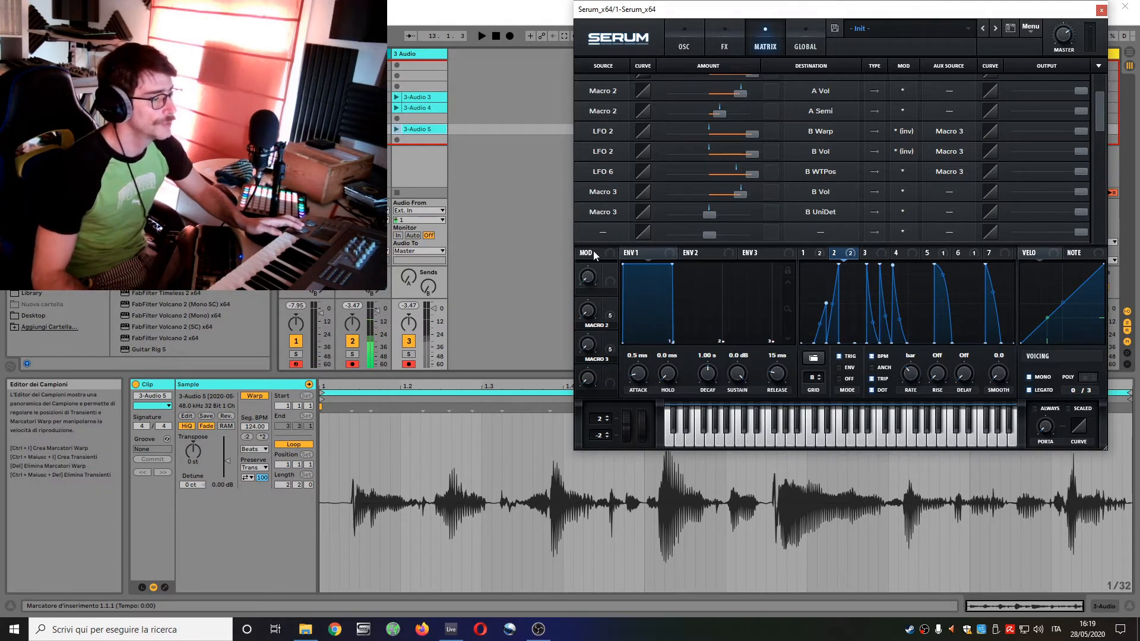
pyautogui.click(682, 47)
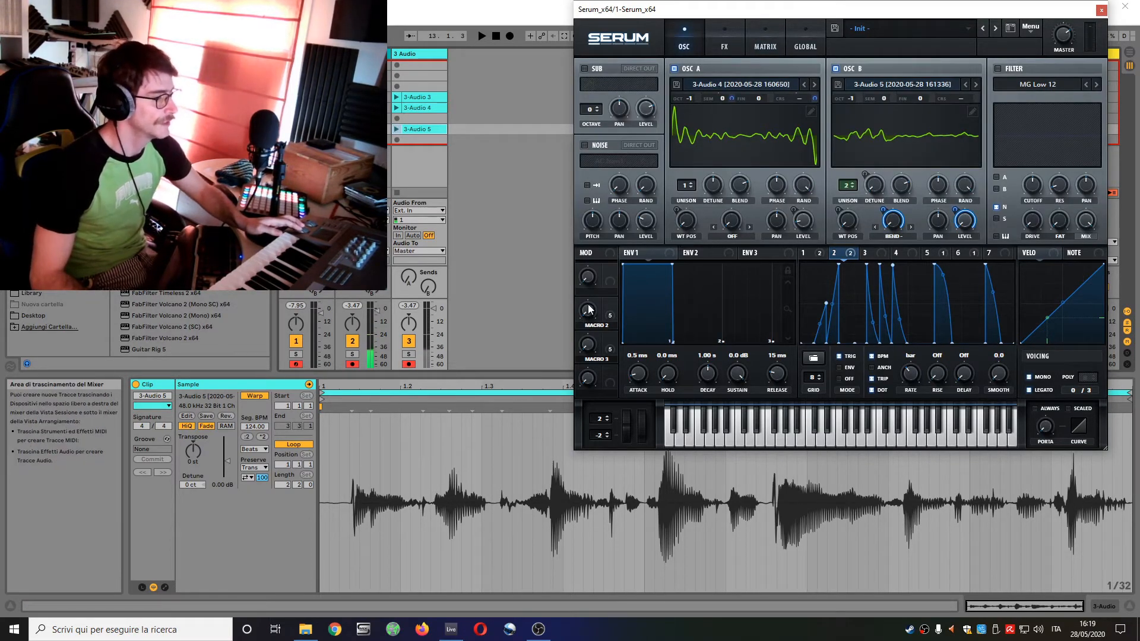
pyautogui.moveTo(589, 301)
pyautogui.moveTo(586, 353); pyautogui.dragTo(586, 331)
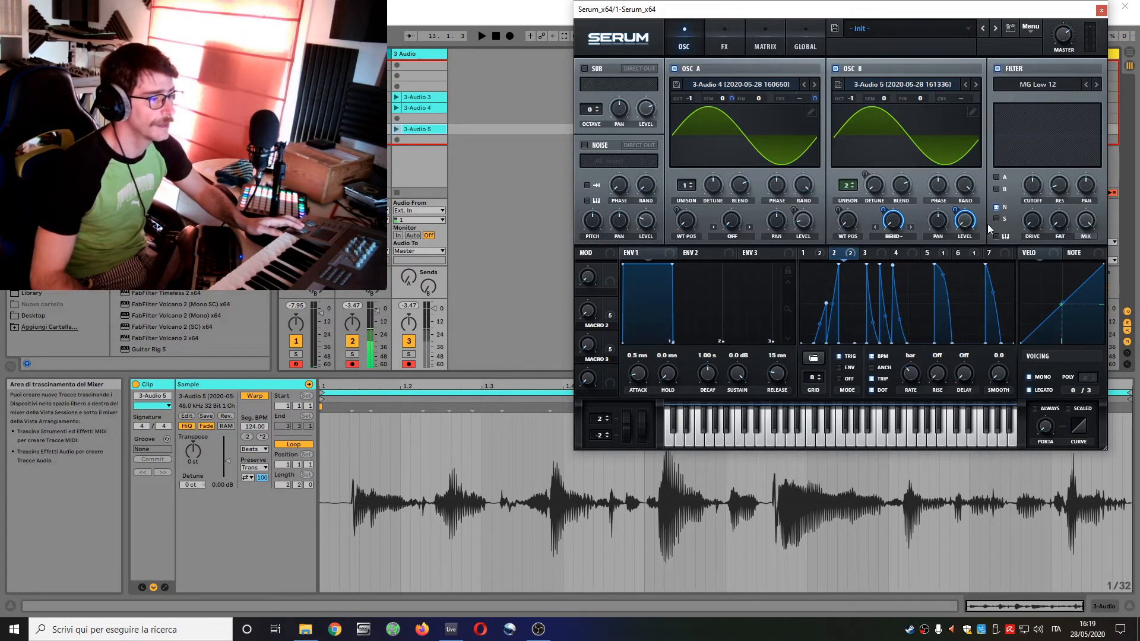
# Step: Change the filter type to High 18
pyautogui.click(1040, 85)
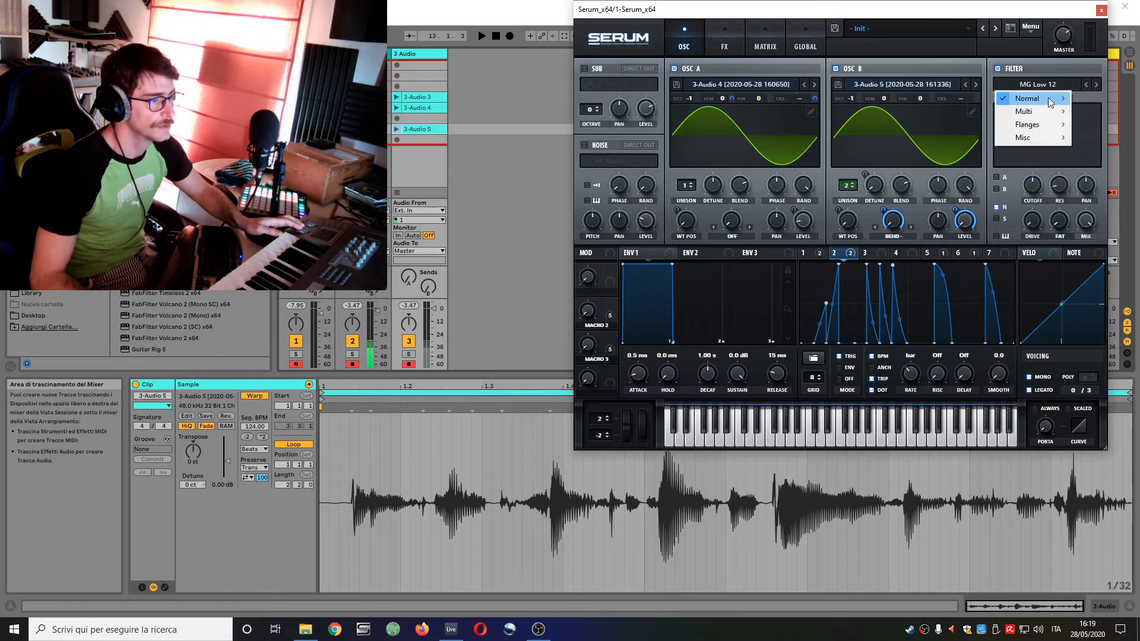
pyautogui.moveTo(1043, 98)
pyautogui.click(946, 230)
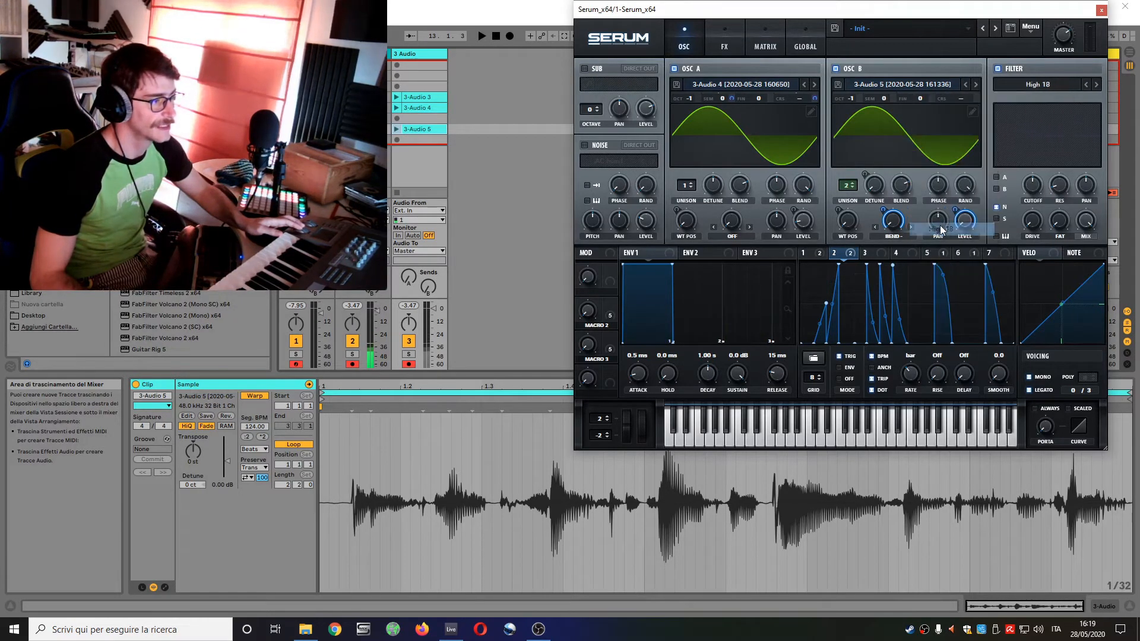
# Step: Enable the noise oscillator with the ARP white sample and raise the filter cutoff
pyautogui.click(584, 145)
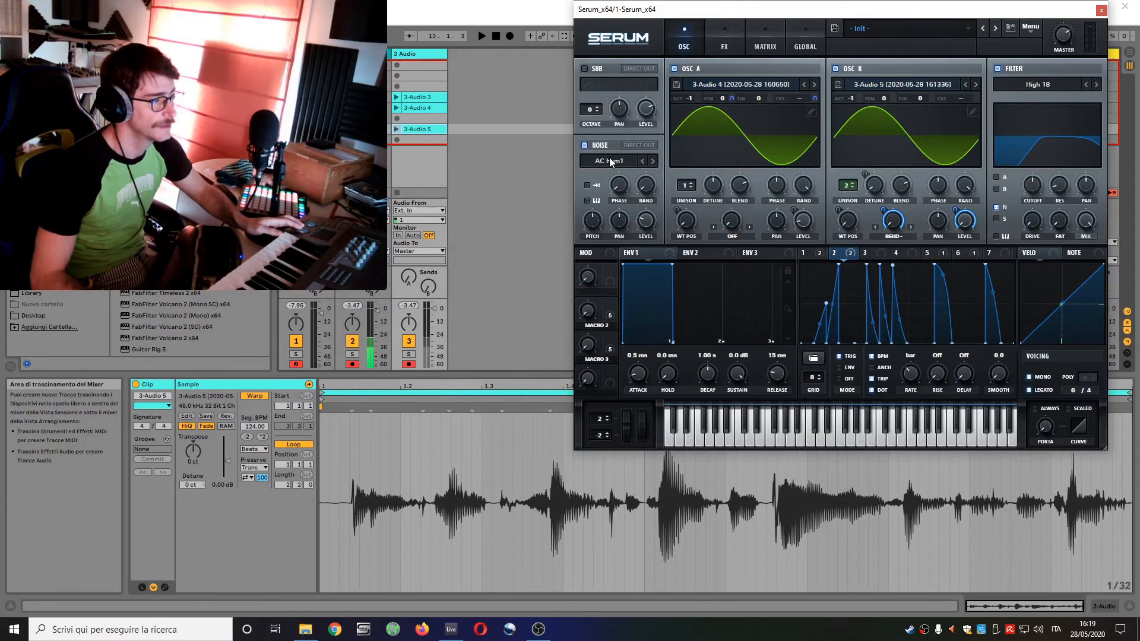
pyautogui.click(609, 159)
pyautogui.moveTo(643, 191)
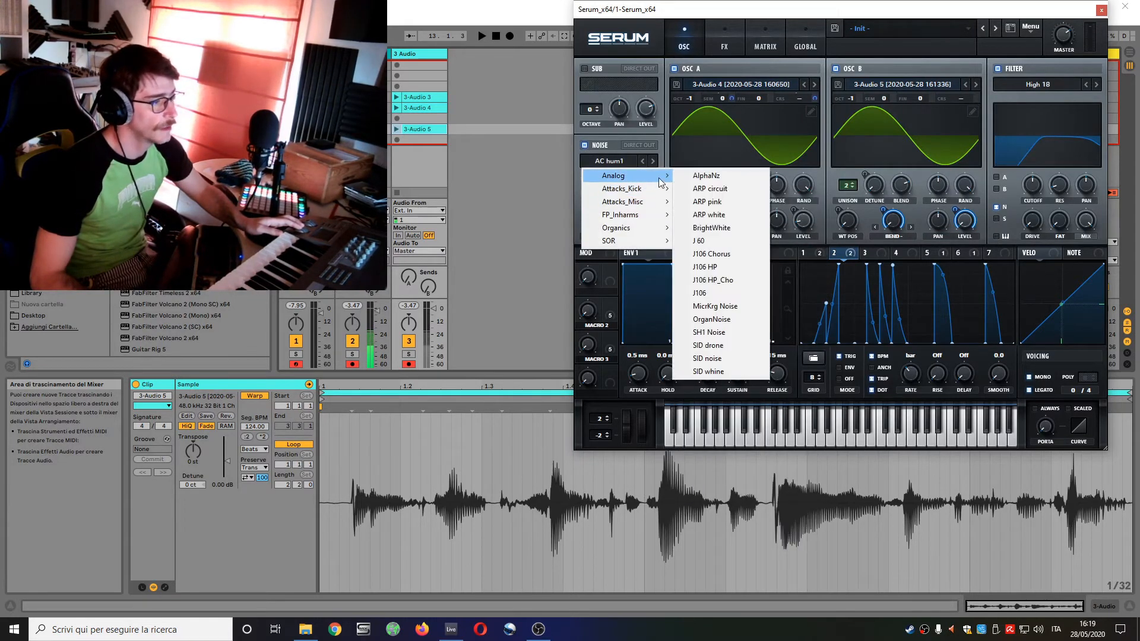
pyautogui.click(717, 215)
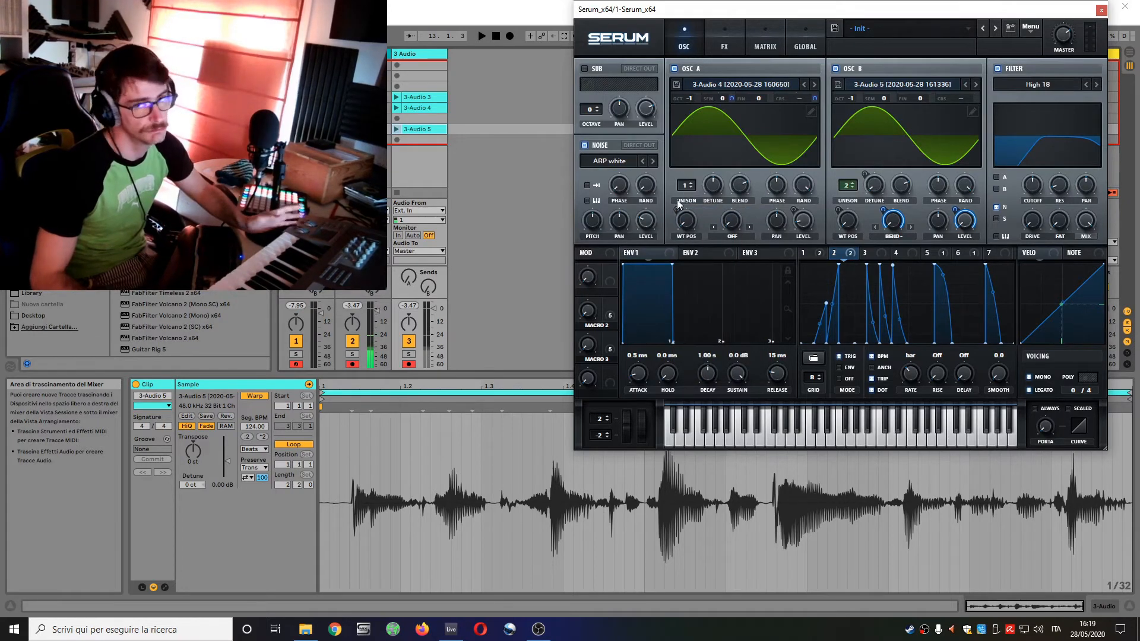
pyautogui.moveTo(1028, 184); pyautogui.dragTo(1044, 167)
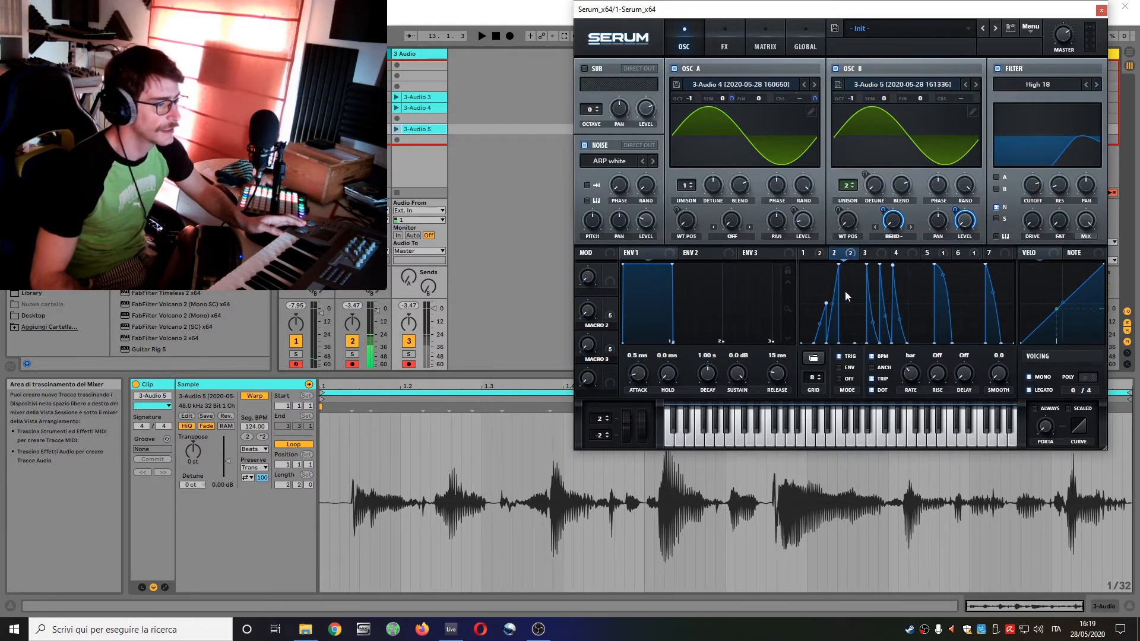
# Step: Load the user shape Hihats into LFO 3 and assign LFO 3 to the noise oscillator's level
pyautogui.click(878, 251)
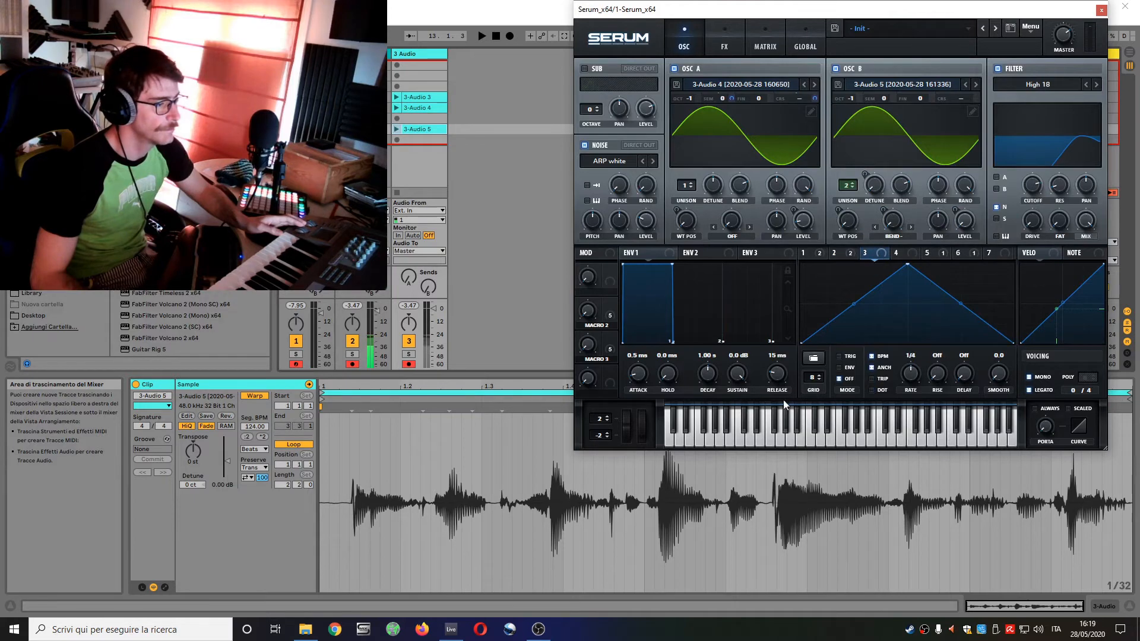
pyautogui.click(815, 360)
pyautogui.moveTo(839, 403)
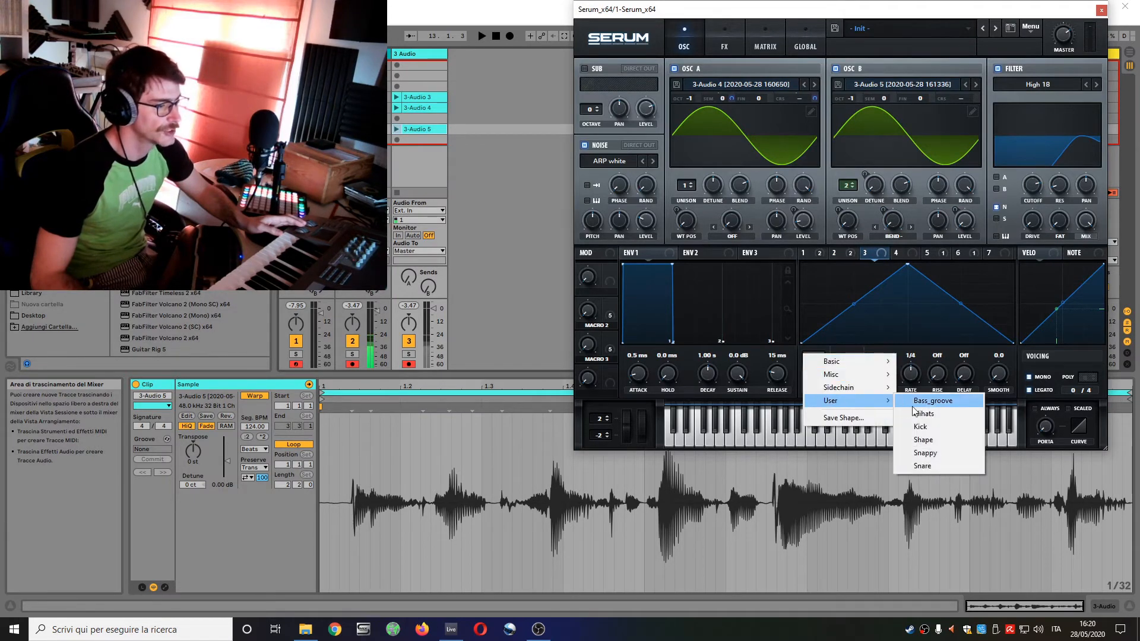
pyautogui.click(941, 415)
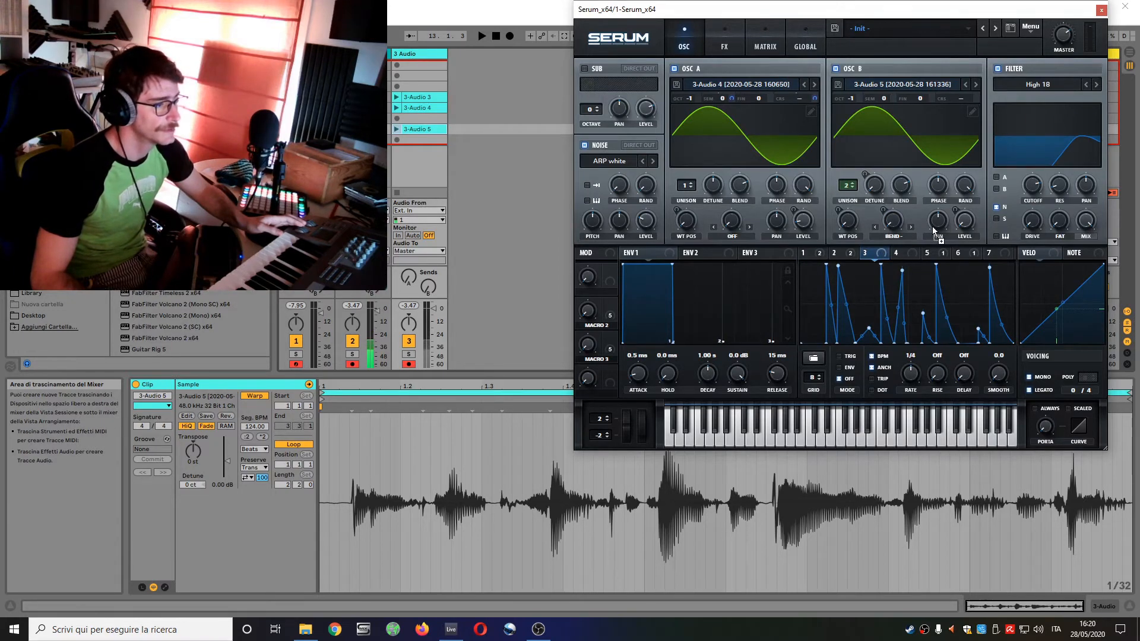
pyautogui.moveTo(645, 222)
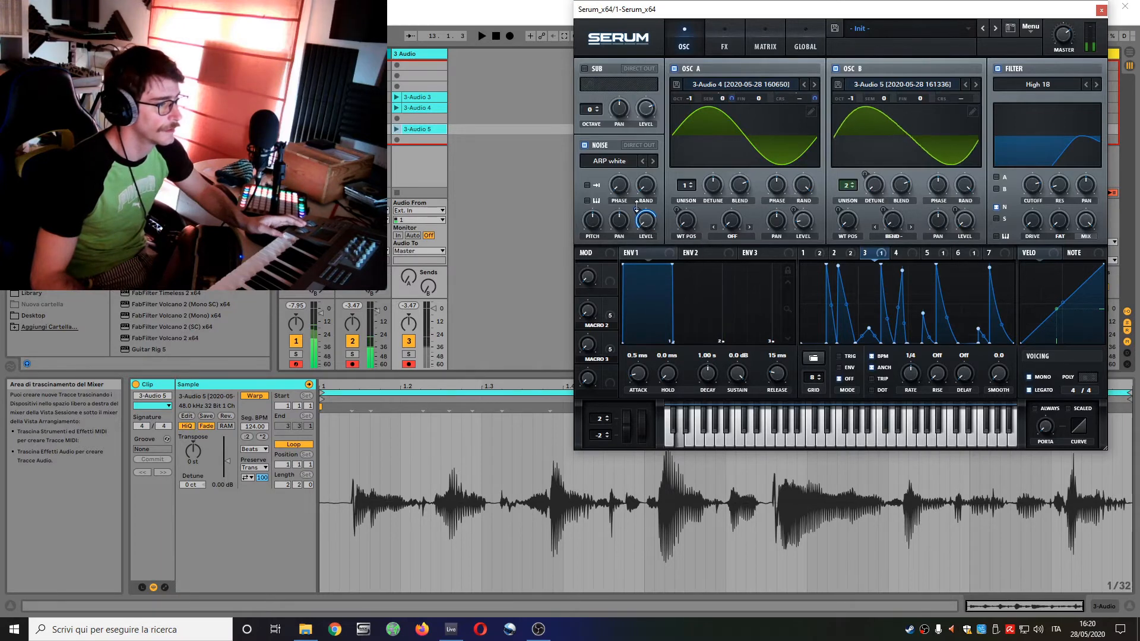
# Step: Set LFO 3's rate to bar and its mode to Trig
pyautogui.doubleClick(914, 360)
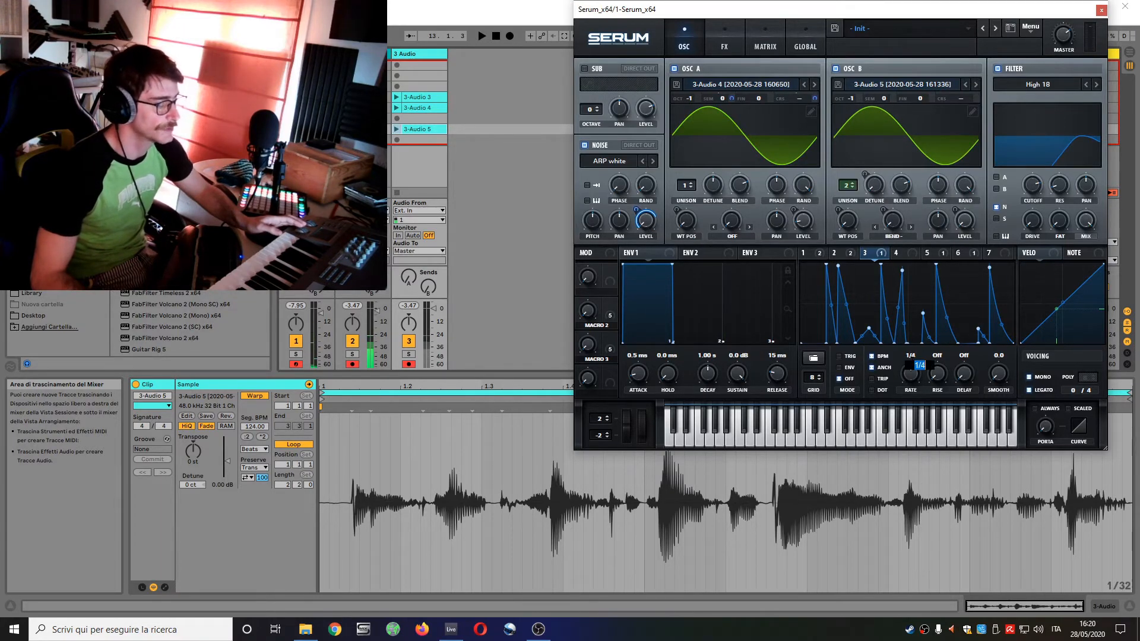
pyautogui.write('b')
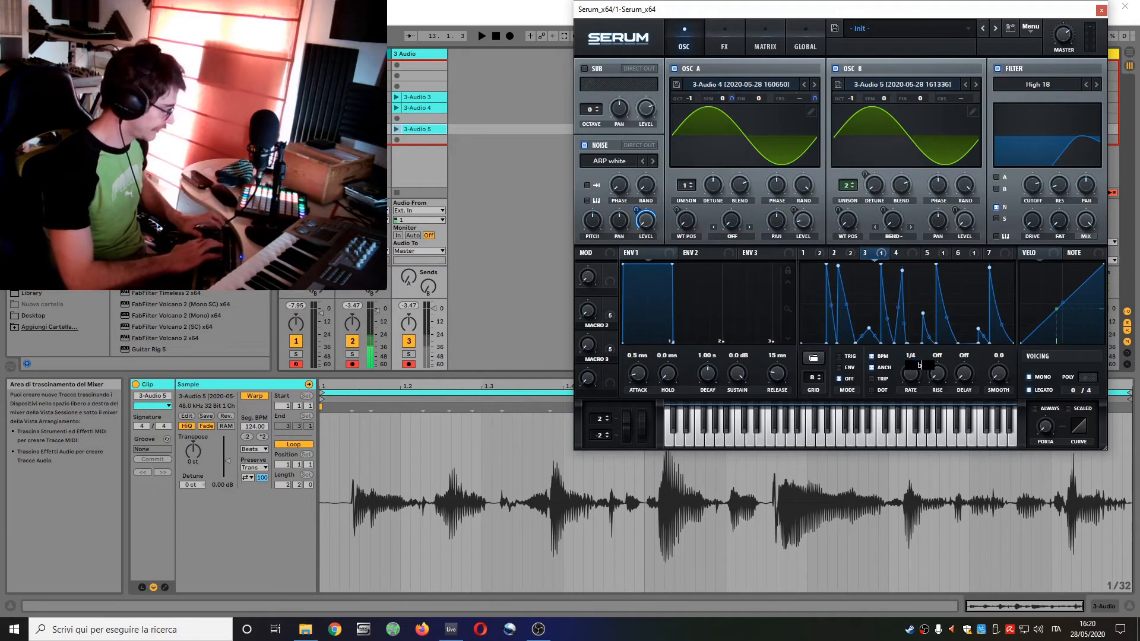
pyautogui.write('ar')
pyautogui.press('Return')
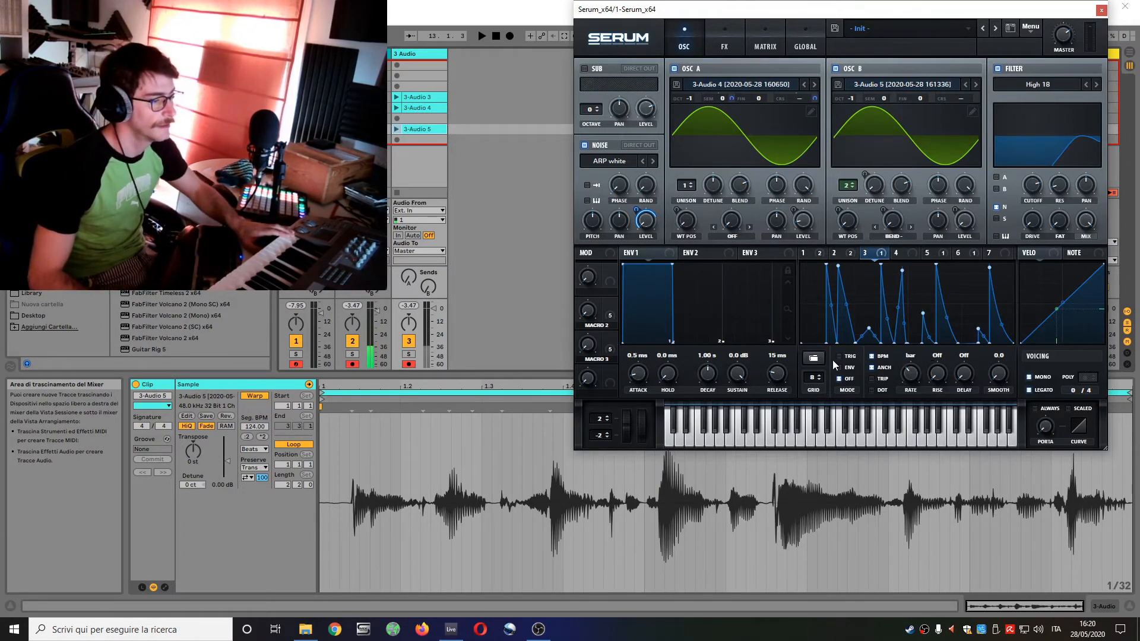
pyautogui.click(836, 357)
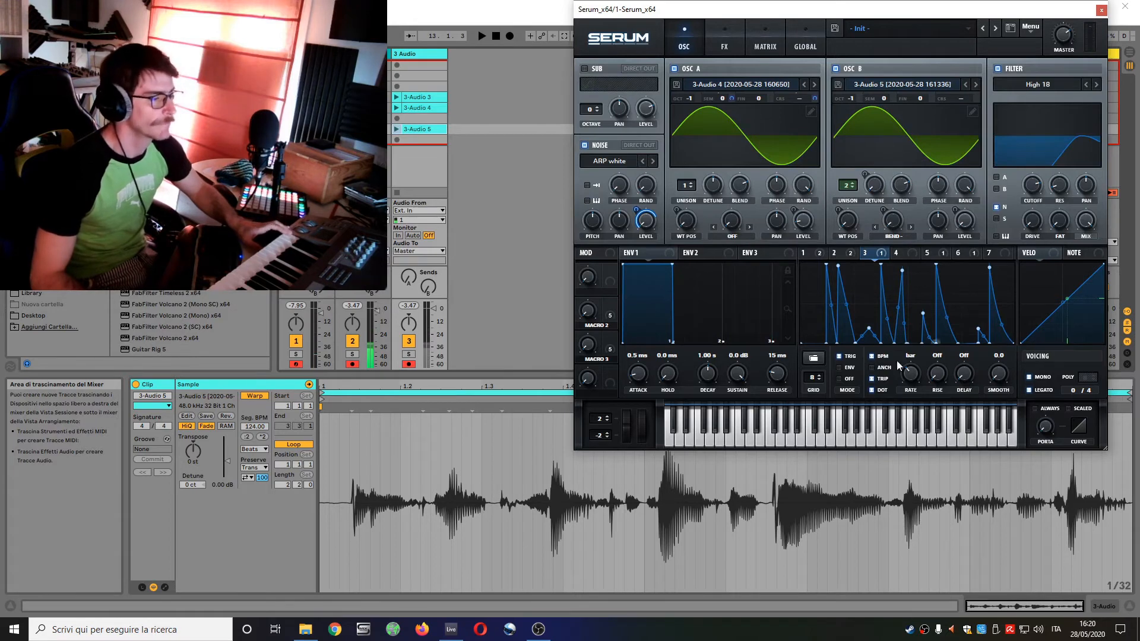
# Step: Load the user shape Snare into LFO 4 and assign LFO 4 to the noise oscillator's level and the filter cutoff
pyautogui.click(899, 252)
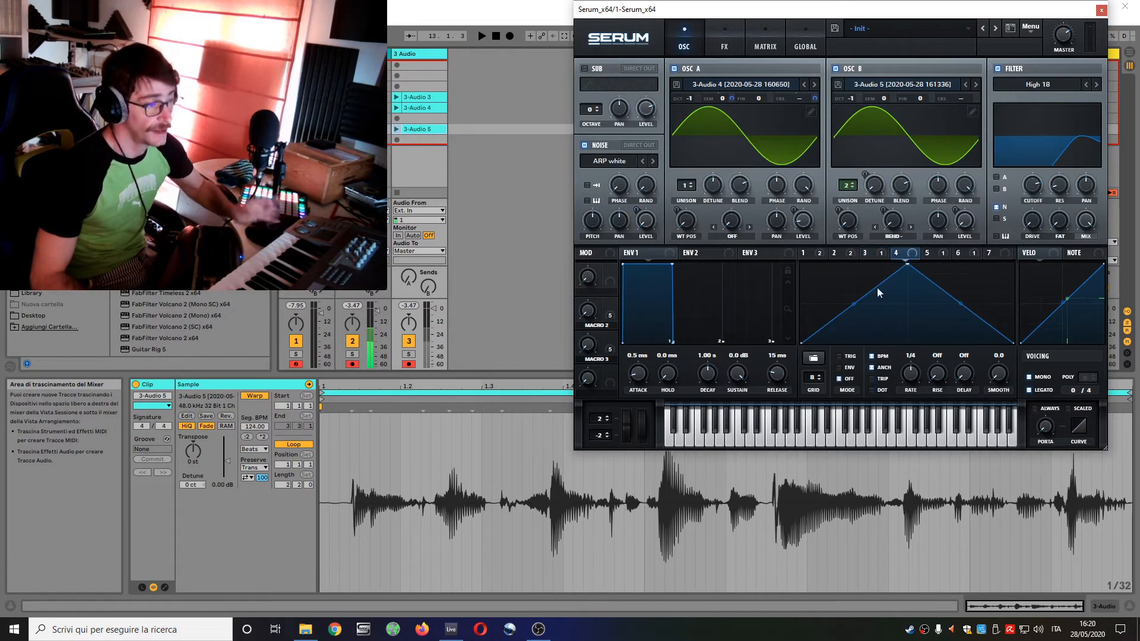
pyautogui.click(813, 357)
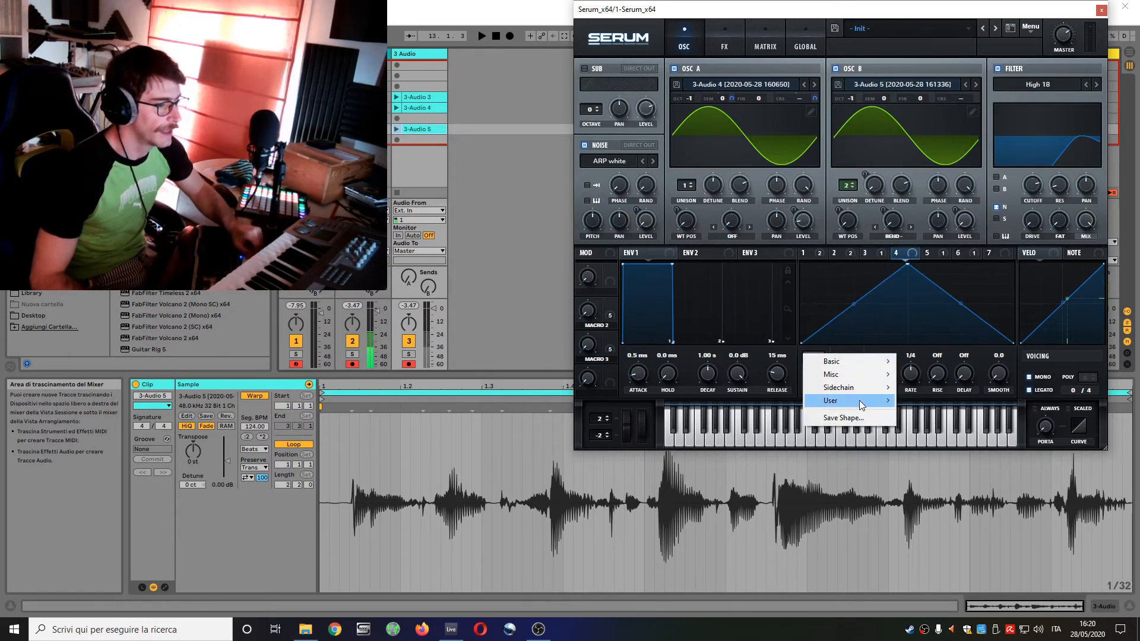
pyautogui.moveTo(864, 400)
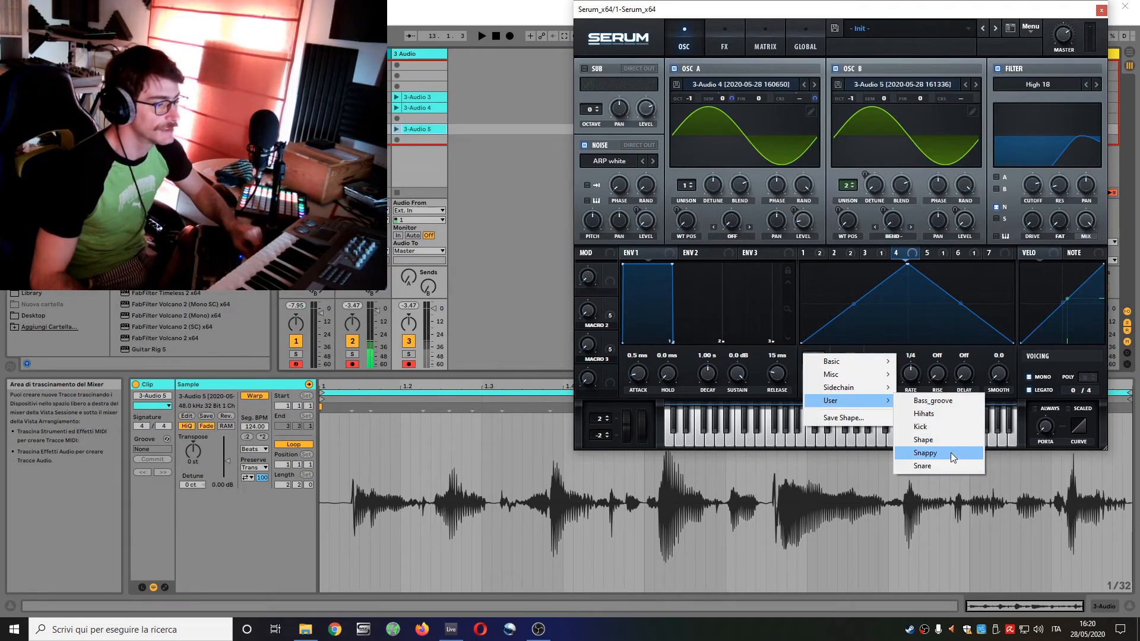
pyautogui.click(940, 468)
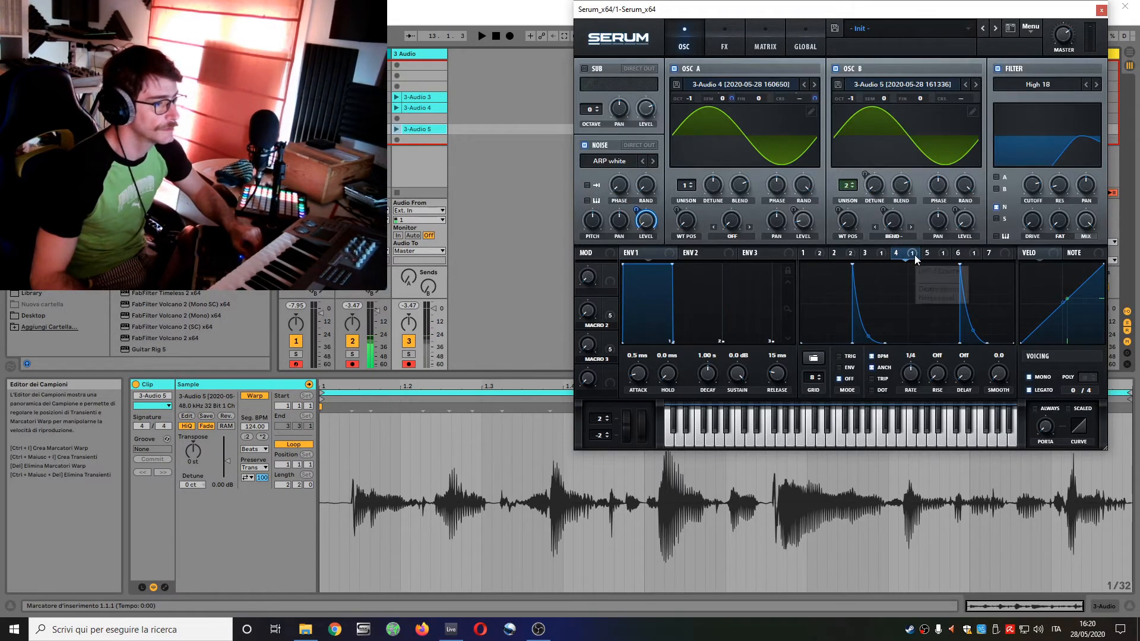
pyautogui.moveTo(915, 257); pyautogui.dragTo(925, 253)
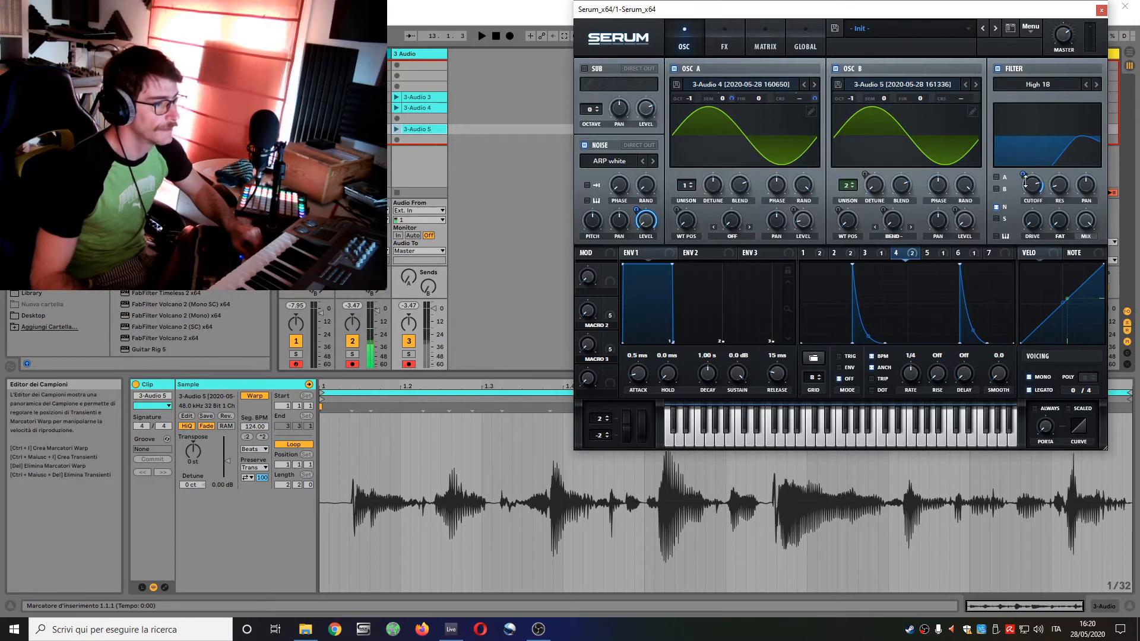
pyautogui.moveTo(1026, 182); pyautogui.dragTo(1027, 184)
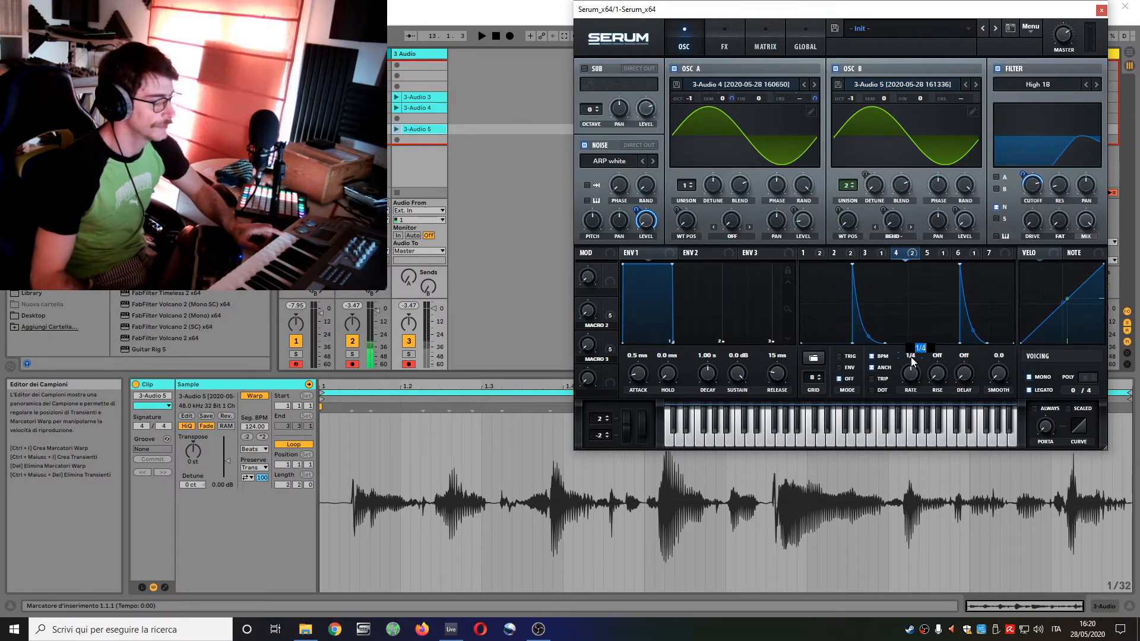
# Step: Set LFO 4's rate to bar and its mode to Trig
pyautogui.moveTo(925, 348); pyautogui.dragTo(925, 349)
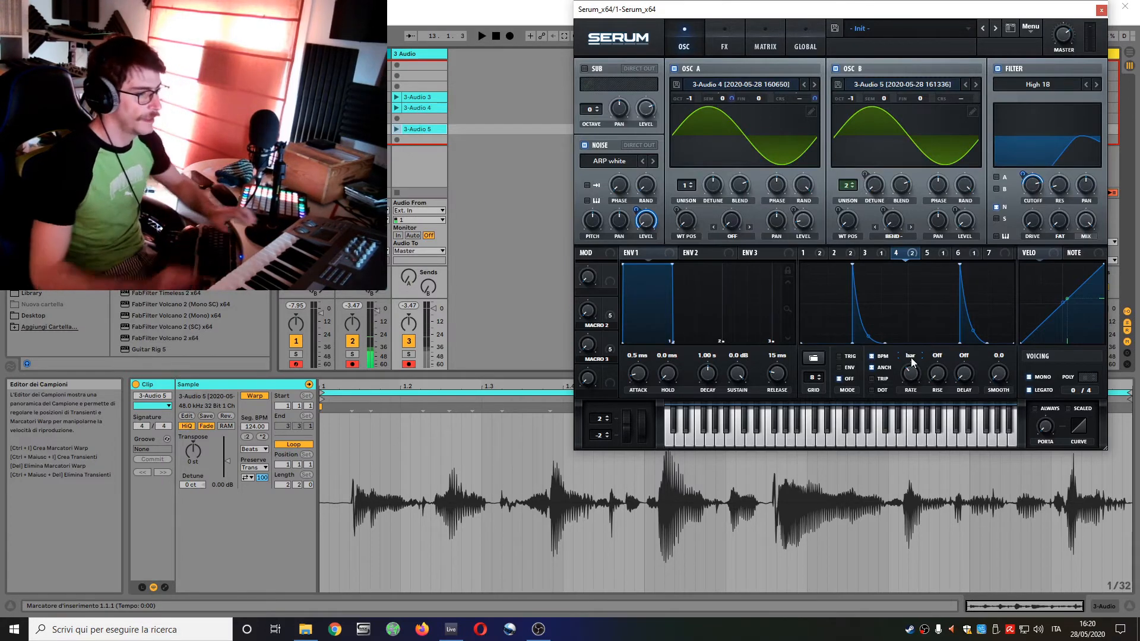
pyautogui.click(839, 356)
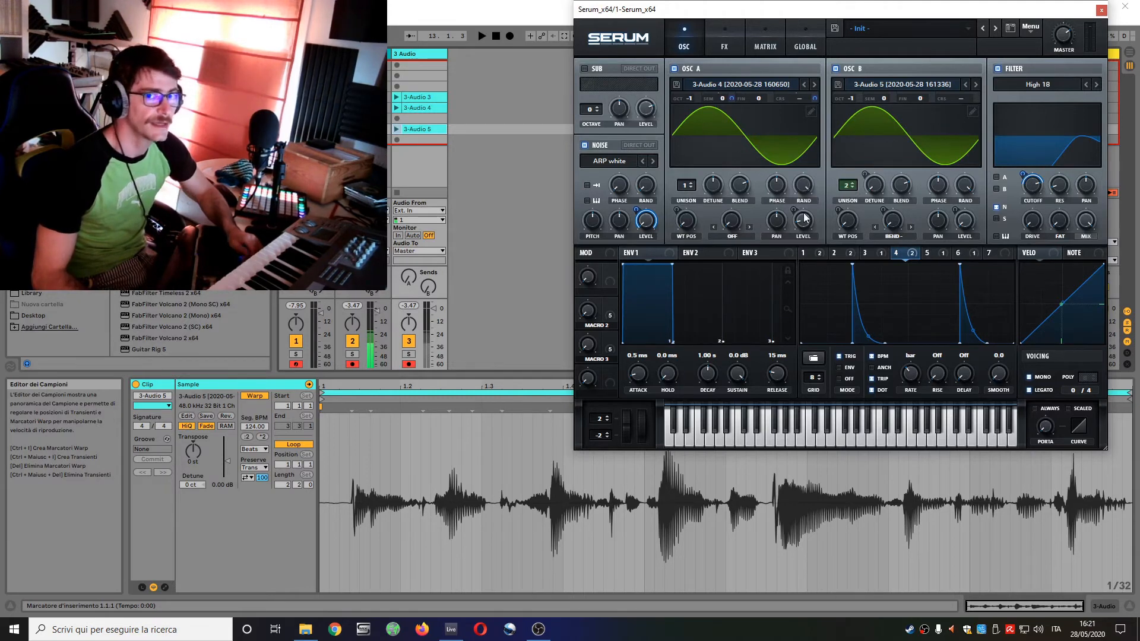
# Step: Set oscillator A's warp mode to FM NoiseOsc and remove all modulators from the noise oscillator's level
pyautogui.moveTo(806, 217)
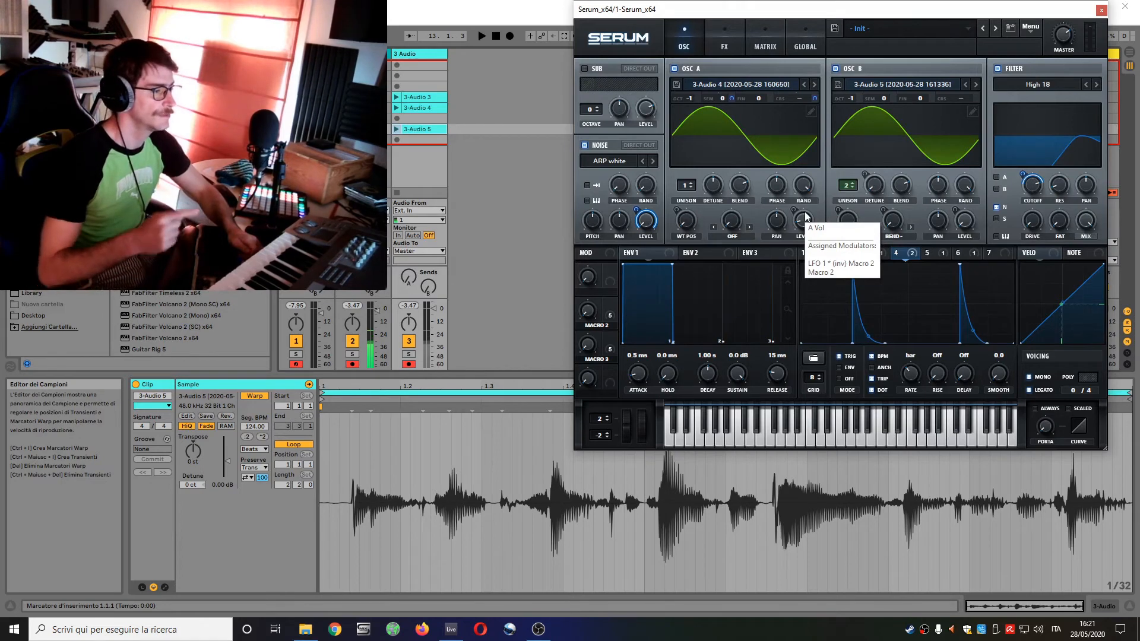
pyautogui.click(734, 236)
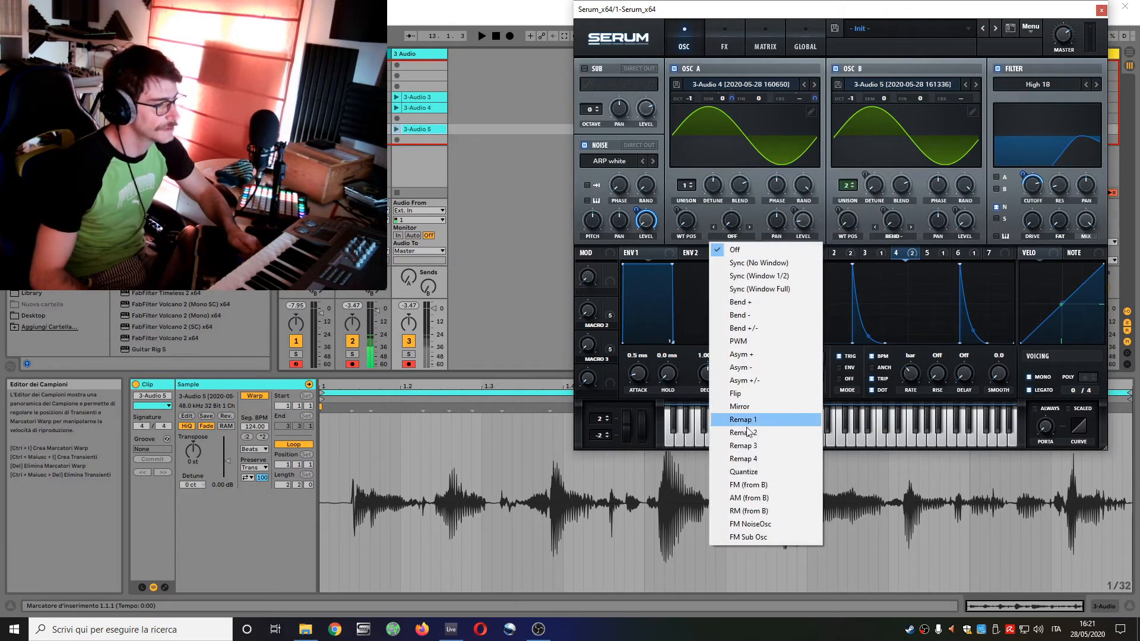
pyautogui.click(750, 524)
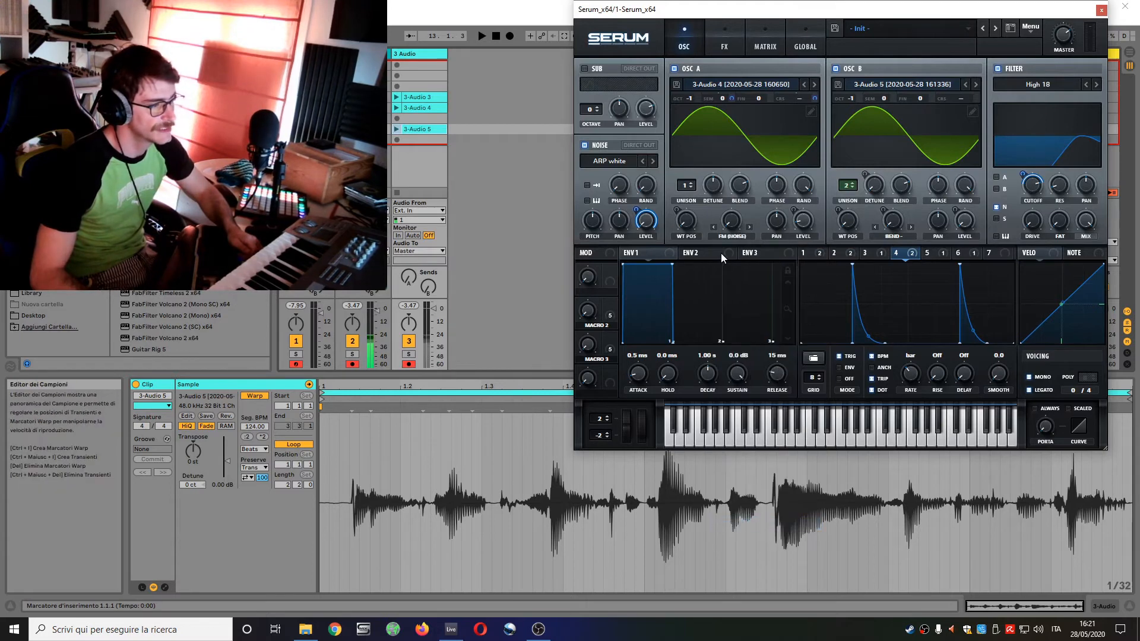
pyautogui.rightClick(645, 223)
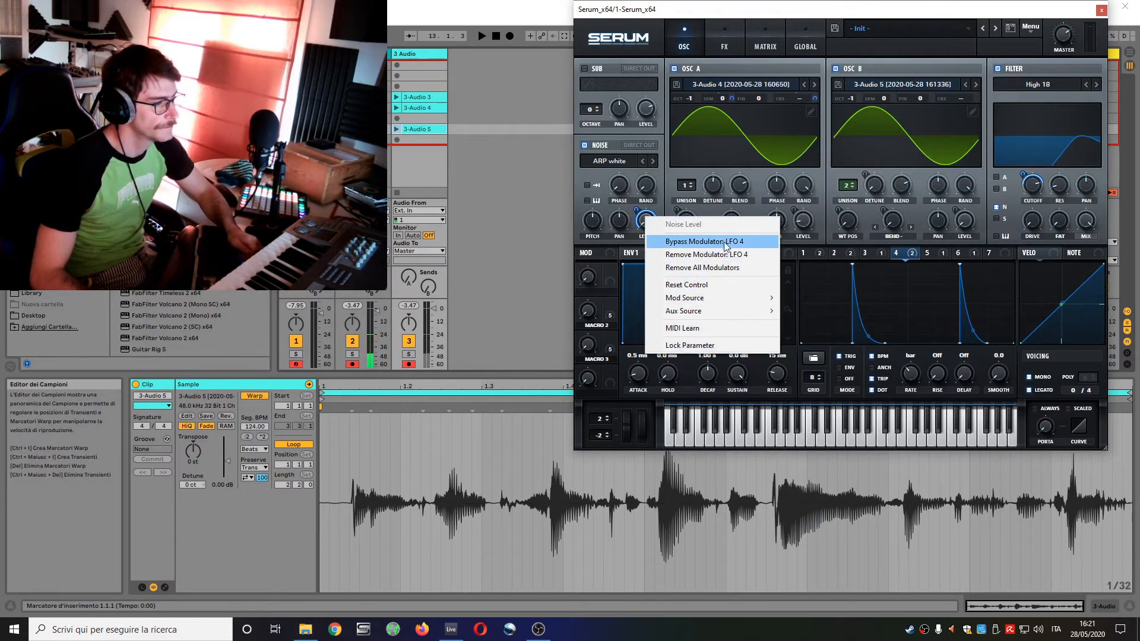
pyautogui.click(706, 269)
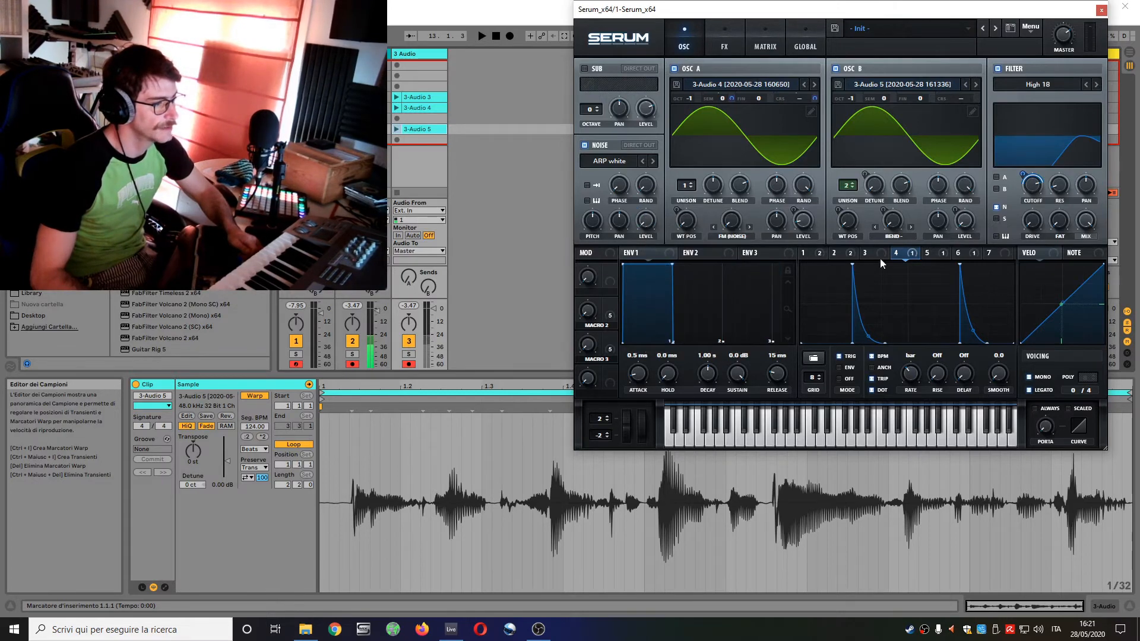
# Step: Try LFO 4 as a modulator of oscillator A's warp amount, and remove all modulators from the warp
pyautogui.moveTo(914, 258)
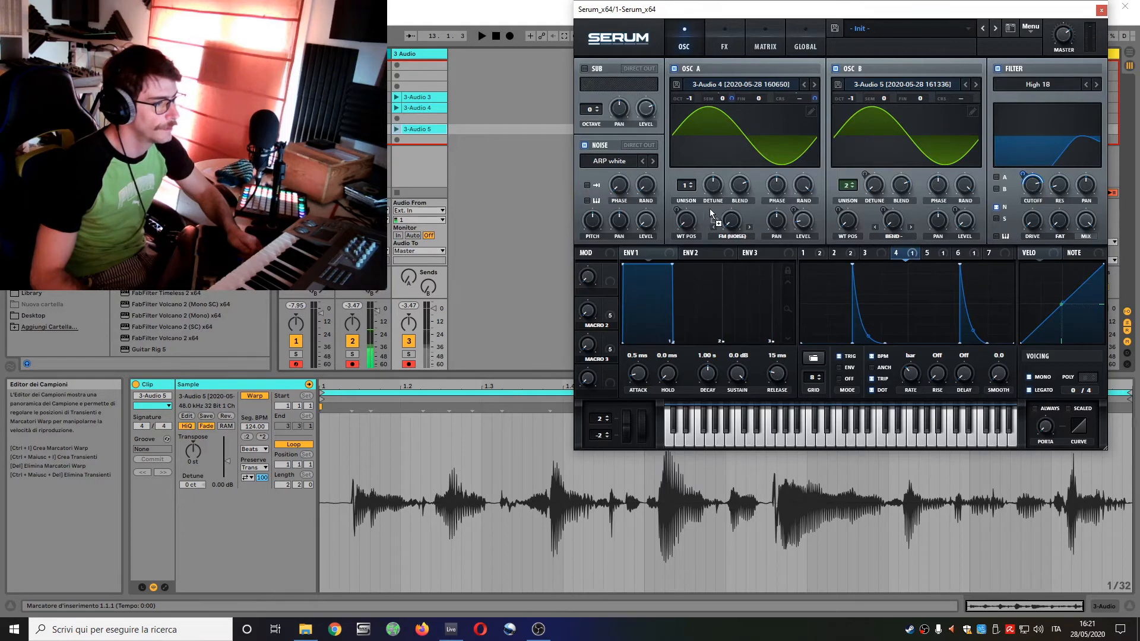
pyautogui.moveTo(735, 220); pyautogui.dragTo(736, 222)
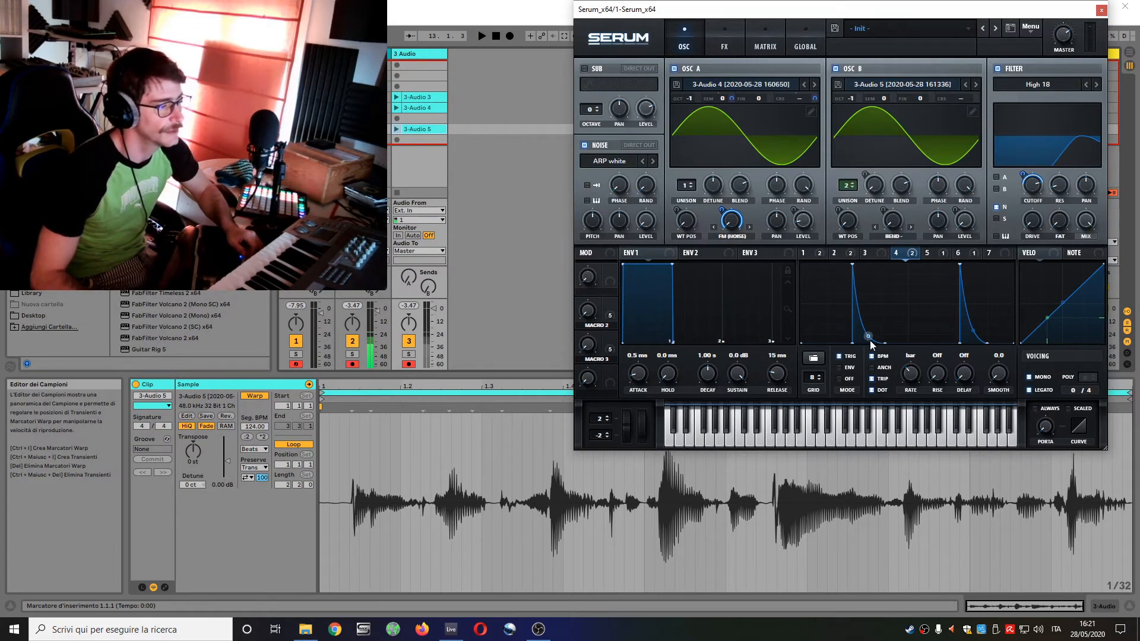
pyautogui.rightClick(735, 228)
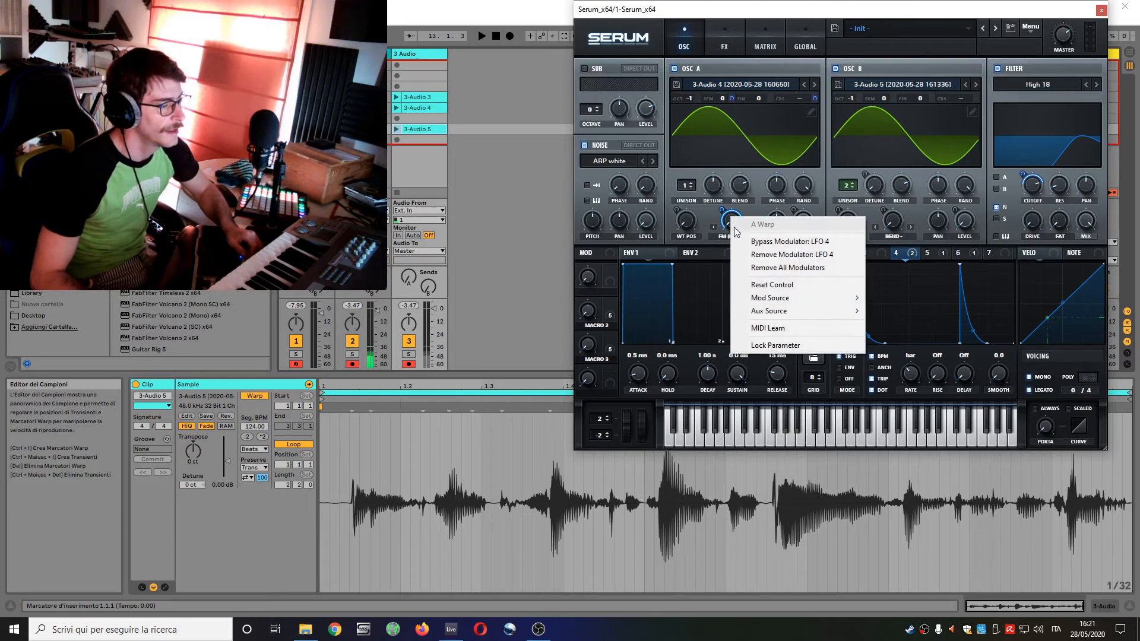
pyautogui.click(790, 268)
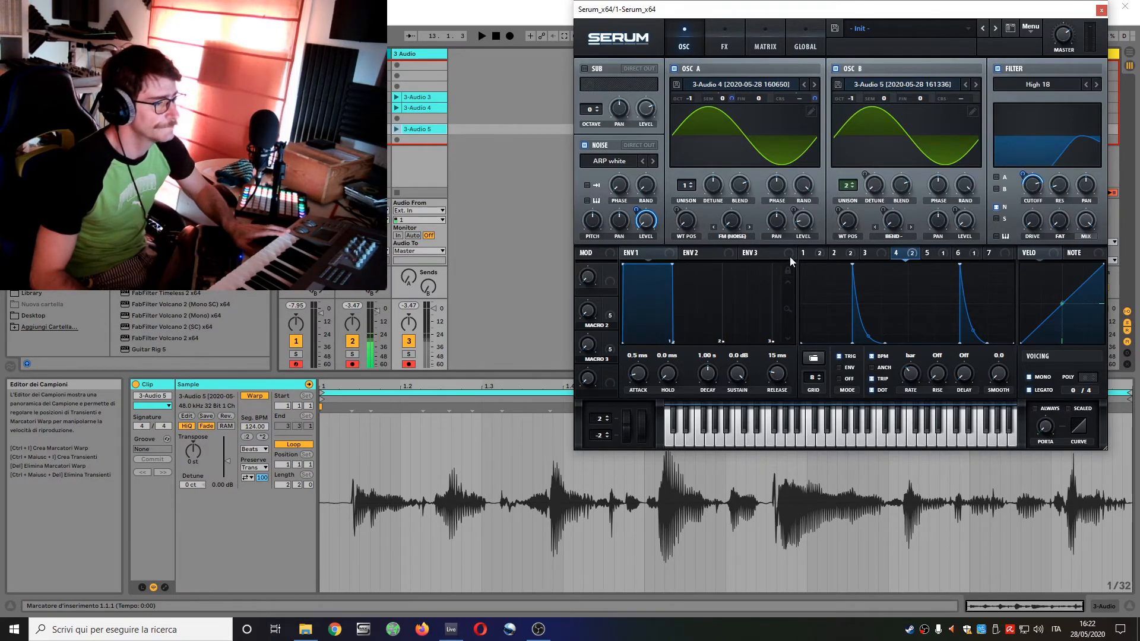
# Step: Assign Macro 1 to the rates of LFO 1 and LFO 2
pyautogui.click(809, 252)
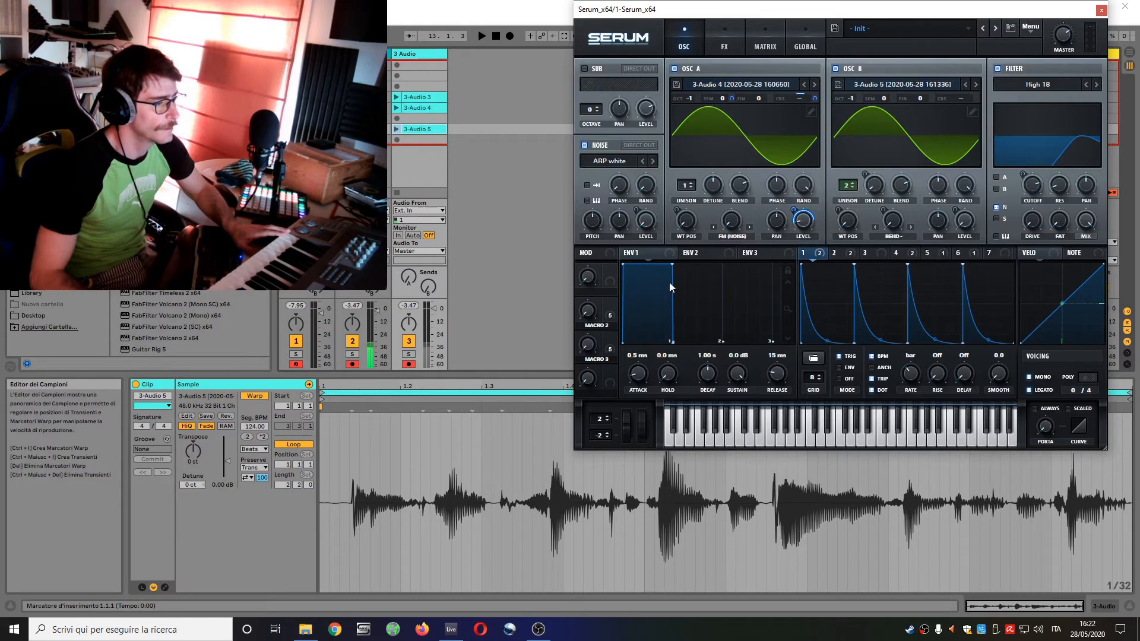
pyautogui.click(610, 282)
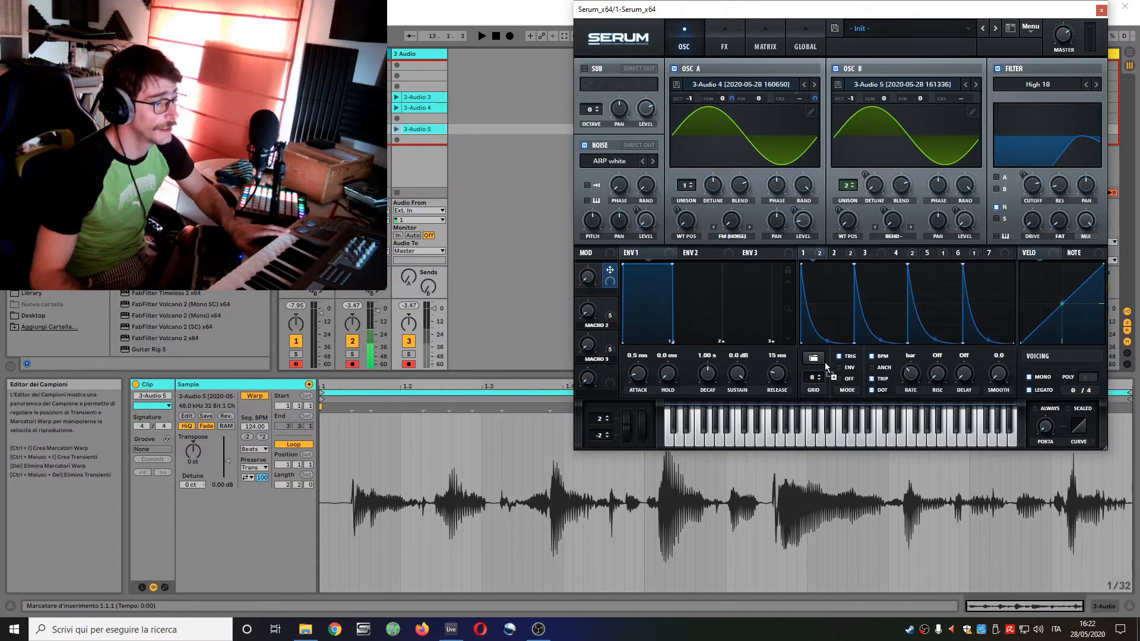
pyautogui.moveTo(825, 363); pyautogui.dragTo(913, 373)
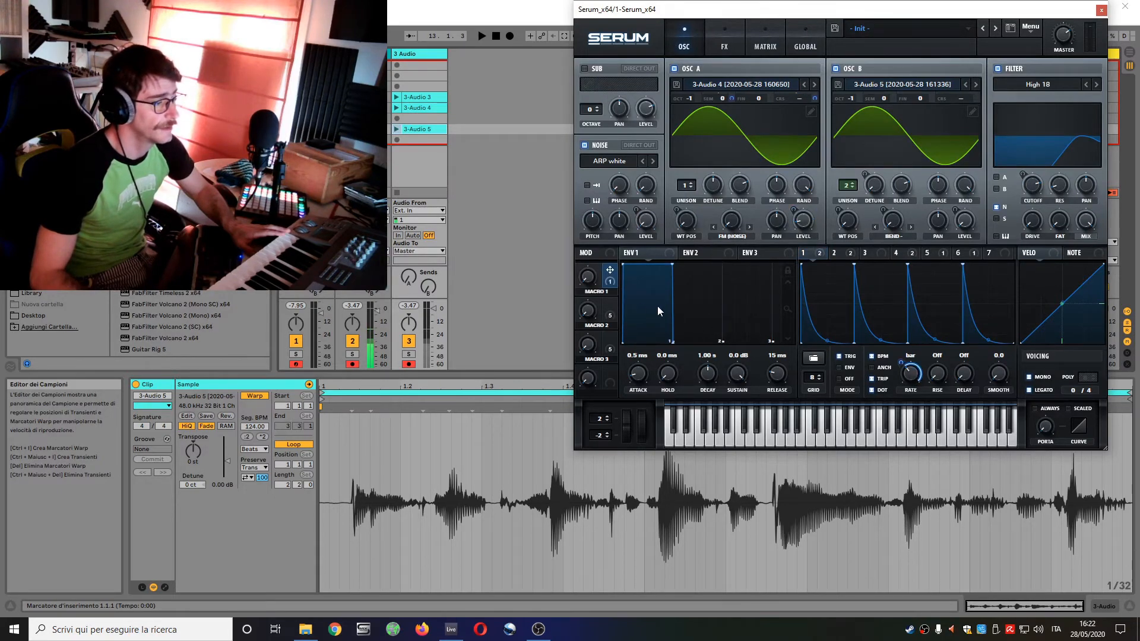
pyautogui.click(849, 253)
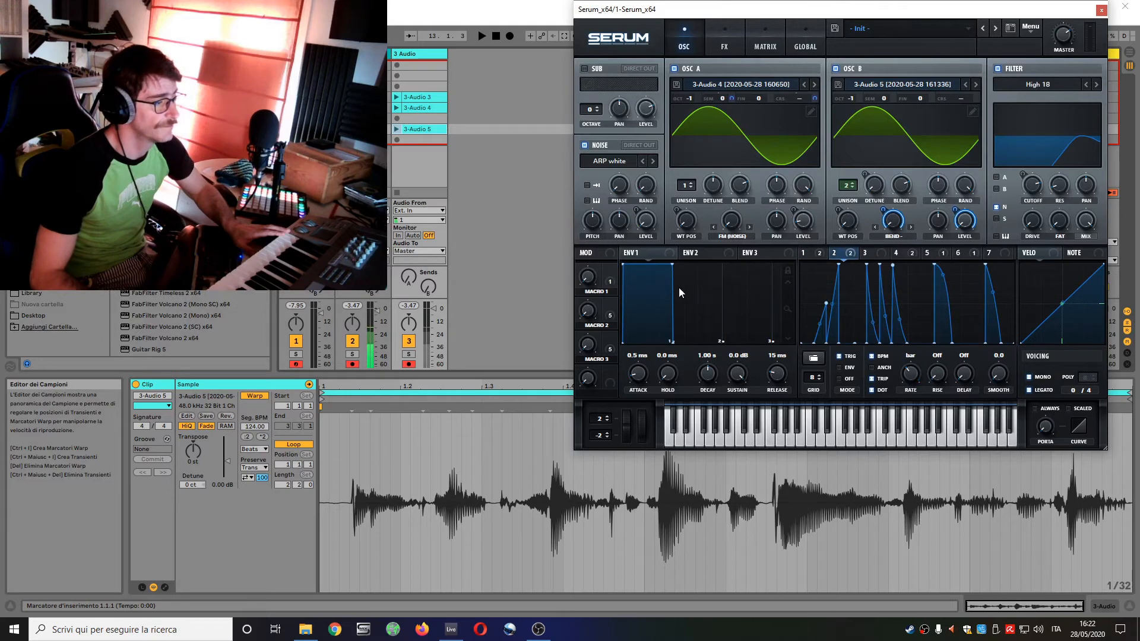
pyautogui.moveTo(609, 276); pyautogui.dragTo(664, 302)
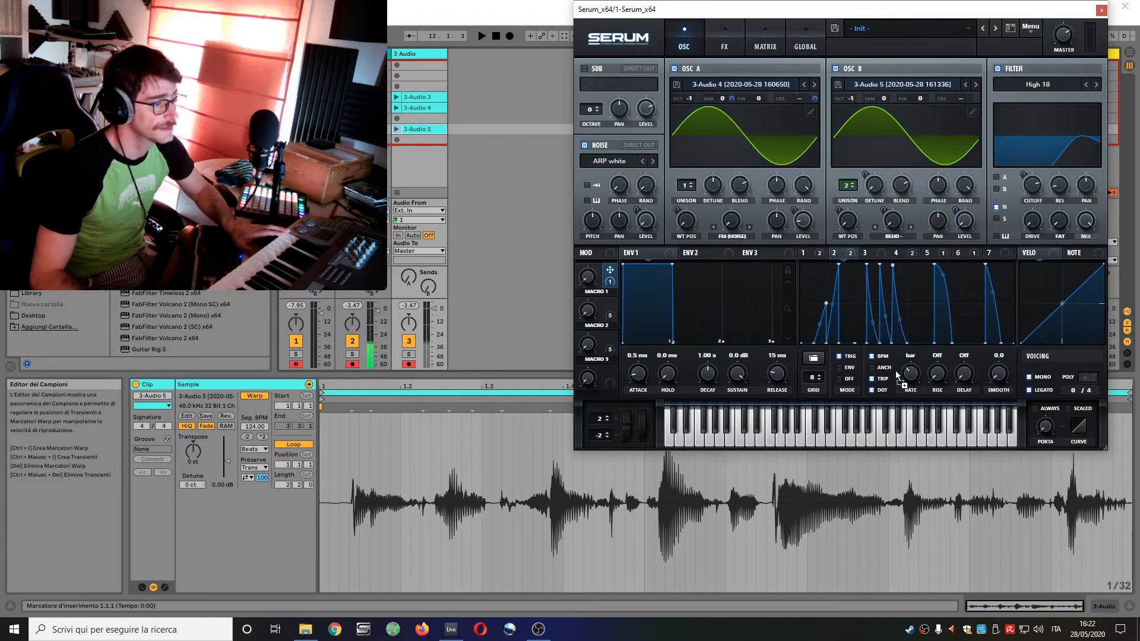
pyautogui.moveTo(896, 375); pyautogui.dragTo(910, 376)
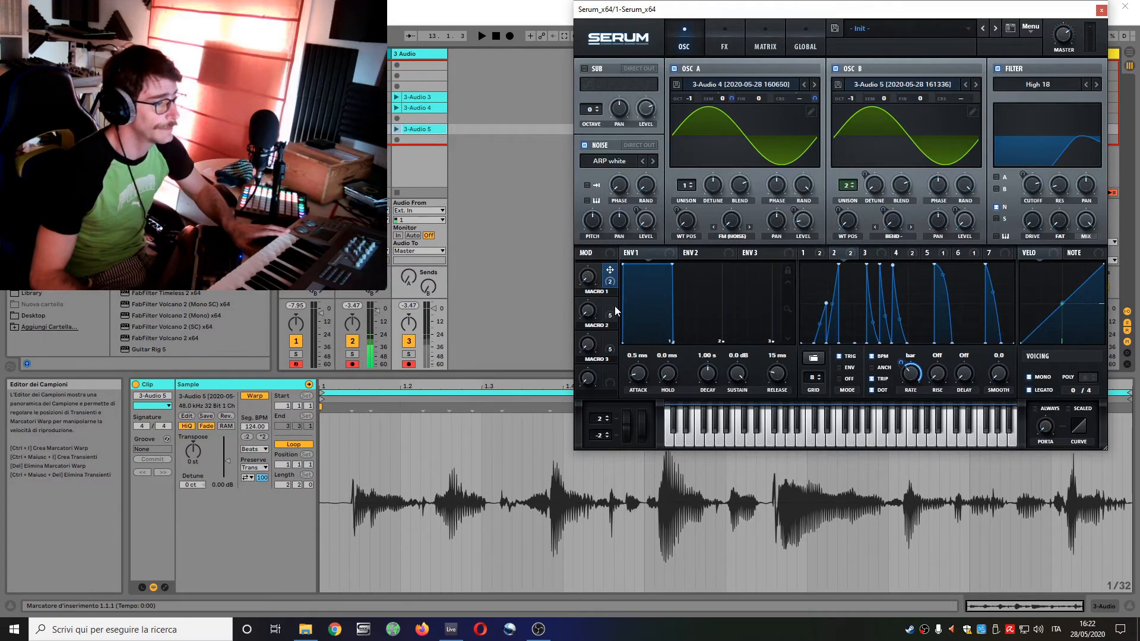
# Step: Assign Macro 1 to the rates of LFO 3 and LFO 4 as well
pyautogui.click(864, 253)
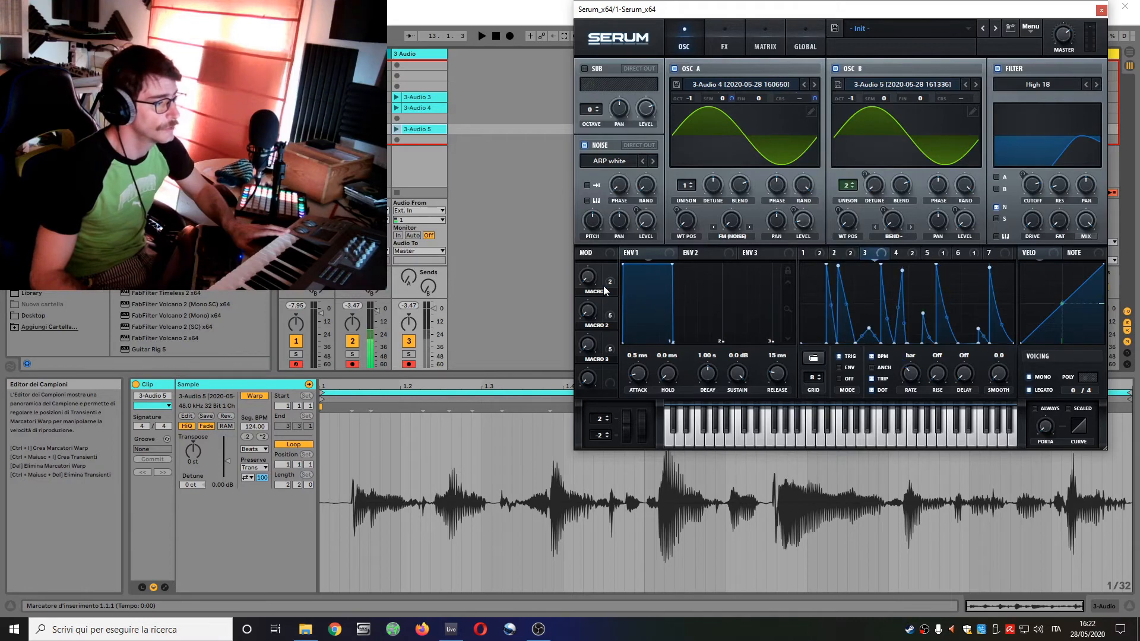
pyautogui.moveTo(636, 287); pyautogui.dragTo(911, 373)
pyautogui.click(898, 255)
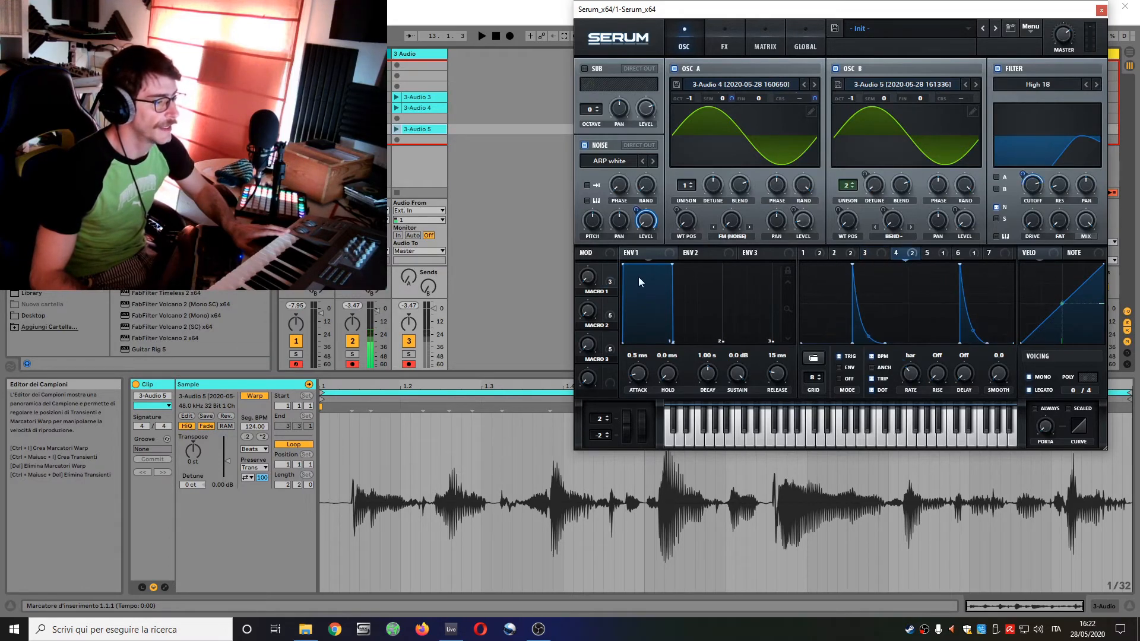
pyautogui.moveTo(613, 280); pyautogui.dragTo(907, 376)
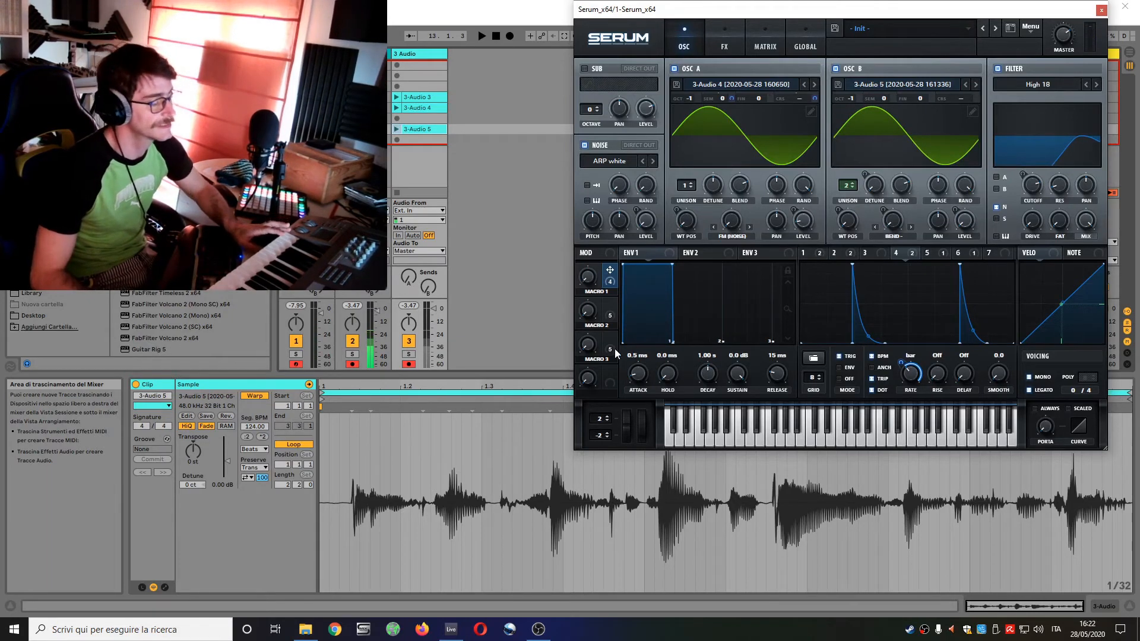
# Step: Enable the Filter effect in the effects rack
pyautogui.moveTo(616, 353)
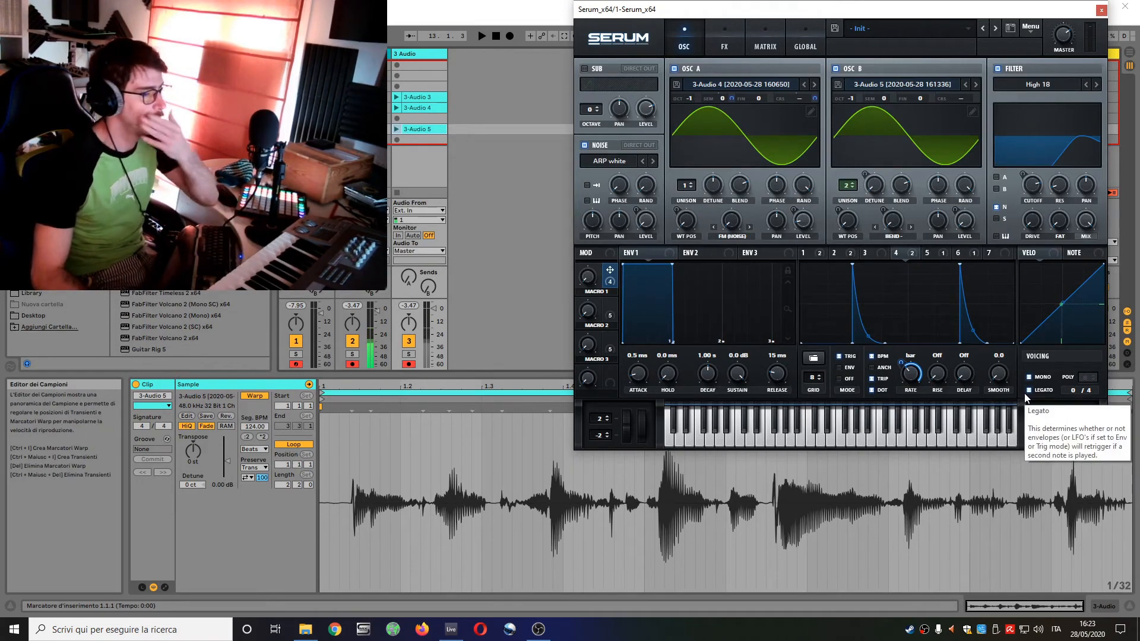
pyautogui.click(724, 41)
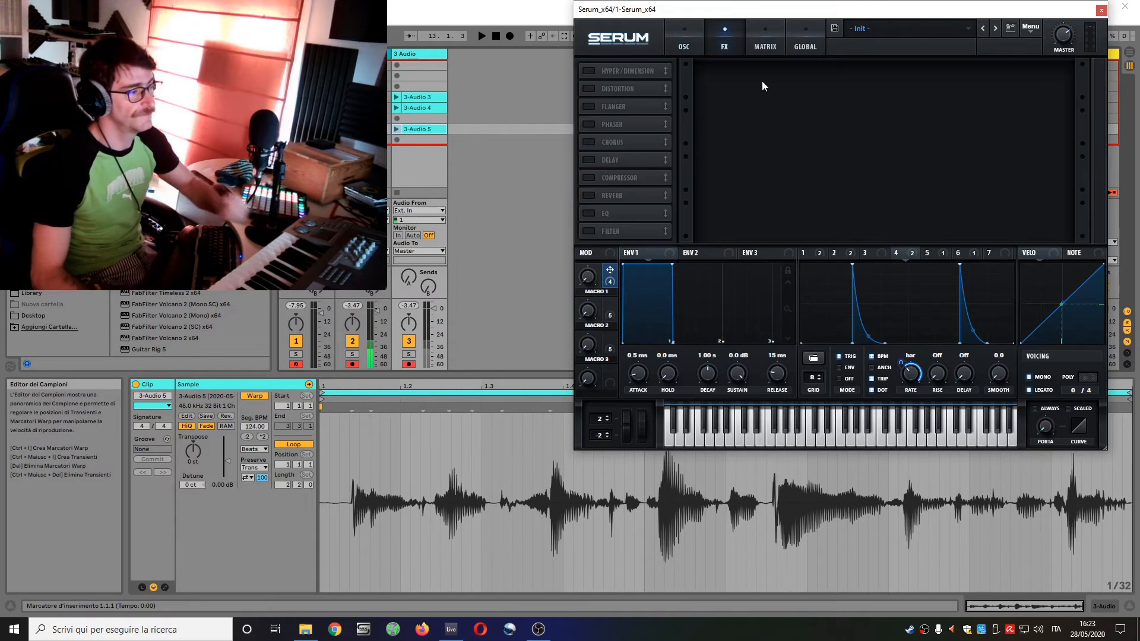
pyautogui.click(589, 231)
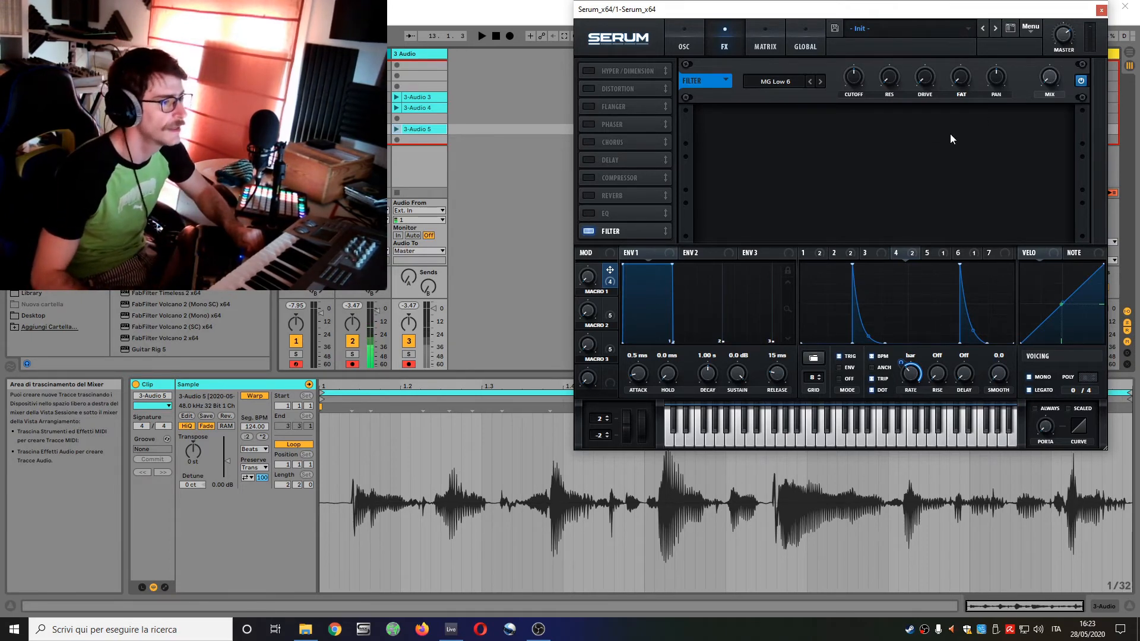
pyautogui.click(686, 53)
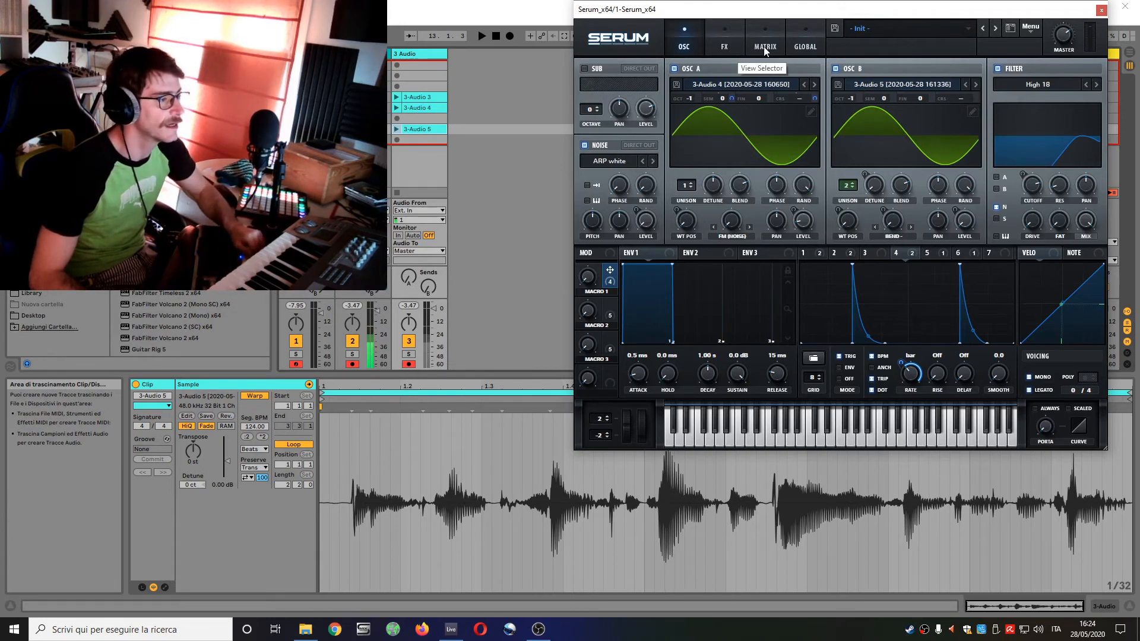
pyautogui.click(735, 44)
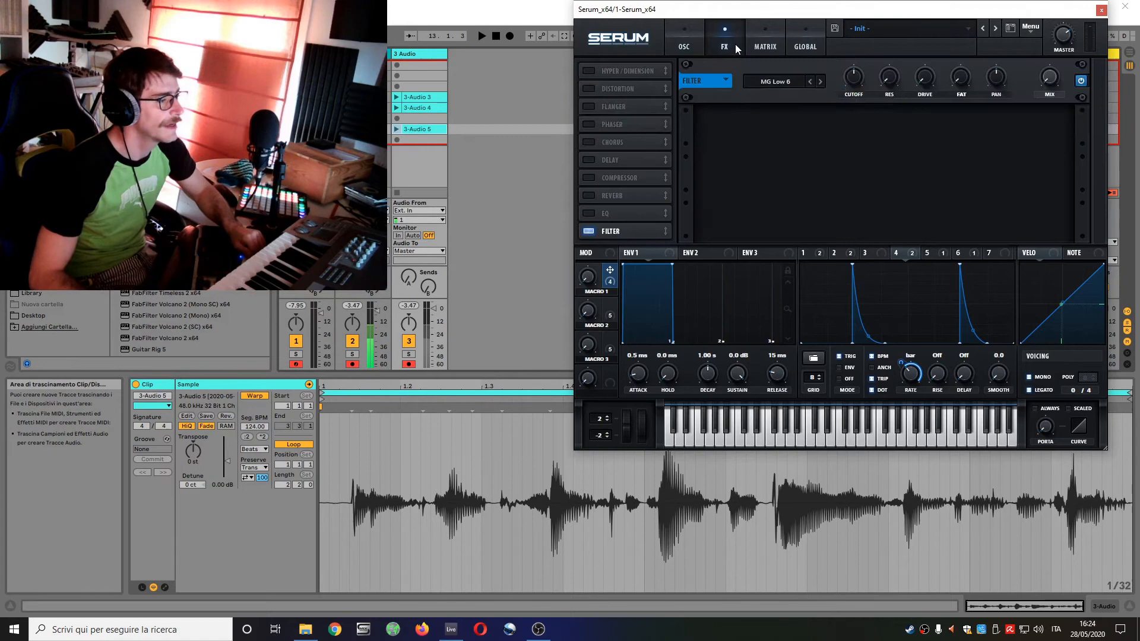
# Step: Set the effects filter type to Cmb L6- and assign Mod Wheel as the modulation source of its mix
pyautogui.click(767, 82)
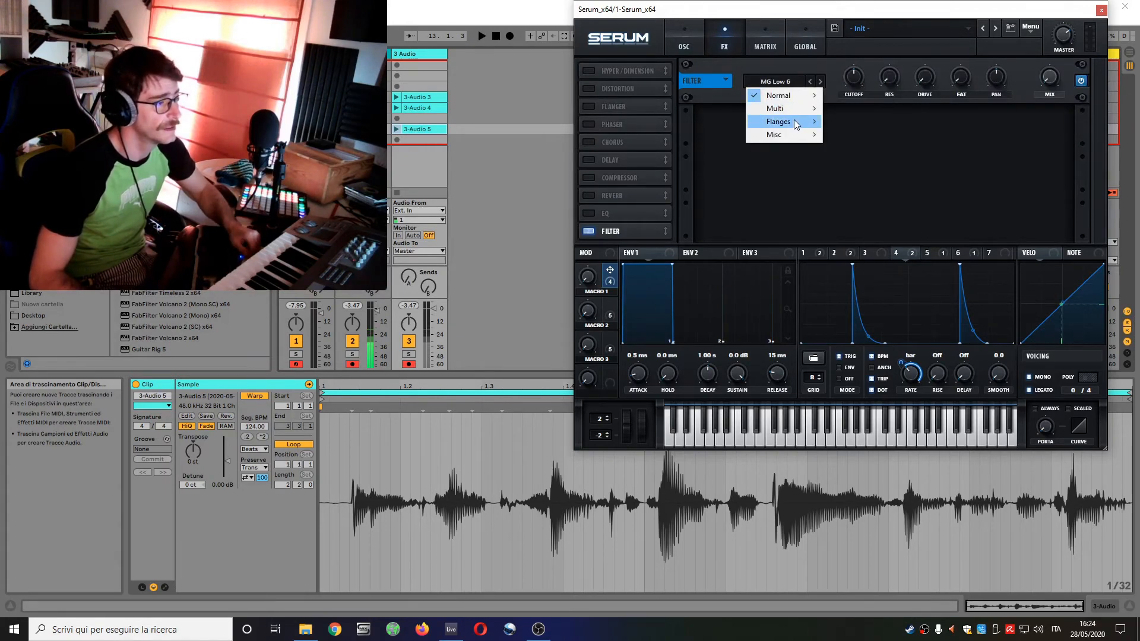
pyautogui.moveTo(798, 123)
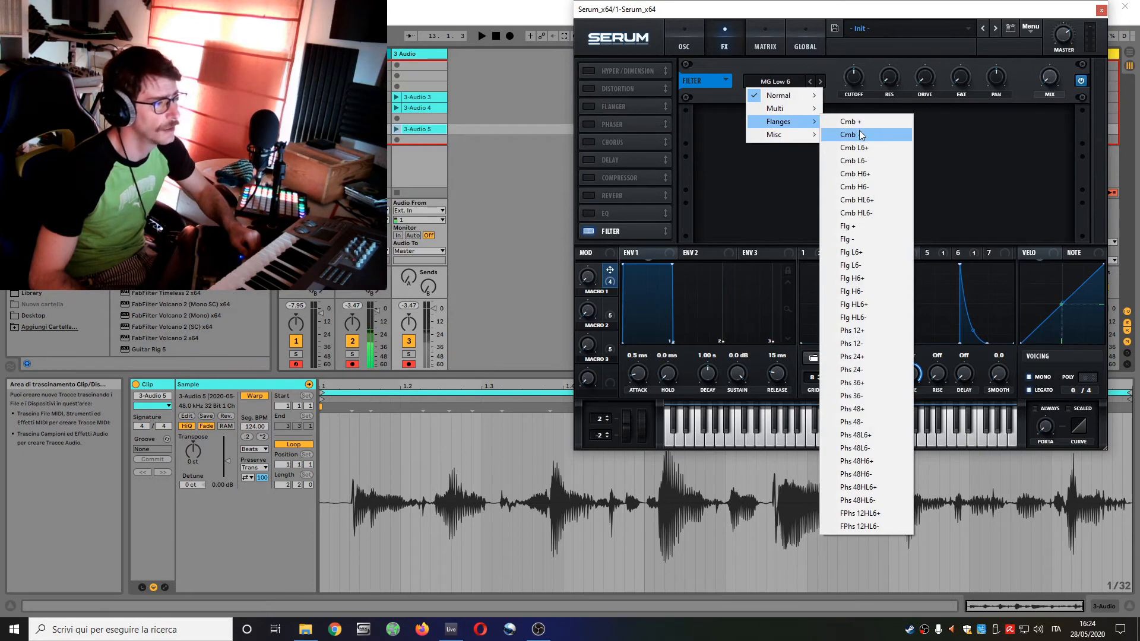
pyautogui.click(857, 160)
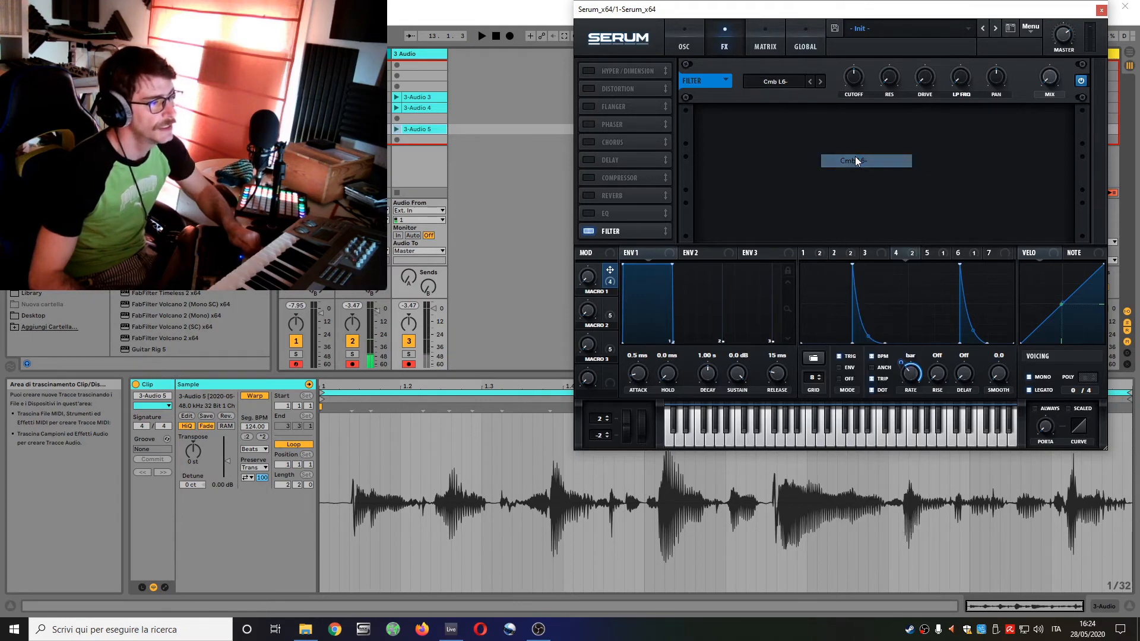
pyautogui.rightClick(1049, 79)
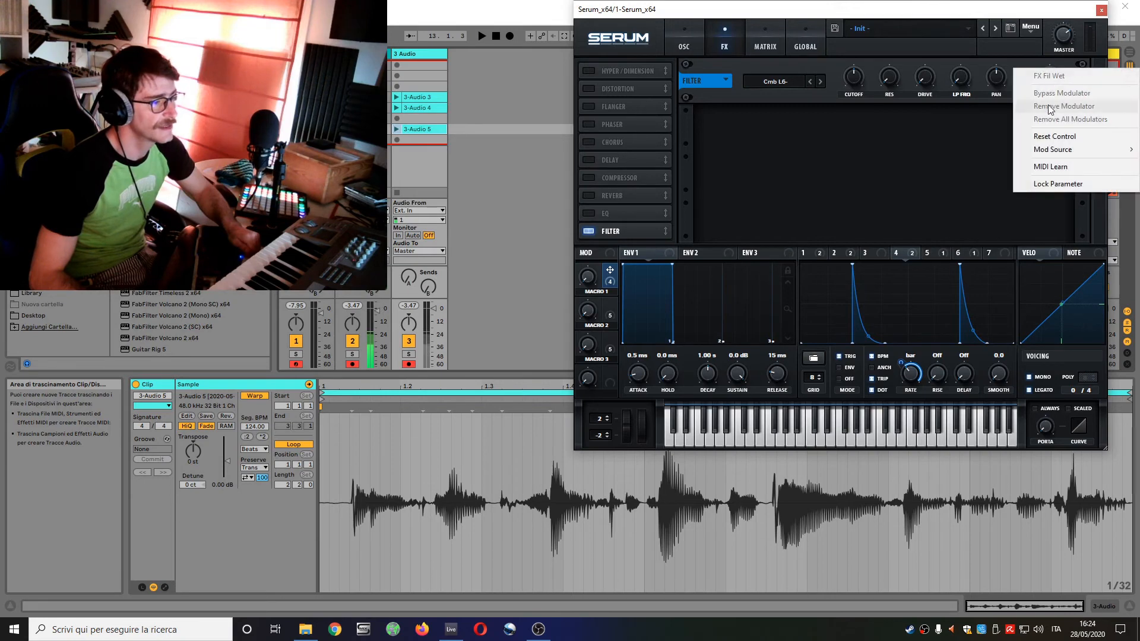
pyautogui.moveTo(1027, 152)
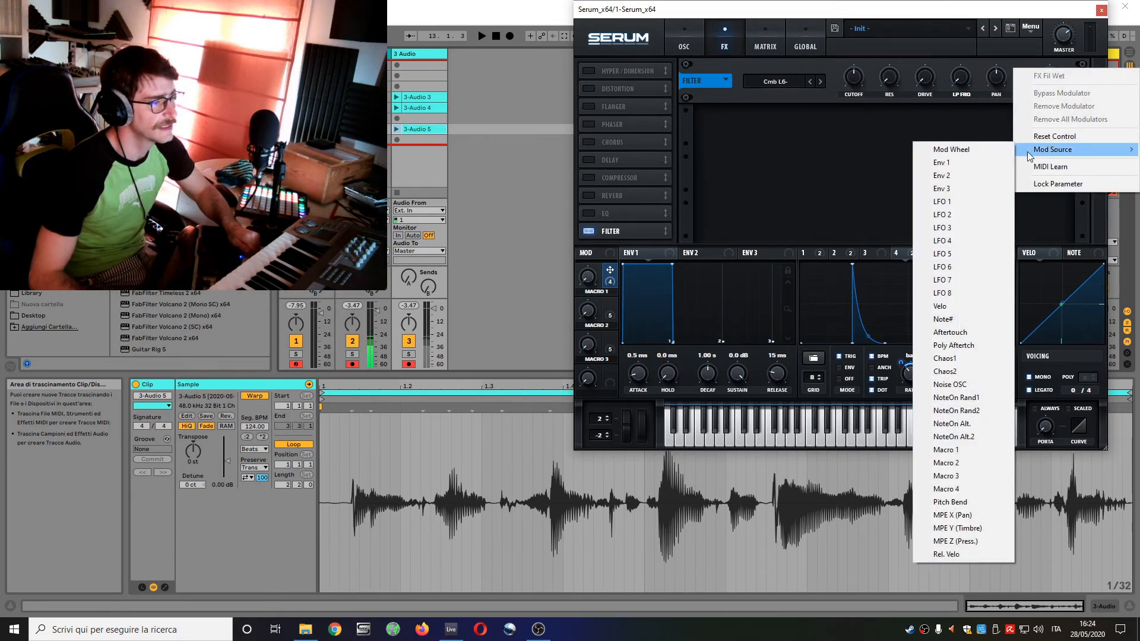
pyautogui.click(968, 149)
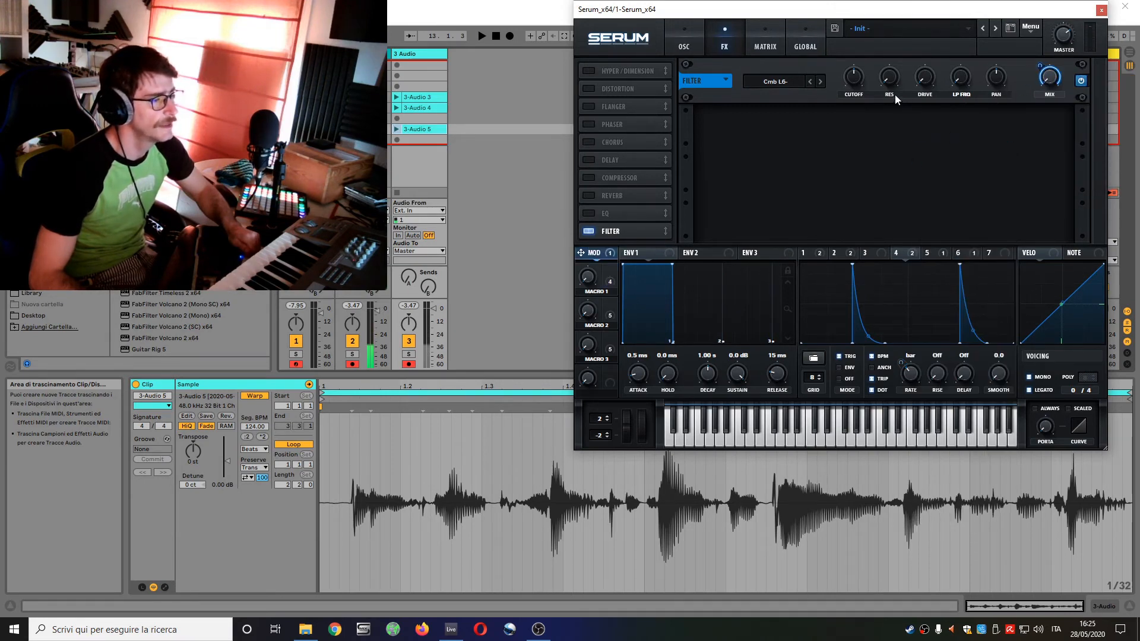
# Step: Adjust the effects filter's resonance and set its cutoff to 220
pyautogui.moveTo(889, 79)
pyautogui.mouseDown()
pyautogui.moveTo(883, 38)
pyautogui.moveTo(885, 84)
pyautogui.mouseUp()
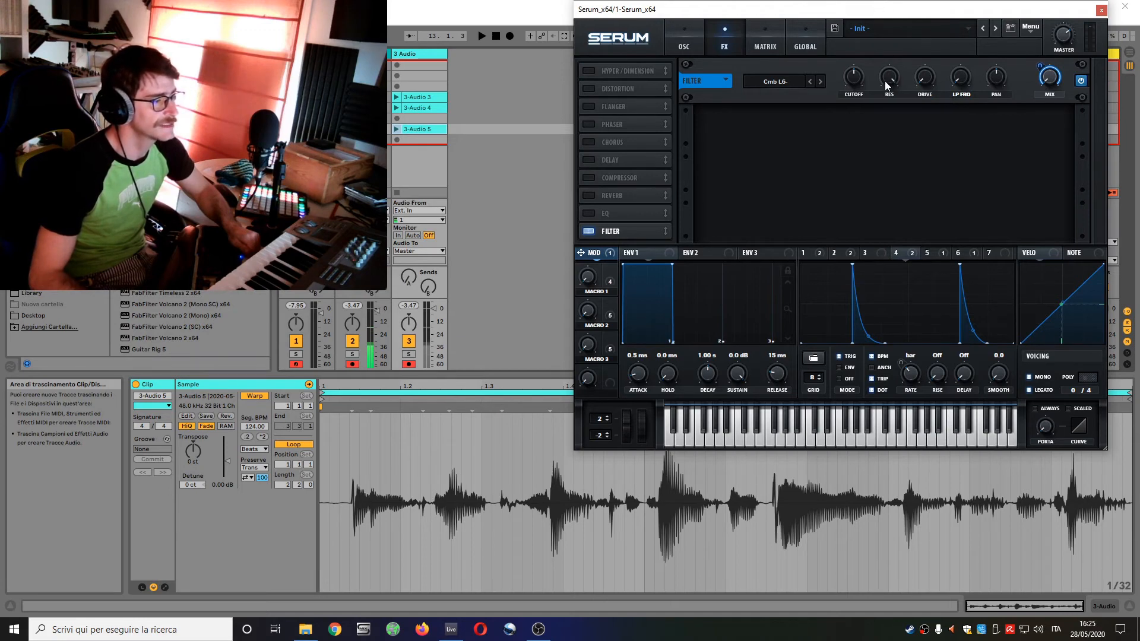
pyautogui.click(855, 79)
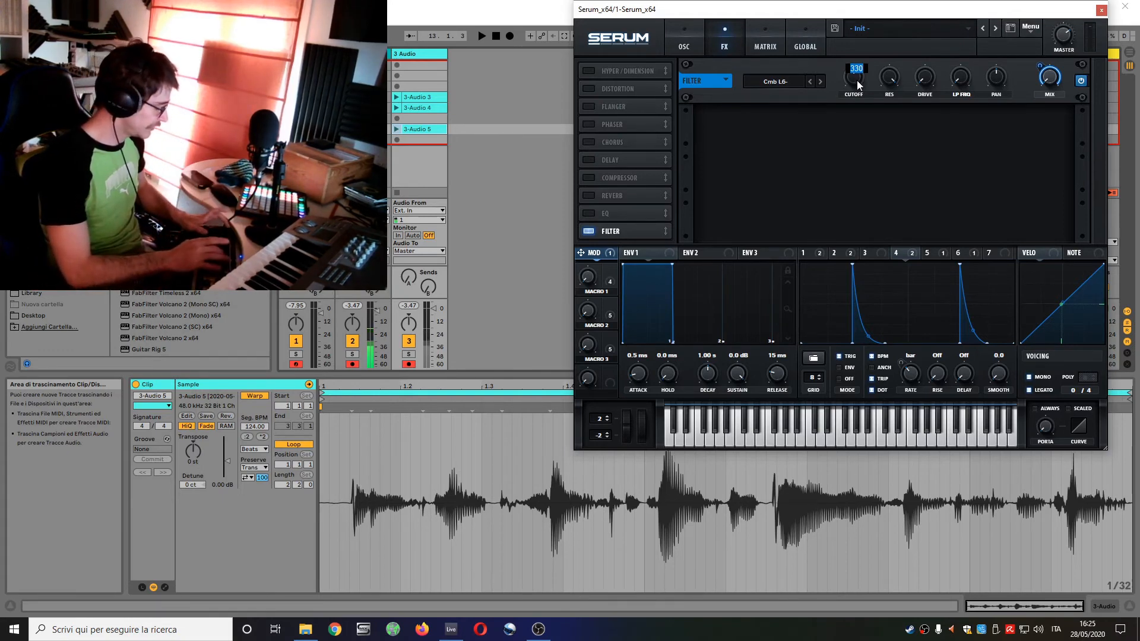
pyautogui.write('220')
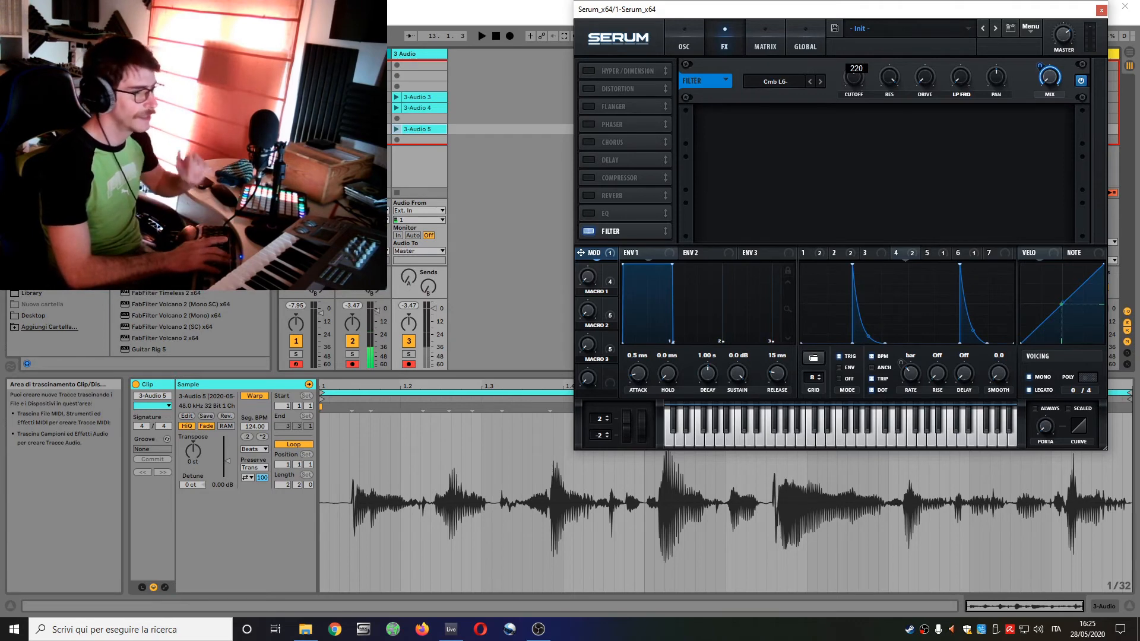
pyautogui.press('Return')
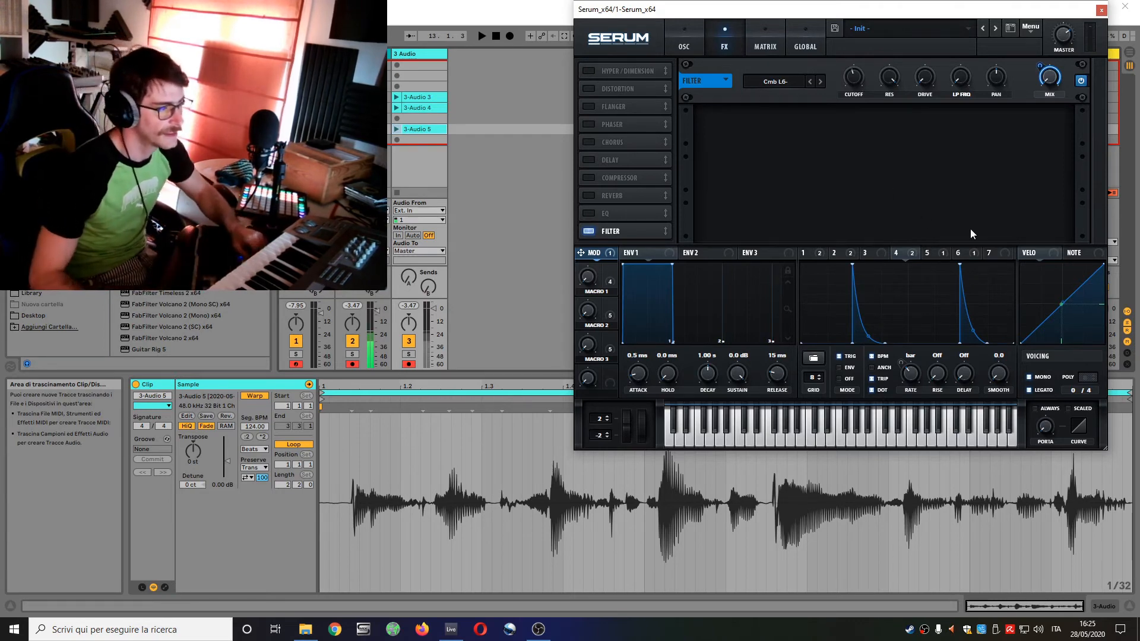
# Step: Flatten the triangle shape of LFO 7 to zero and set its rate to 2 bar
pyautogui.click(967, 251)
pyautogui.click(1004, 257)
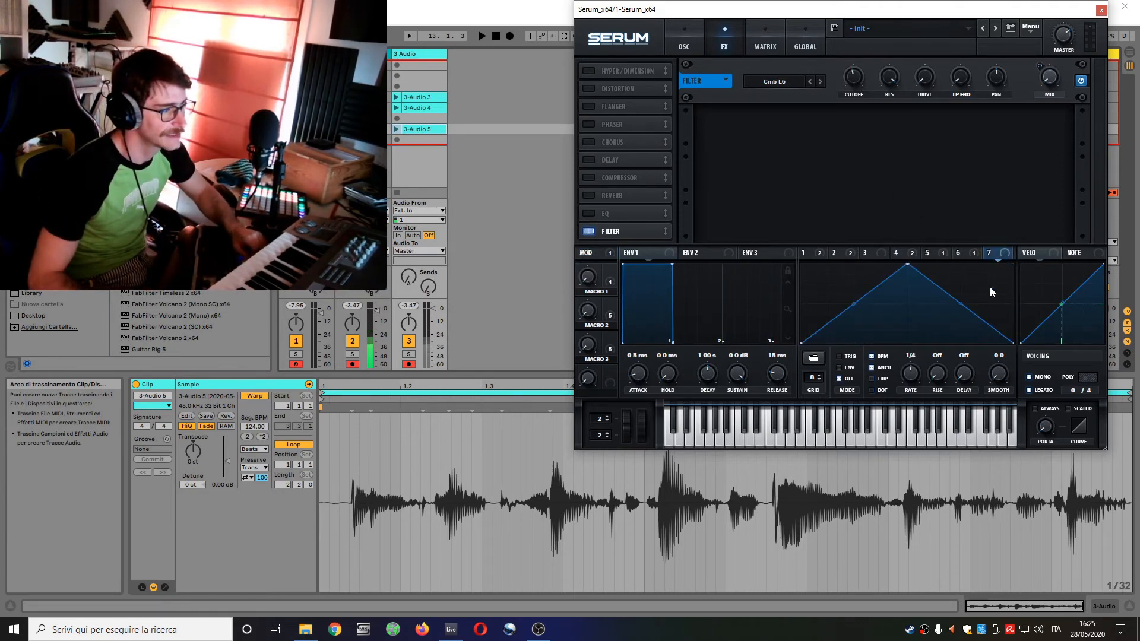
pyautogui.moveTo(909, 266); pyautogui.dragTo(914, 378)
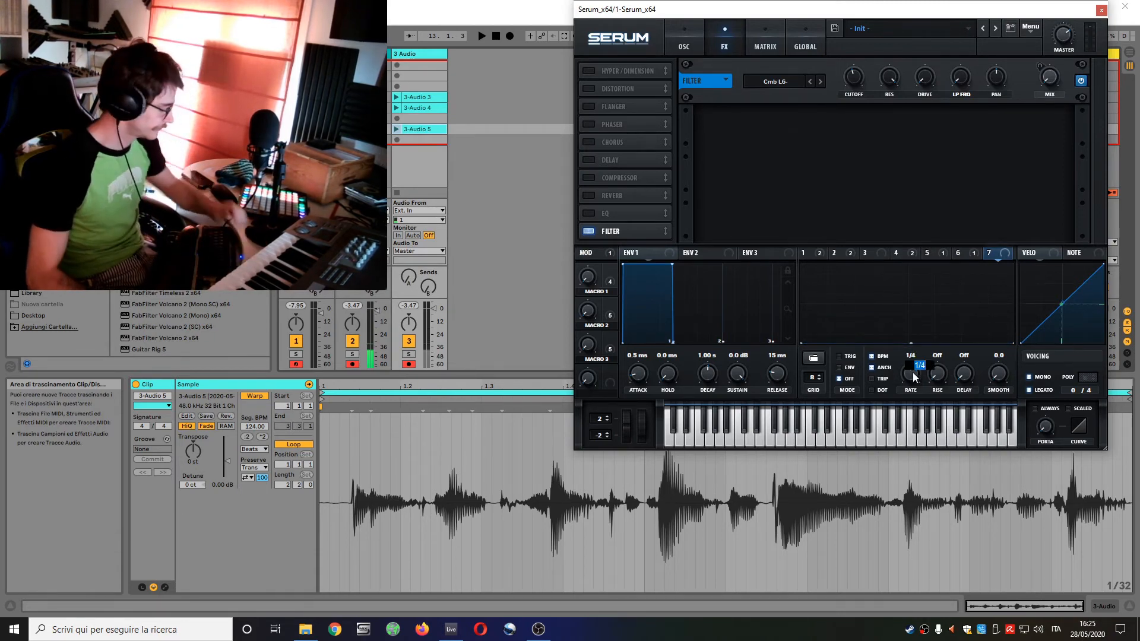
pyautogui.write('2bar')
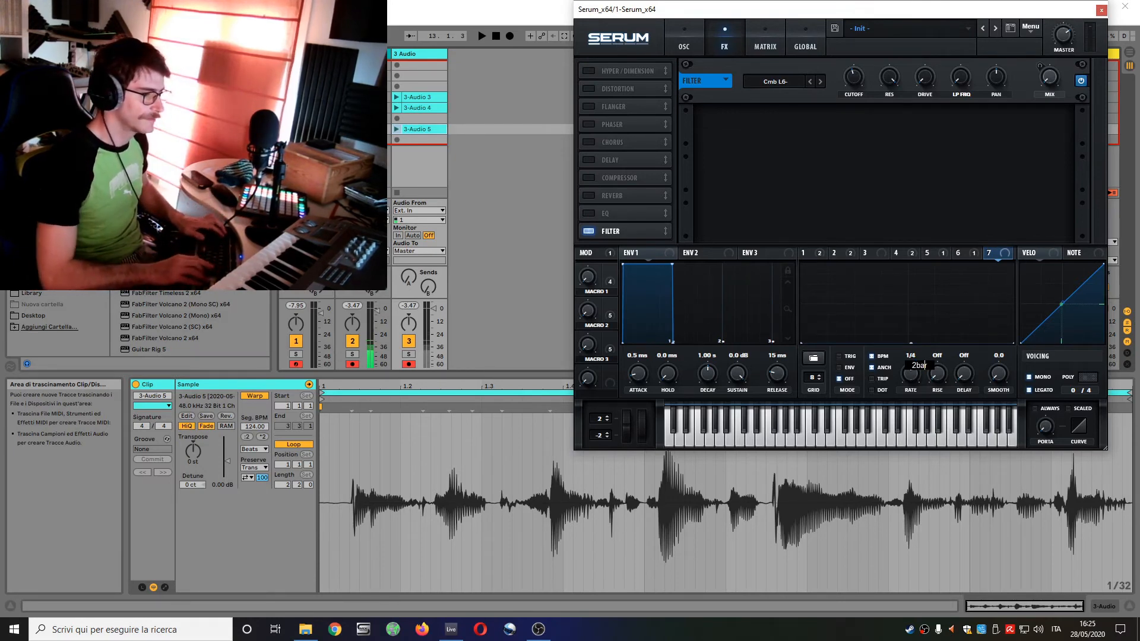
pyautogui.press('Left')
pyautogui.press('Left')
pyautogui.press('Left')
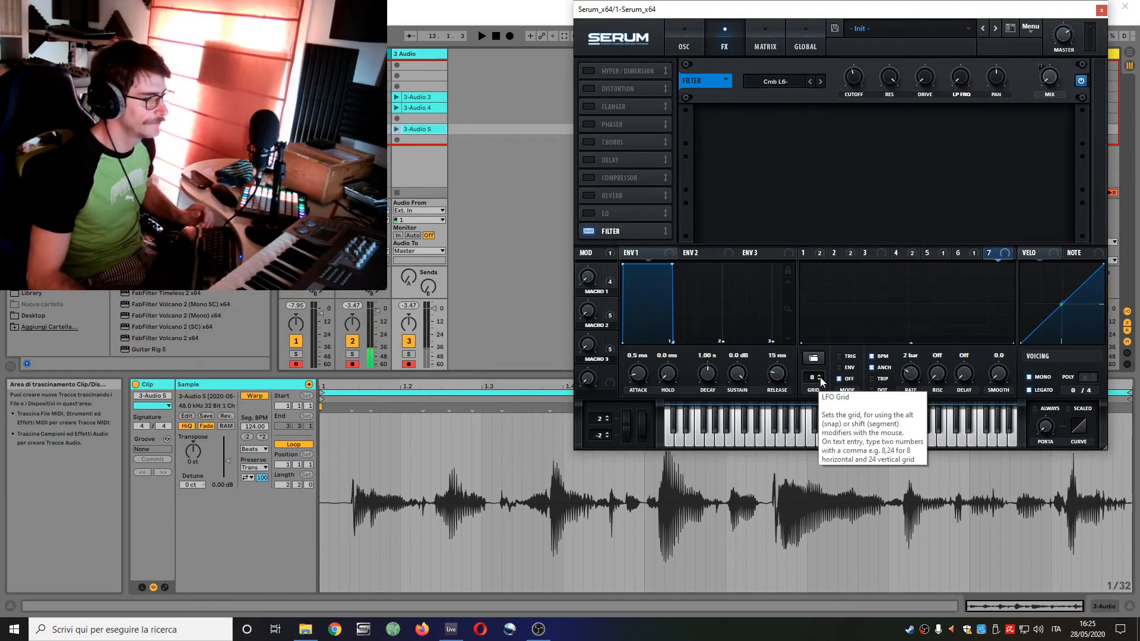
# Step: Set the LFO grid to 12 and draw six steps of varying height in every other grid cell of LFO 7
pyautogui.moveTo(820, 380); pyautogui.dragTo(821, 377)
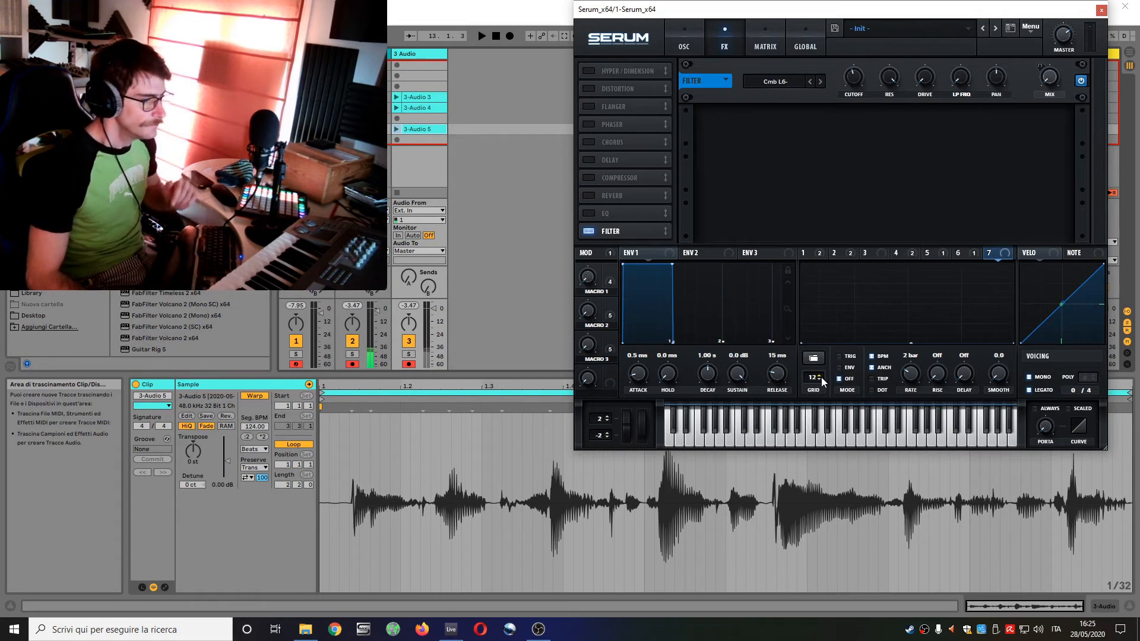
pyautogui.keyDown('shift'); pyautogui.click(814, 311); pyautogui.keyUp('shift')
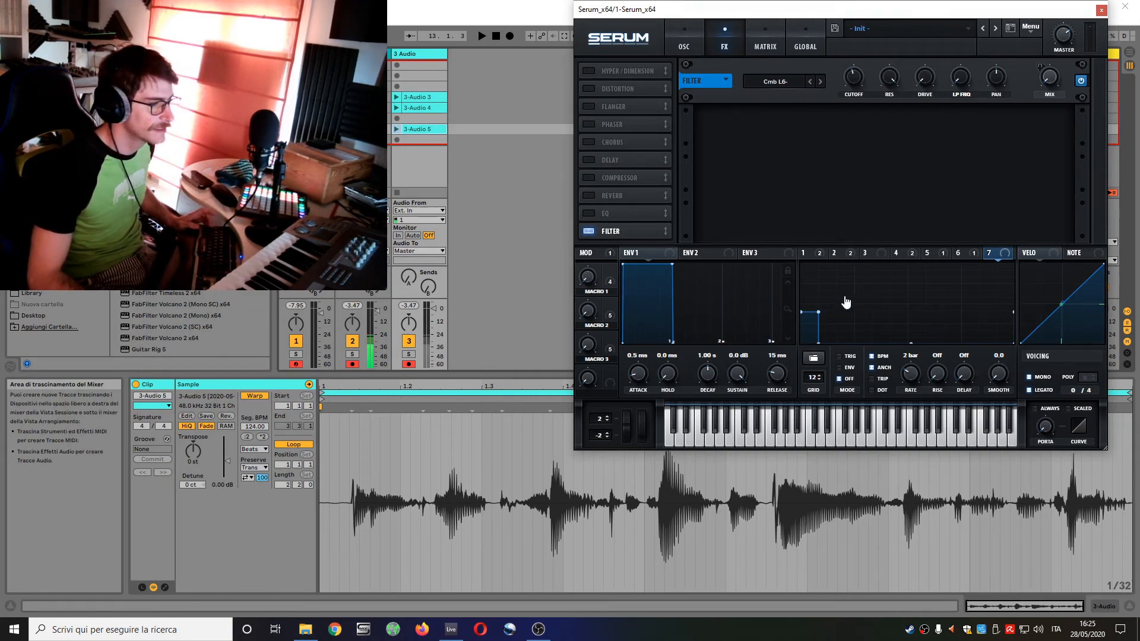
pyautogui.keyDown('shift'); pyautogui.click(846, 297); pyautogui.keyUp('shift')
pyautogui.keyDown('shift'); pyautogui.click(885, 309); pyautogui.keyUp('shift')
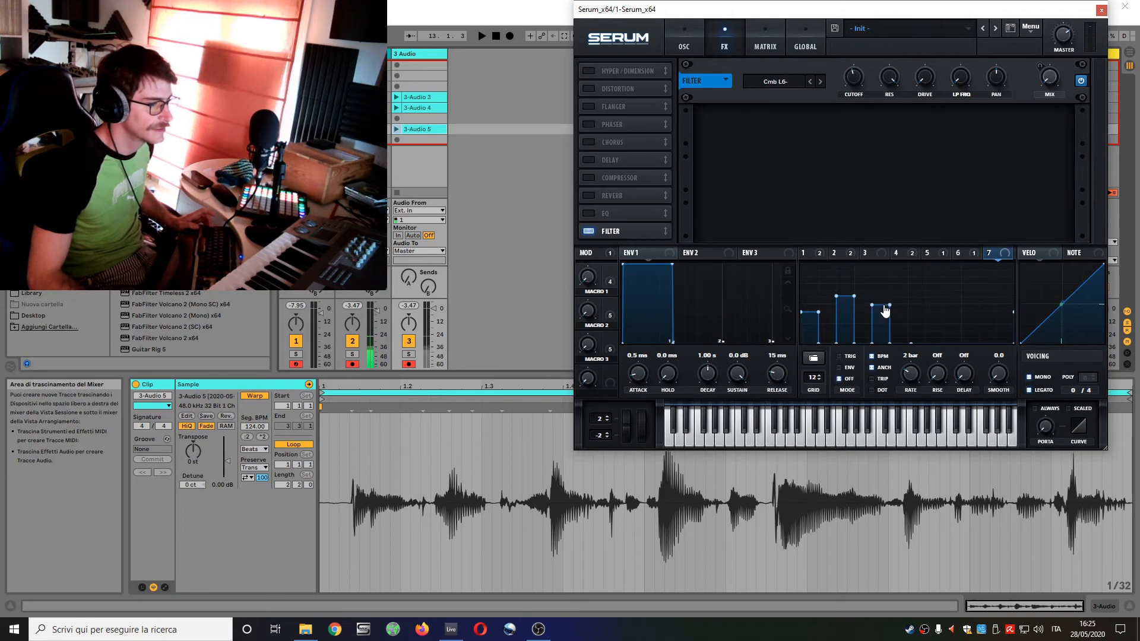
pyautogui.keyDown('shift'); pyautogui.click(921, 296); pyautogui.keyUp('shift')
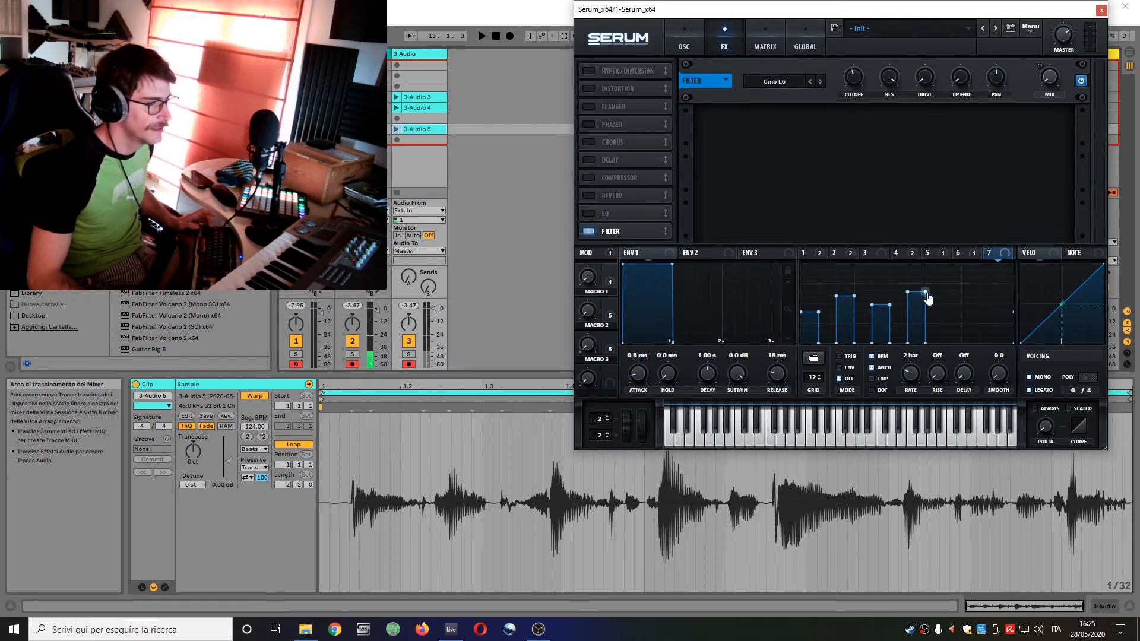
pyautogui.keyDown('shift'); pyautogui.click(957, 299); pyautogui.keyUp('shift')
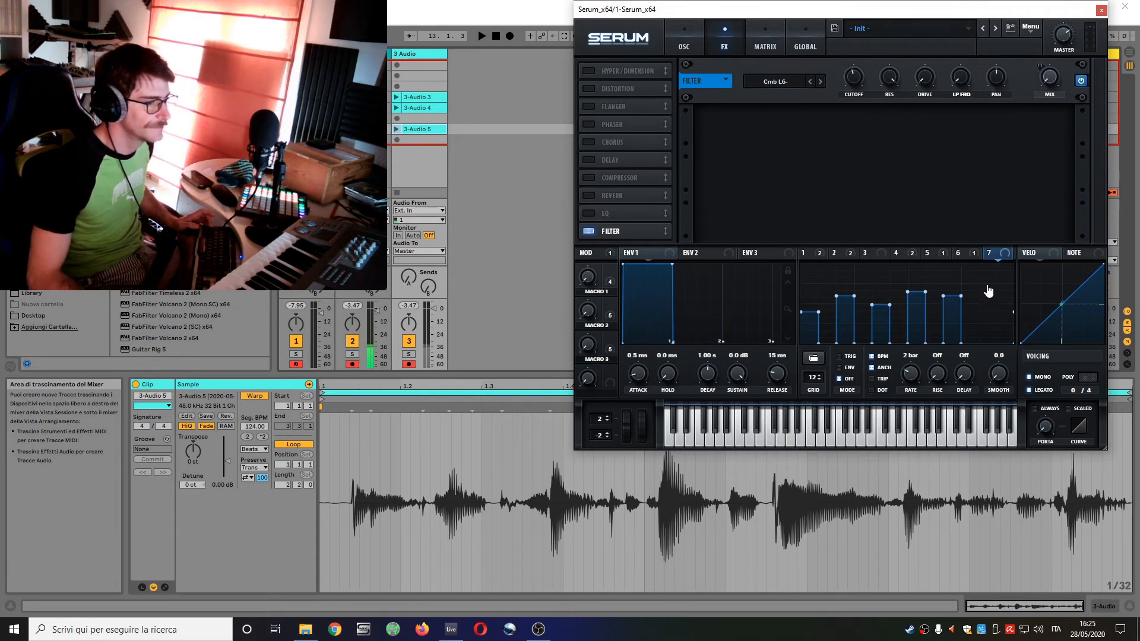
pyautogui.keyDown('shift'); pyautogui.click(987, 289); pyautogui.keyUp('shift')
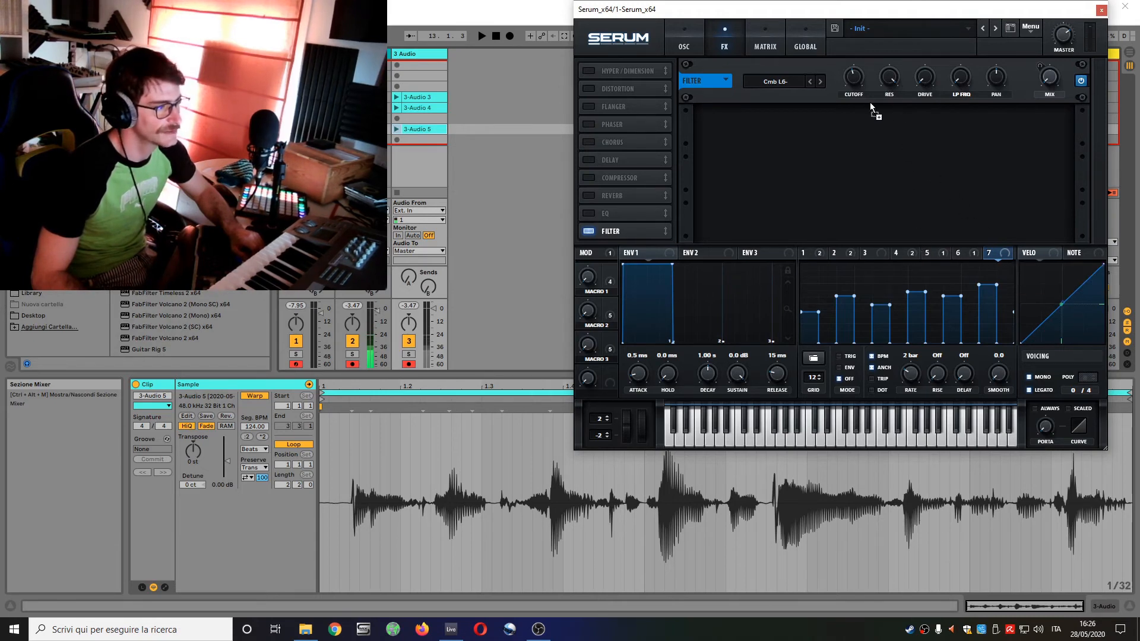
# Step: Assign LFO 7 to the effects filter's cutoff and set the modulation amount to 12
pyautogui.moveTo(854, 84); pyautogui.dragTo(854, 81)
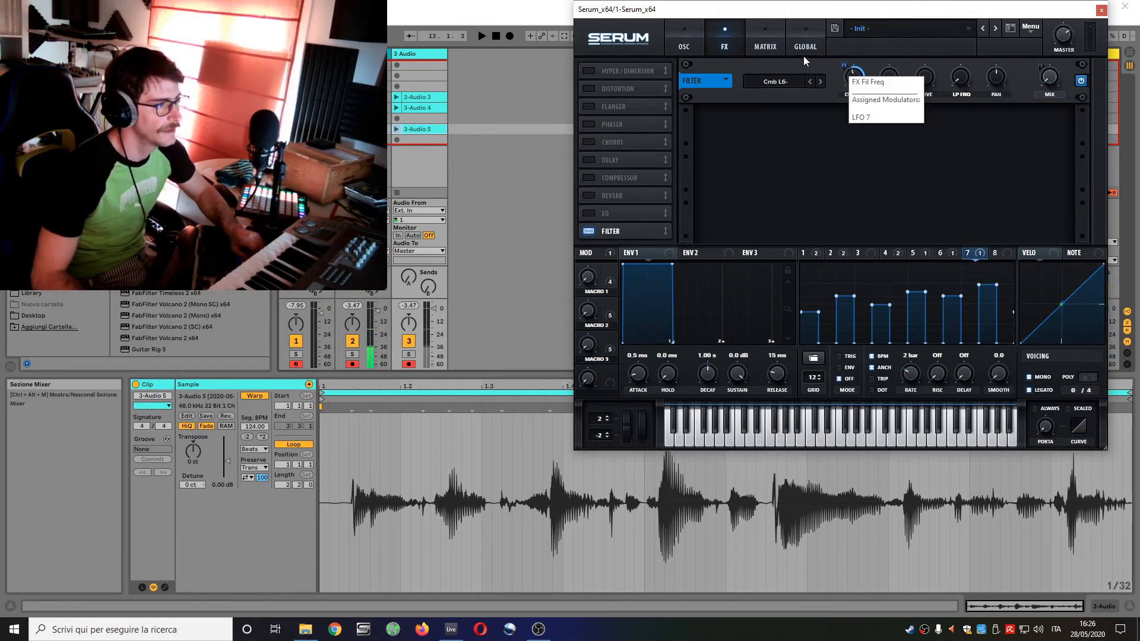
pyautogui.click(768, 47)
pyautogui.scroll(-5, 685, 221)
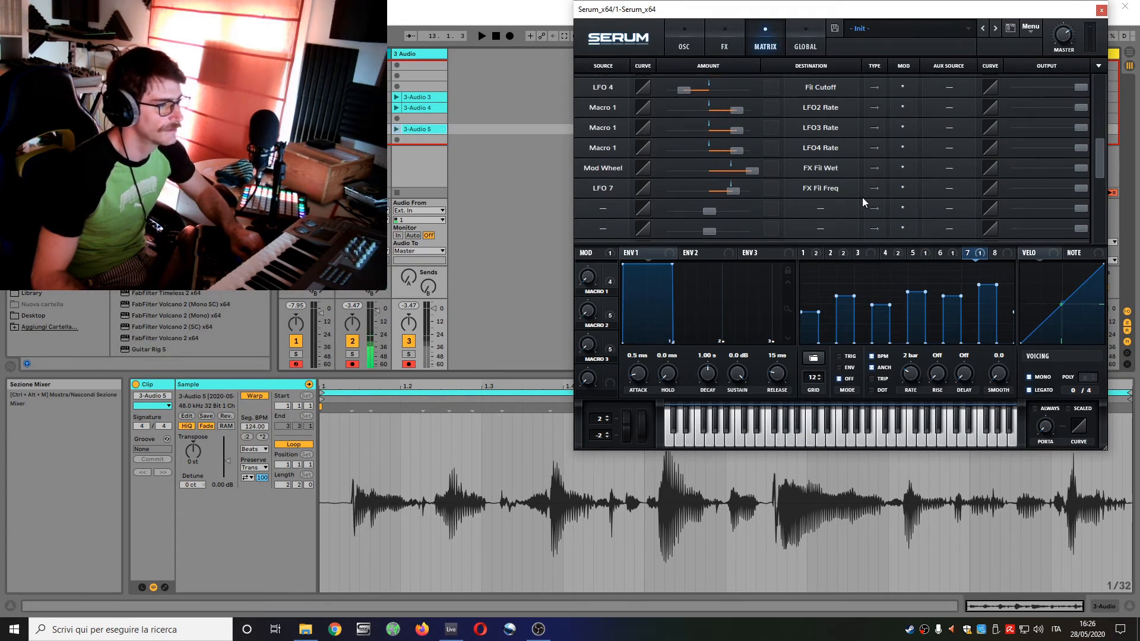
pyautogui.doubleClick(731, 192)
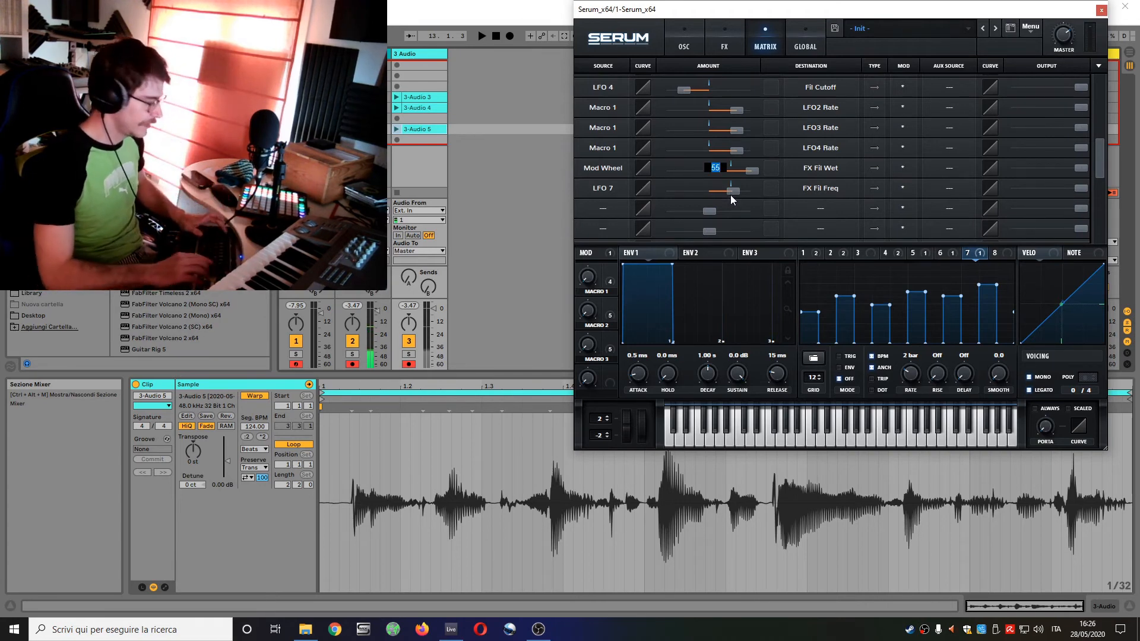
pyautogui.write('12')
pyautogui.press('Return')
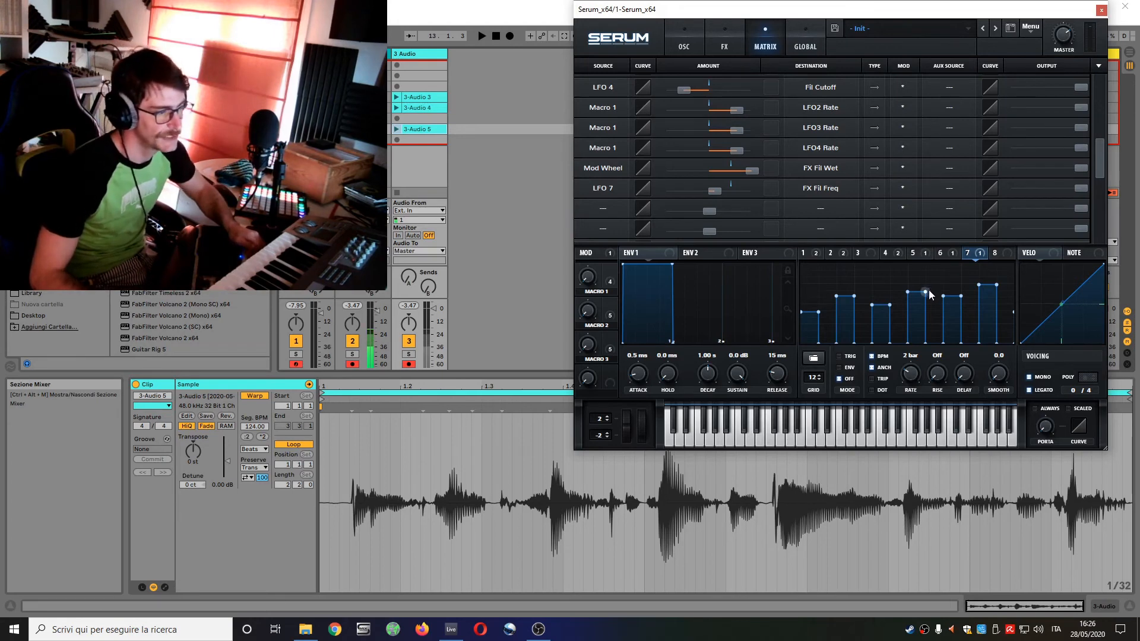
# Step: Assign LFO 8 to the LP FRQ of the effects filter
pyautogui.click(995, 254)
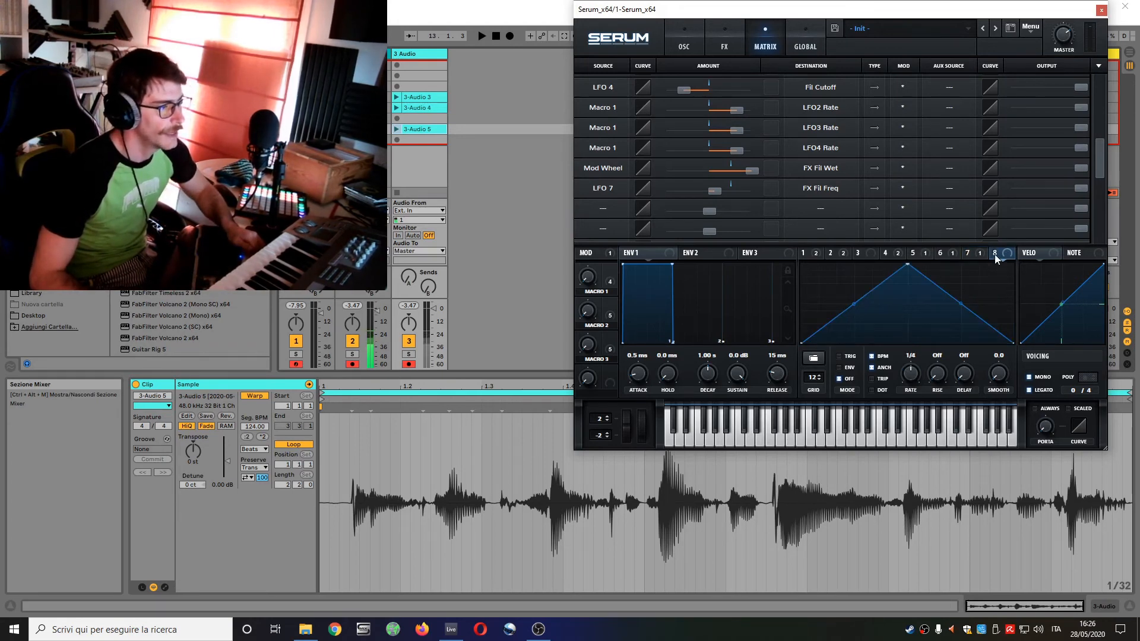
pyautogui.click(726, 46)
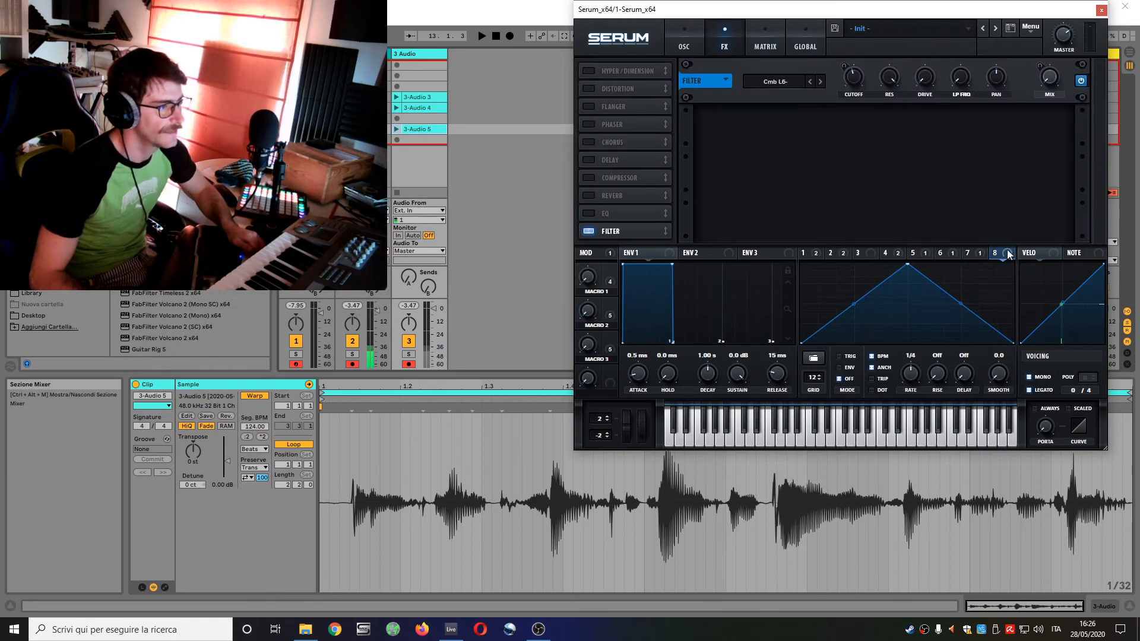
pyautogui.moveTo(958, 79); pyautogui.dragTo(961, 1)
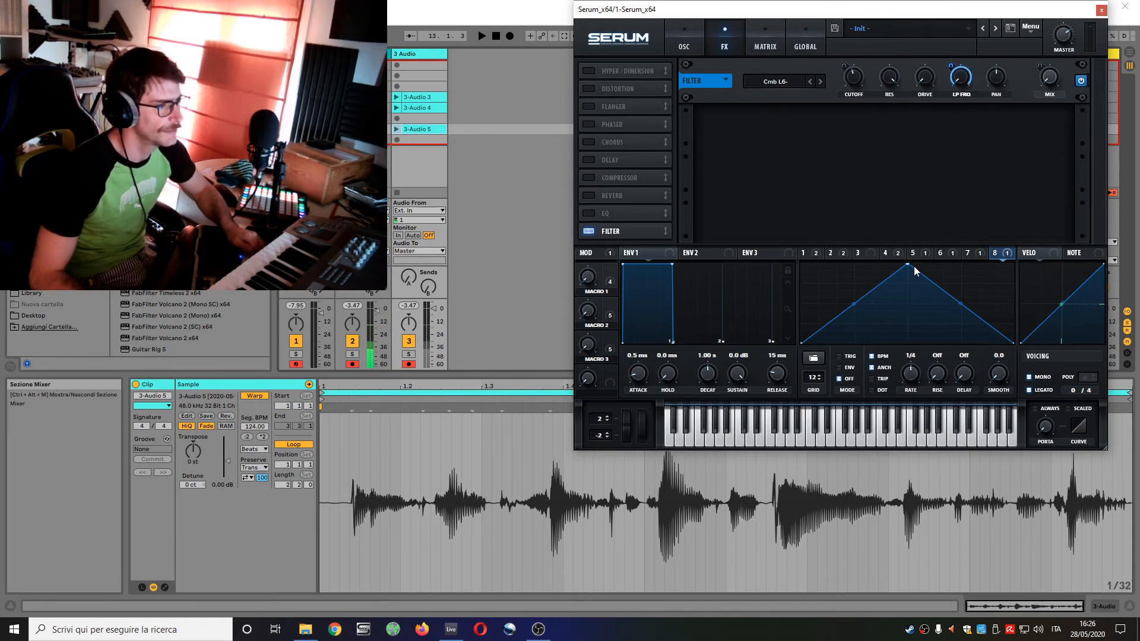
# Step: Load the user shape Snappy into LFO 8 and set its rate to bar
pyautogui.moveTo(910, 267); pyautogui.dragTo(901, 345)
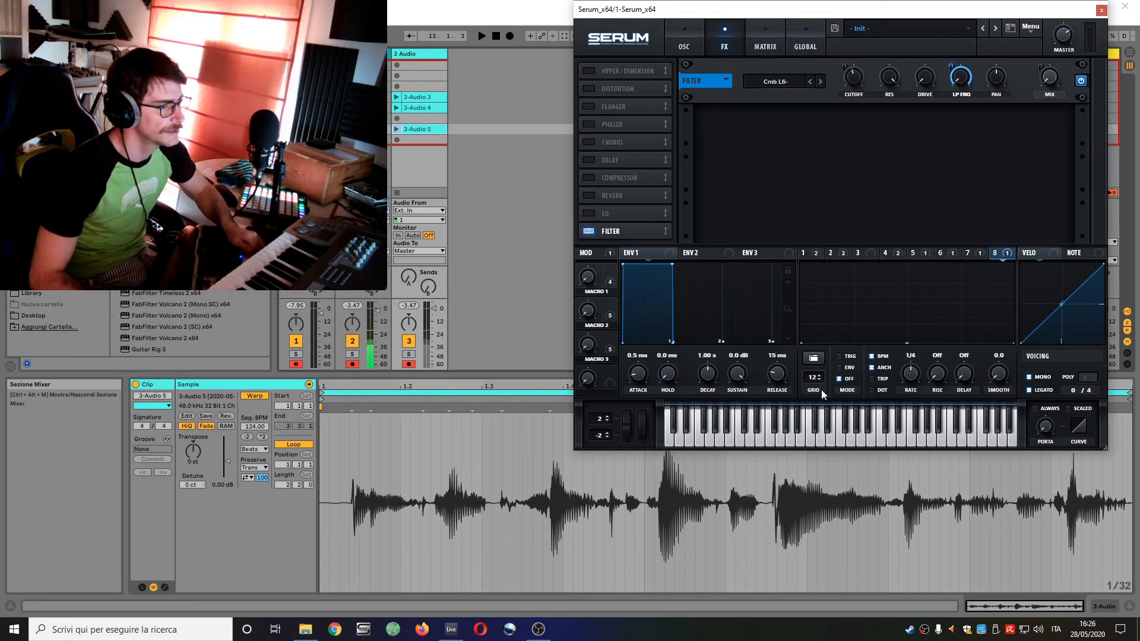
pyautogui.click(813, 358)
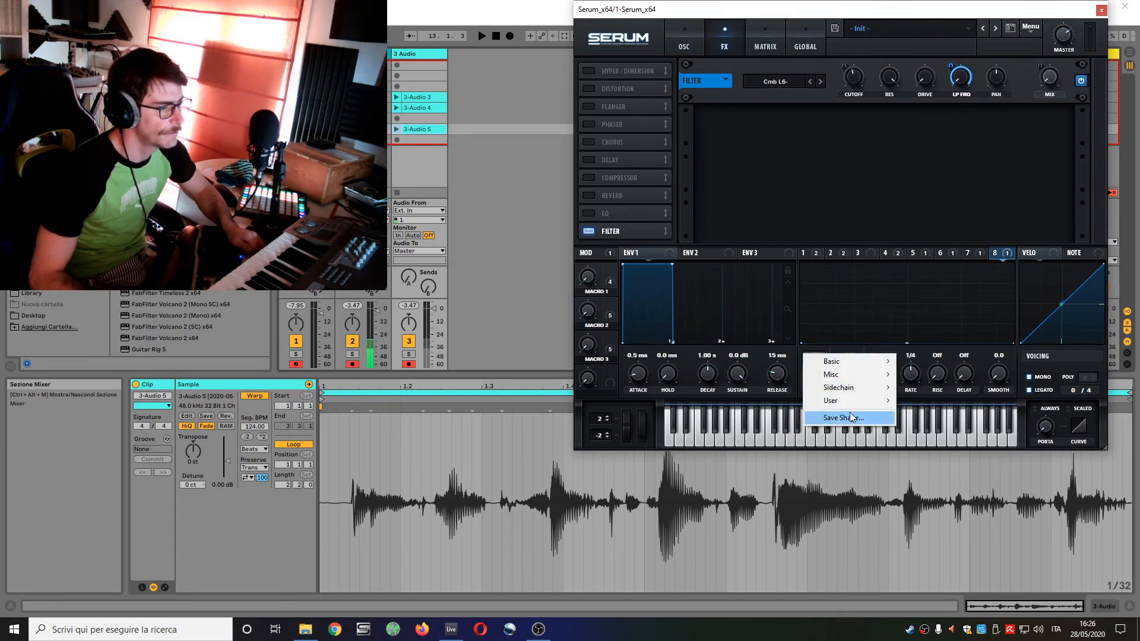
pyautogui.moveTo(872, 402)
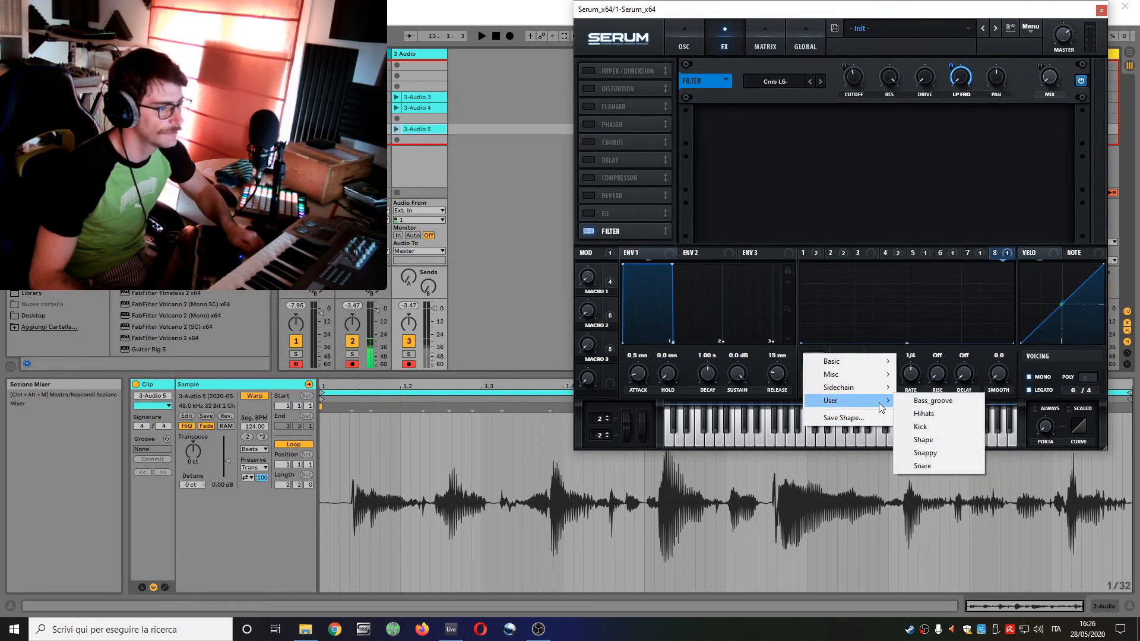
pyautogui.click(952, 447)
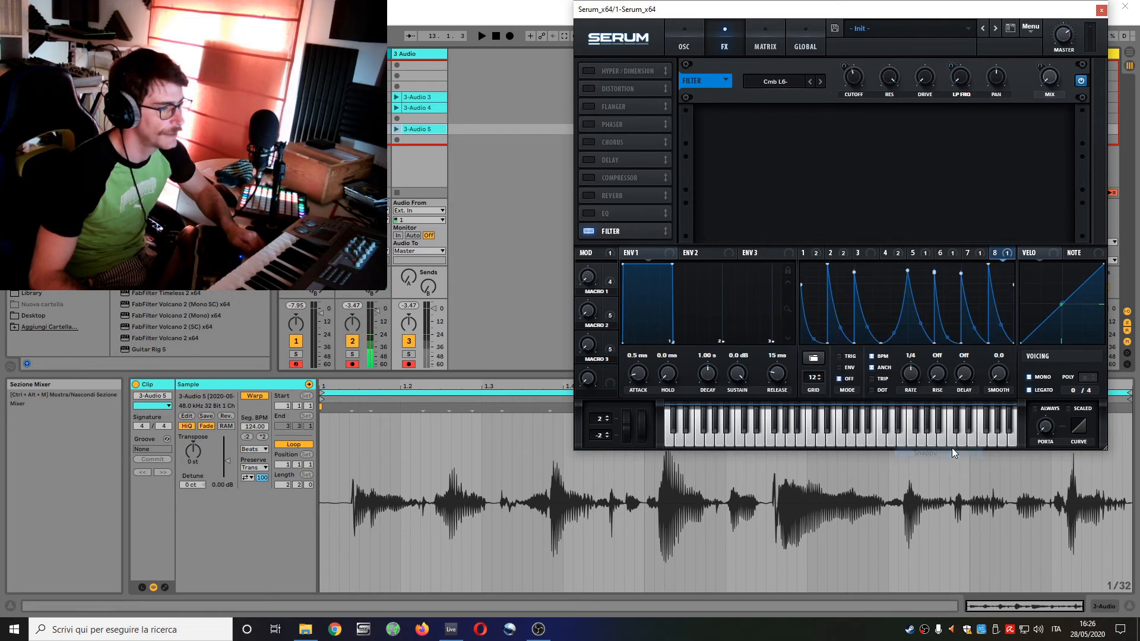
pyautogui.doubleClick(916, 355)
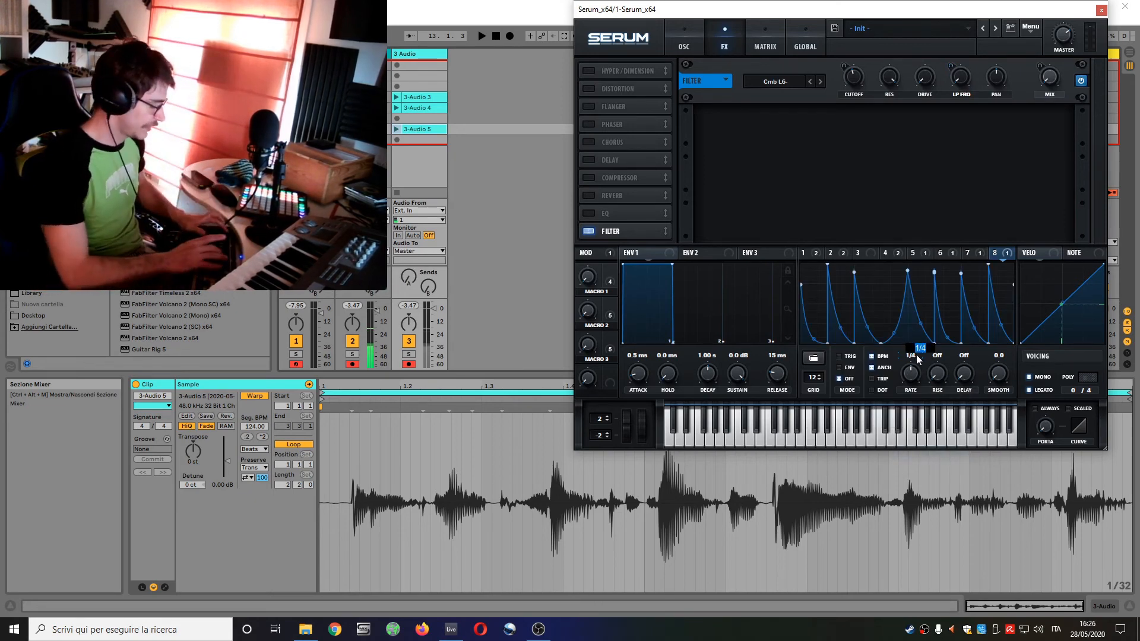
pyautogui.write('bar')
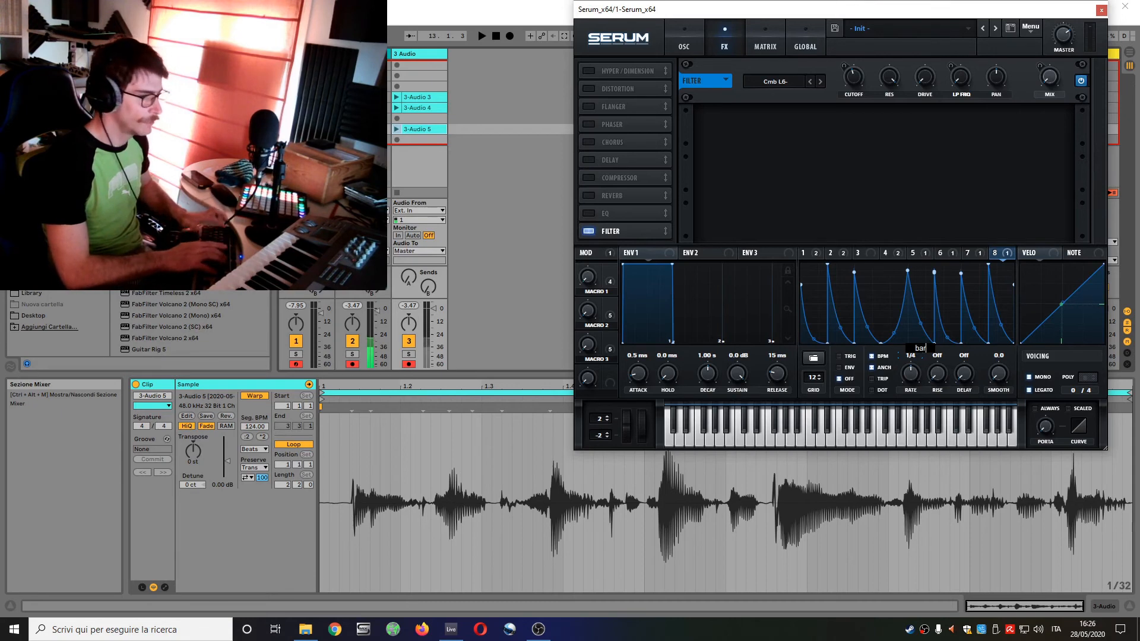
pyautogui.press('Return')
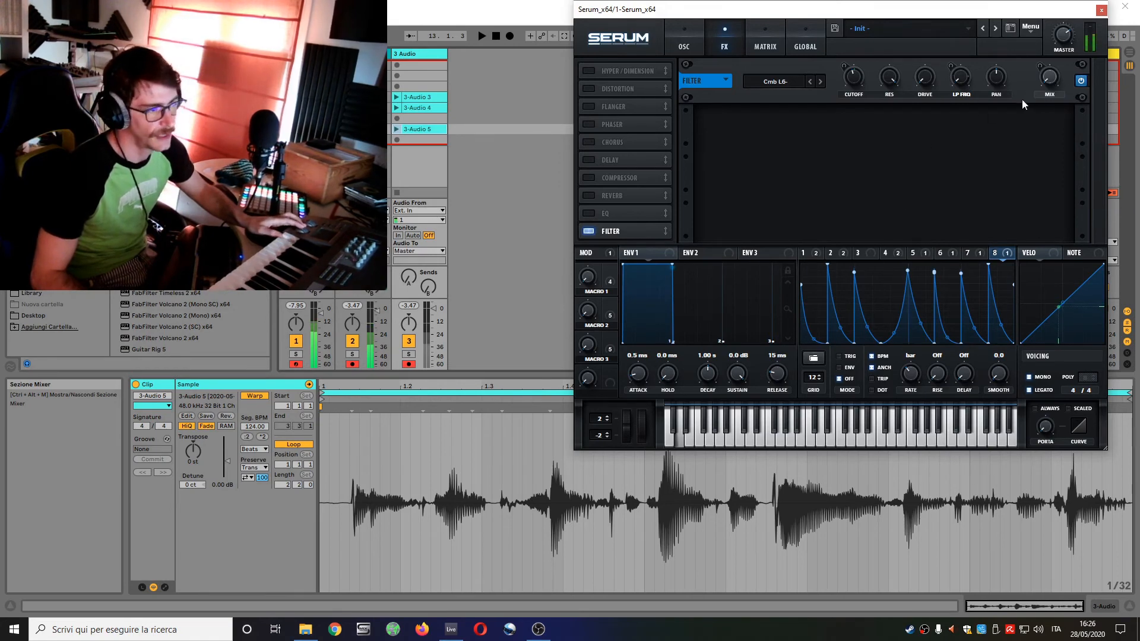
pyautogui.rightClick(1060, 94)
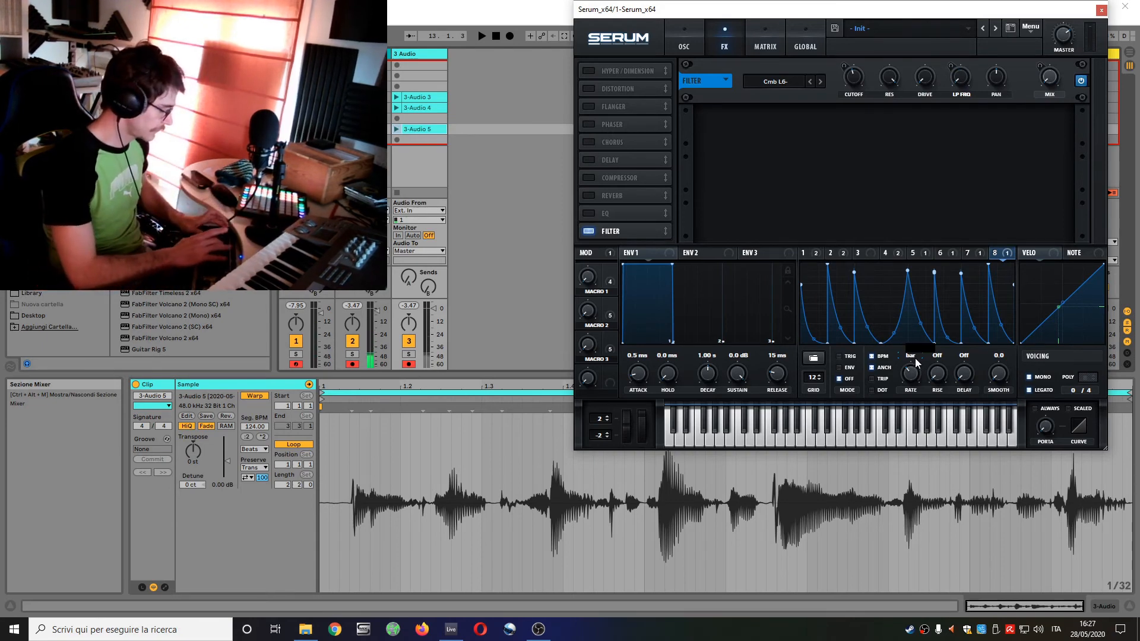
# Step: Set LFO 8's rate to 1/2 and adjust the effects filter's LP FRQ
pyautogui.write('1/2')
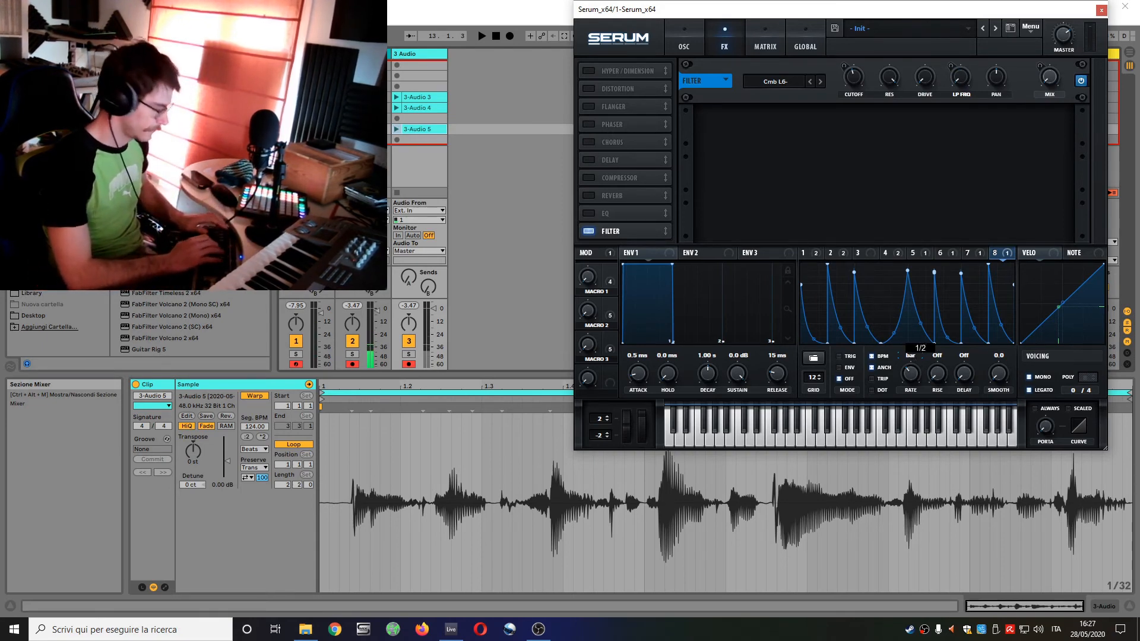
pyautogui.press('Return')
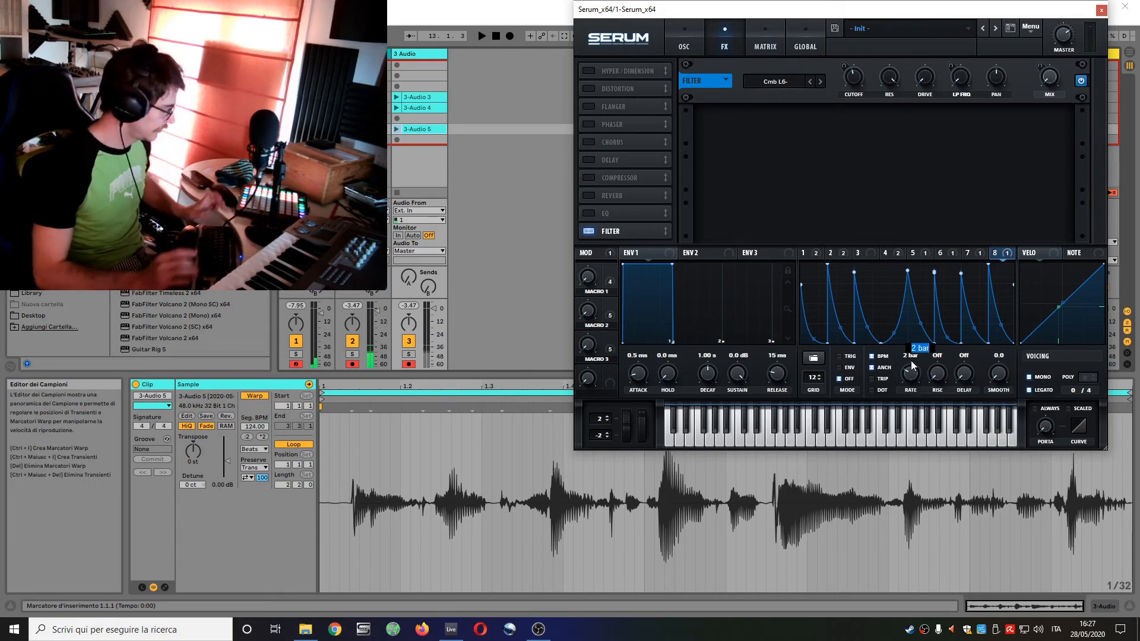
pyautogui.write('1/2')
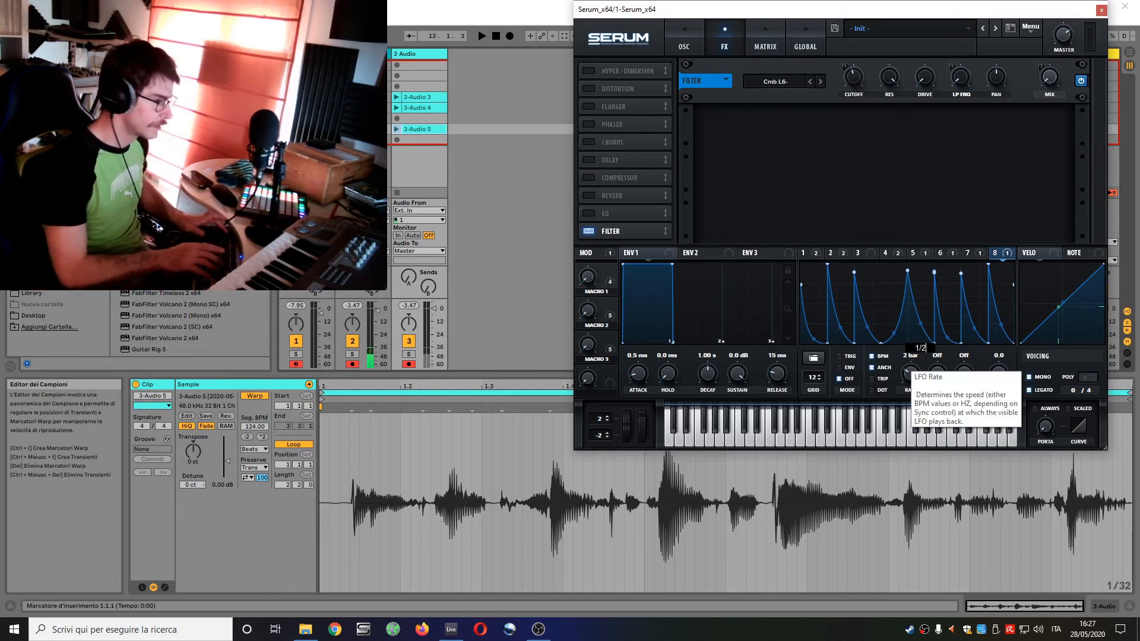
pyautogui.press('Return')
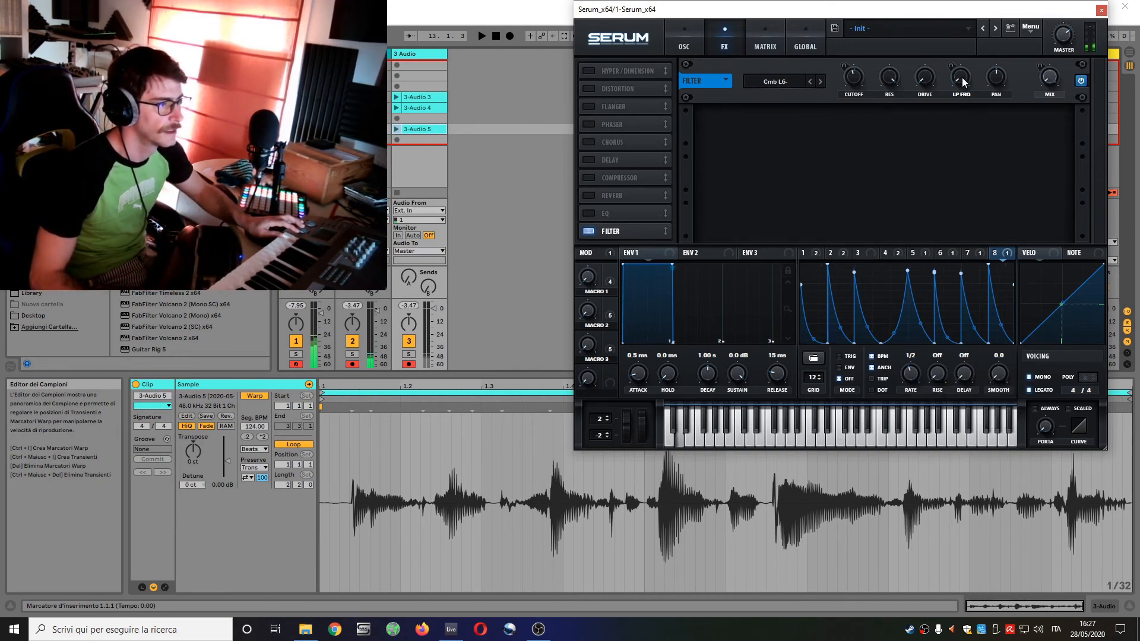
pyautogui.moveTo(963, 82); pyautogui.dragTo(969, 44)
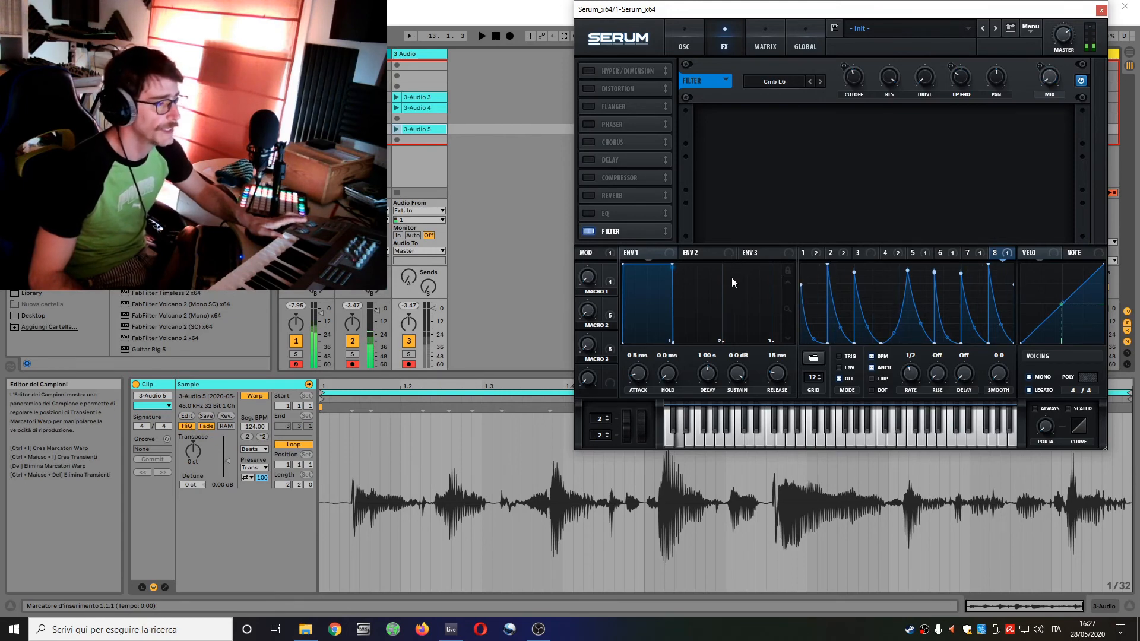
# Step: Change oscillator A's warp mode to Bend + and assign Aftertouch as the modulation source of its warp amount
pyautogui.click(685, 45)
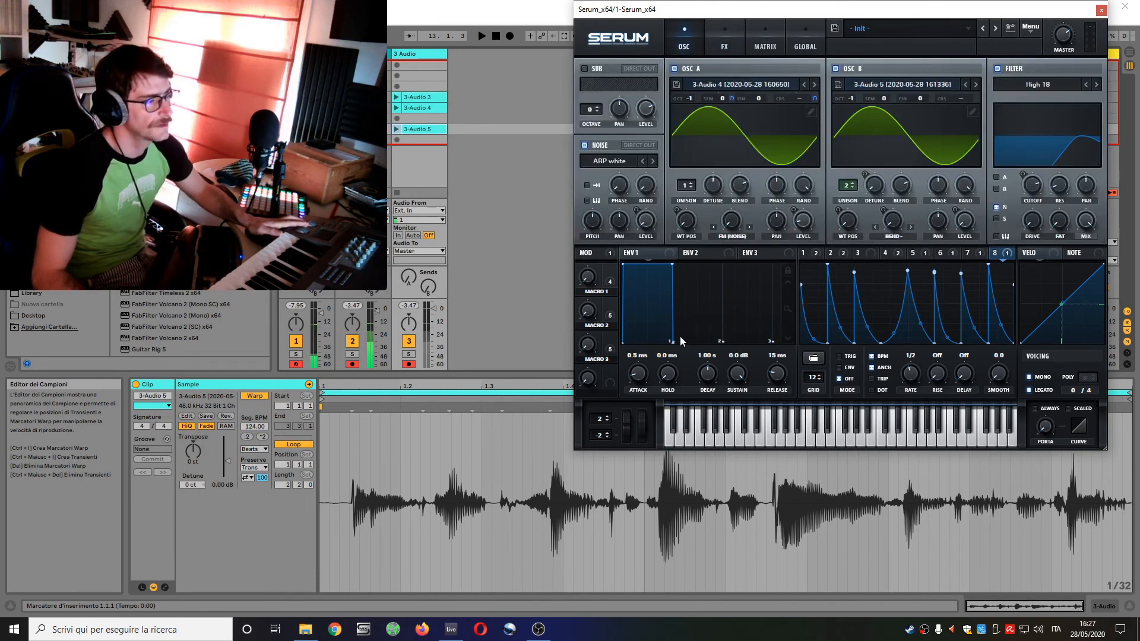
pyautogui.click(729, 235)
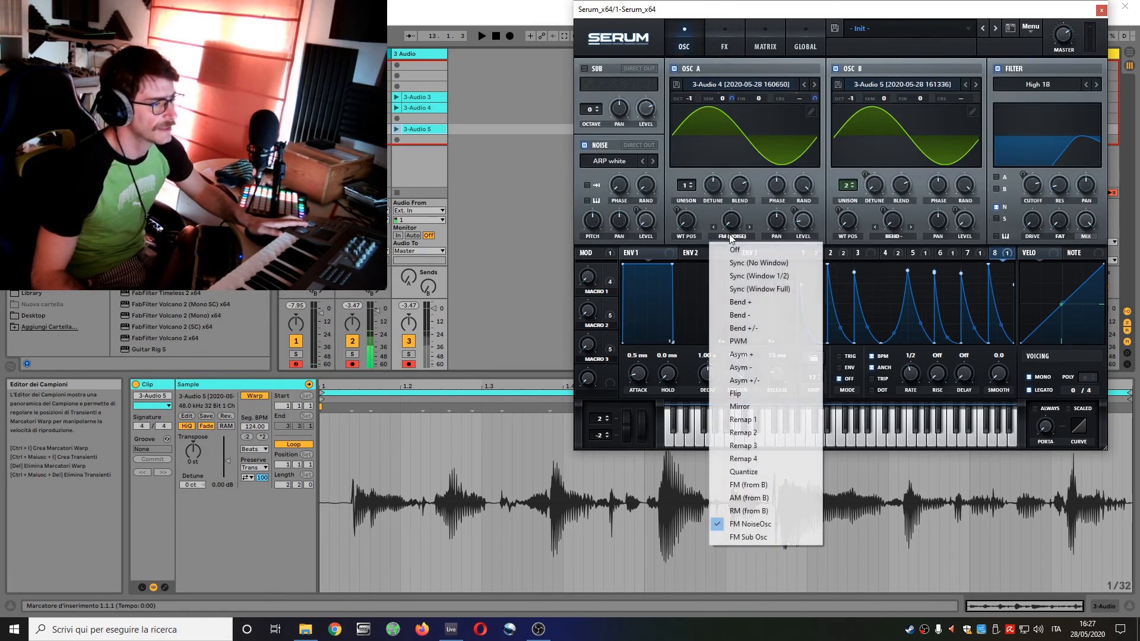
pyautogui.click(756, 301)
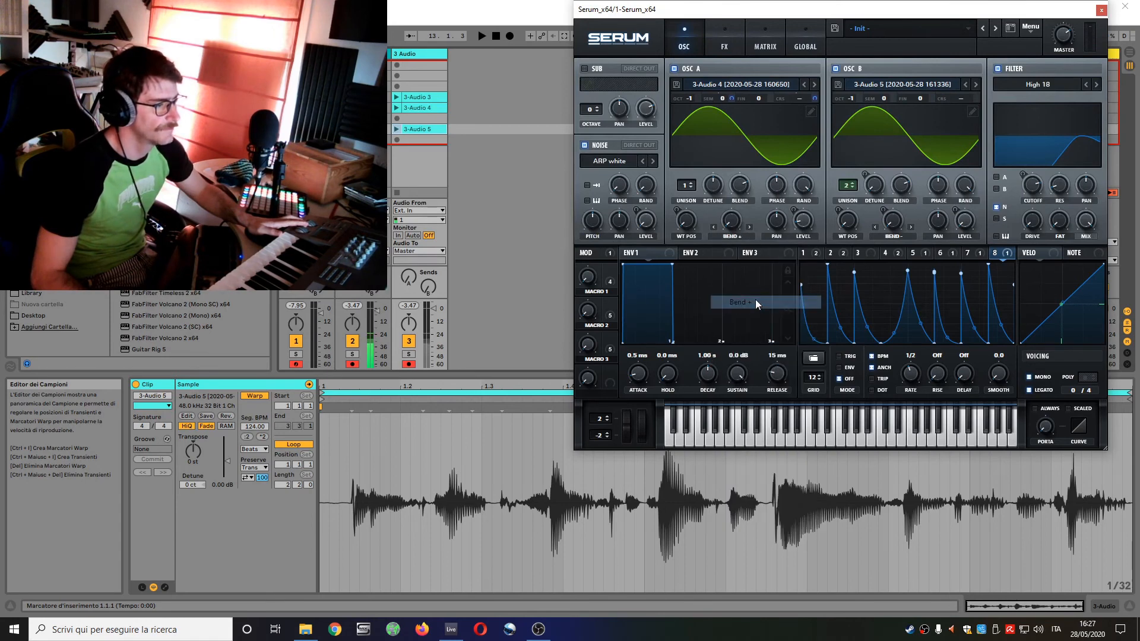
pyautogui.rightClick(732, 230)
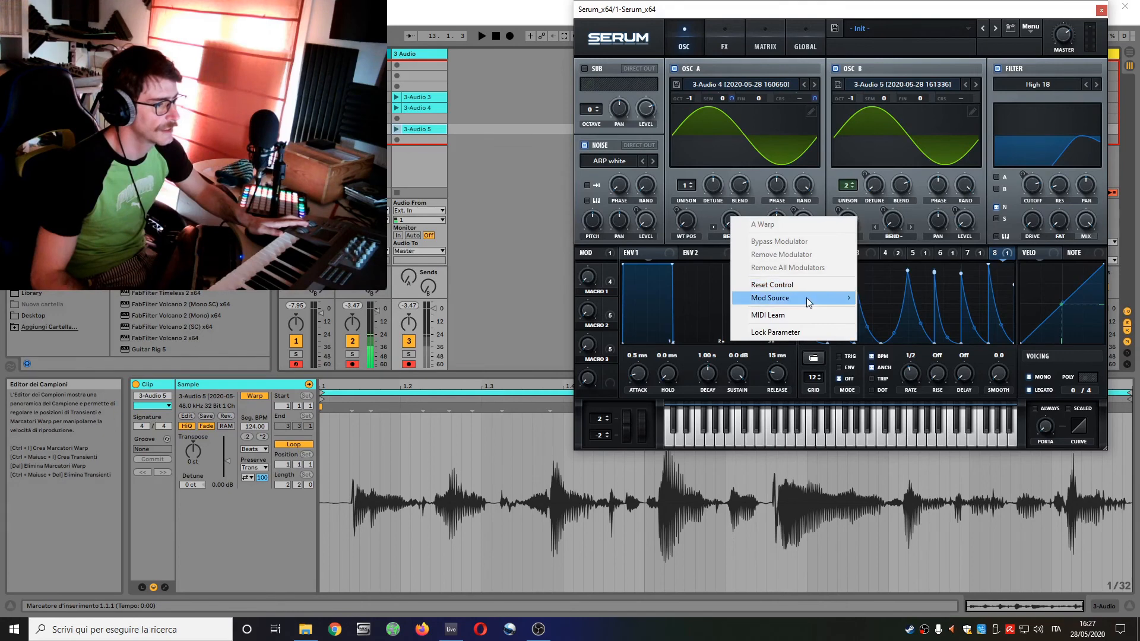
pyautogui.moveTo(827, 303)
pyautogui.click(860, 368)
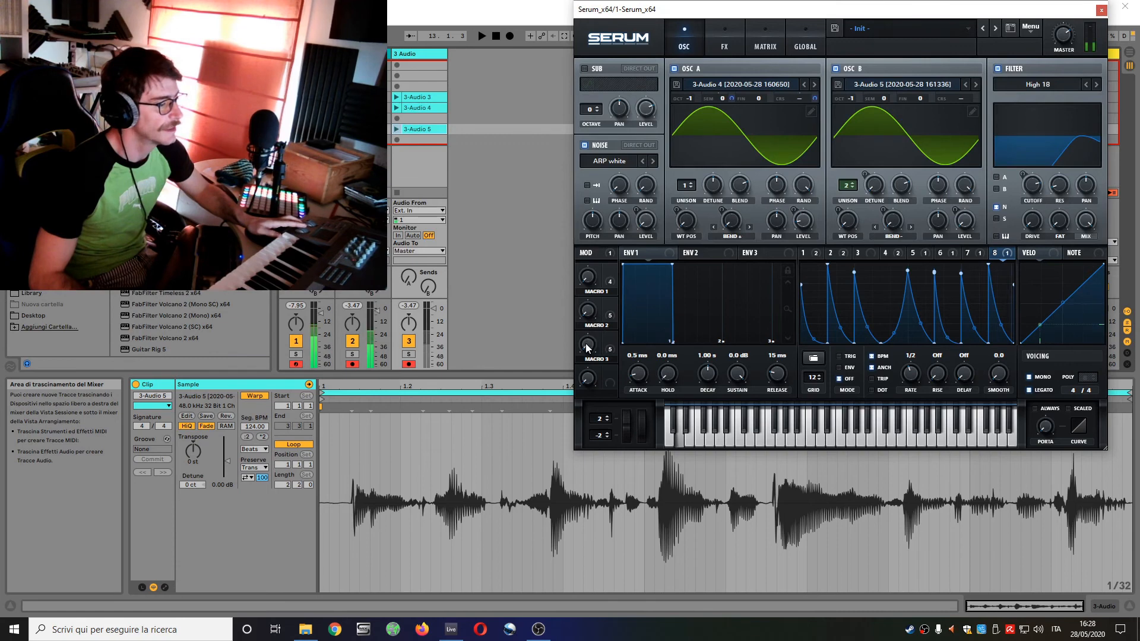
# Step: Set Macro 3 to 100% and turn Macro 1 down
pyautogui.moveTo(587, 349); pyautogui.dragTo(607, 220)
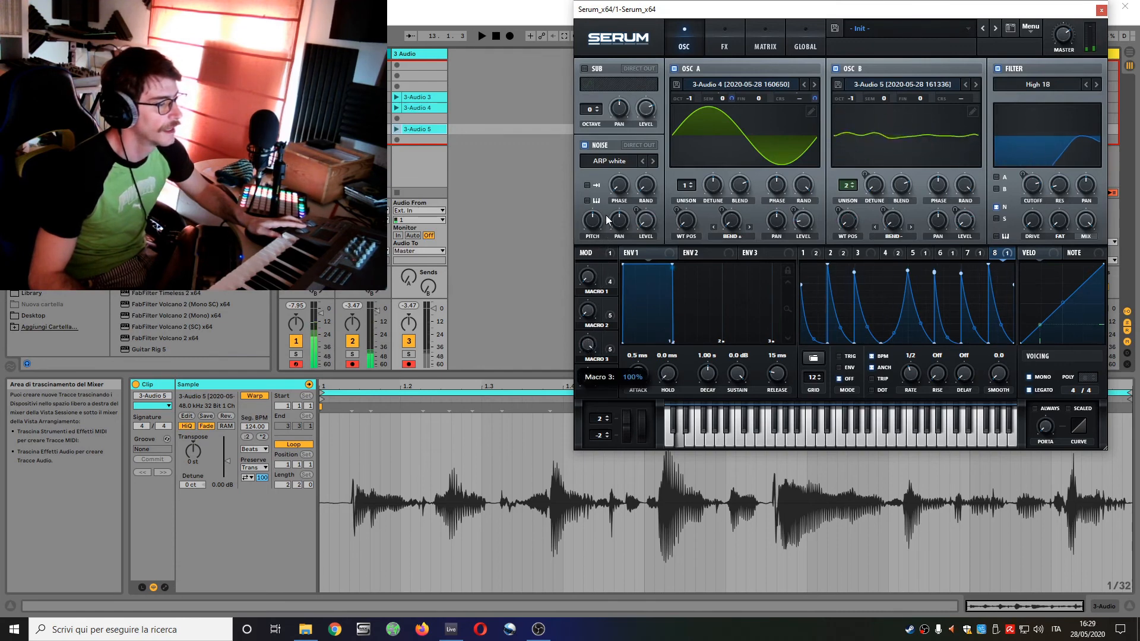
pyautogui.moveTo(588, 276); pyautogui.dragTo(573, 321)
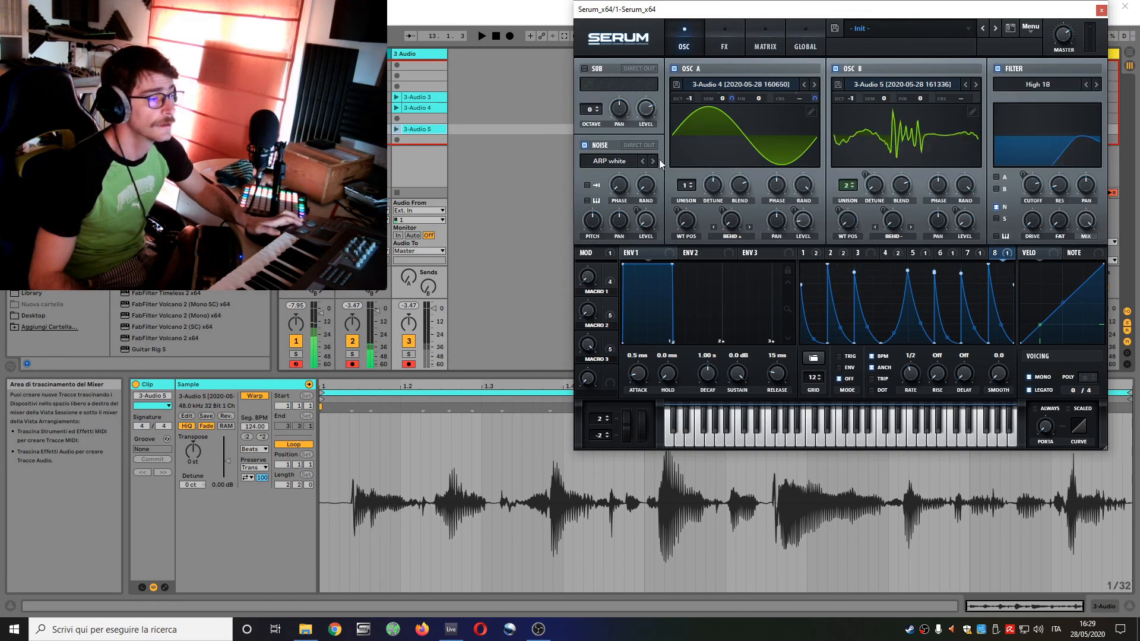
# Step: Increase the modulation amount of Macro 3 on oscillator B's volume in the modulation matrix
pyautogui.click(758, 41)
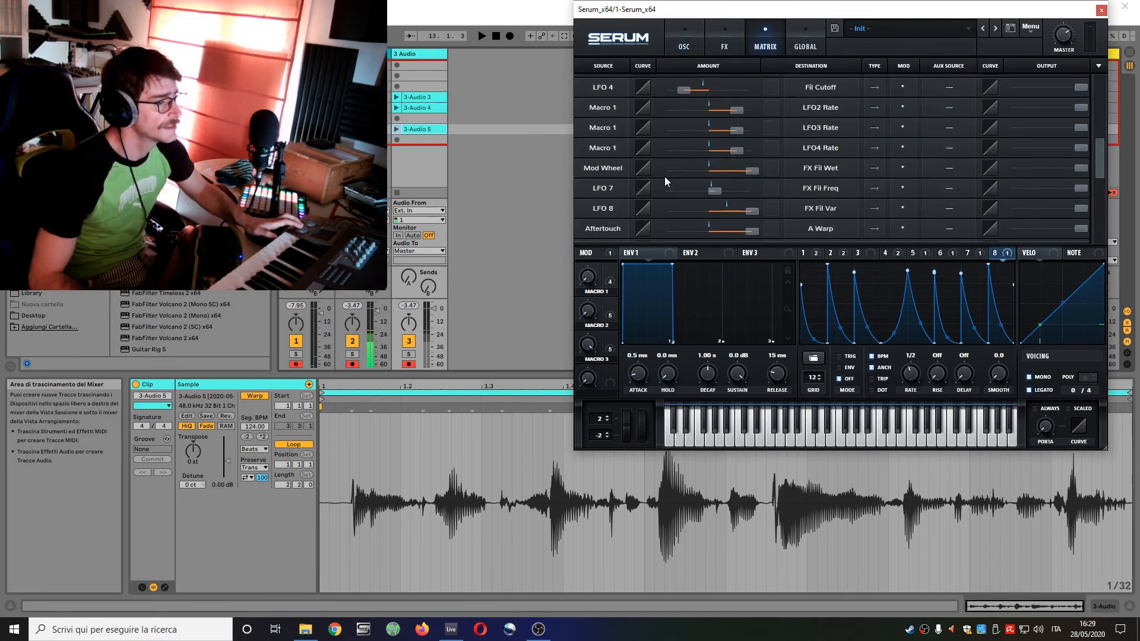
pyautogui.scroll(4, 664, 176)
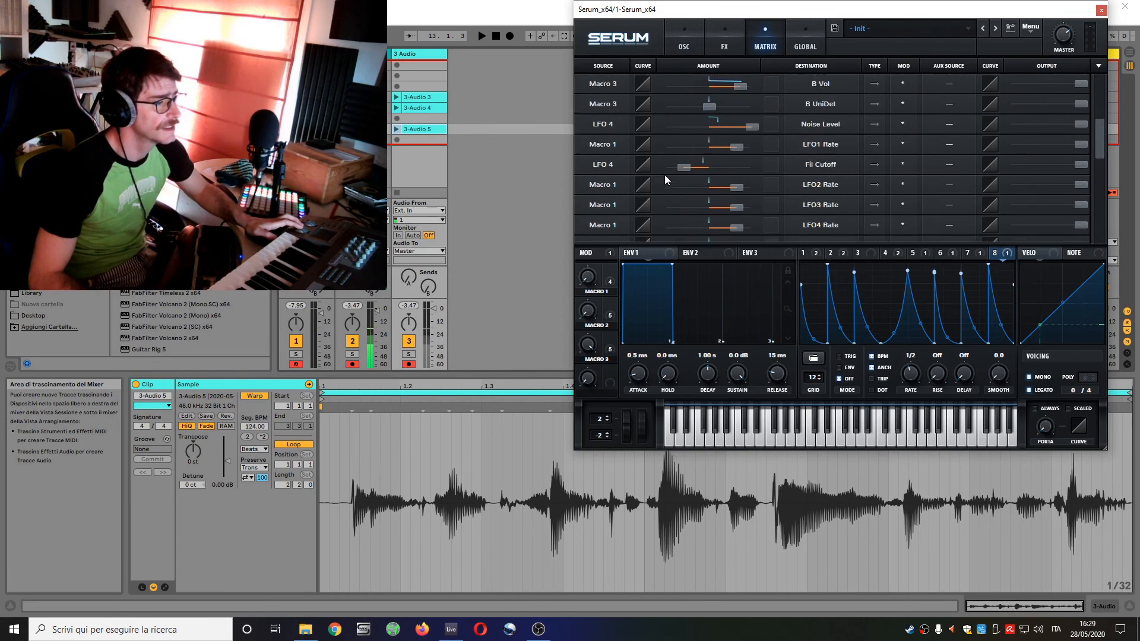
pyautogui.scroll(3, 664, 175)
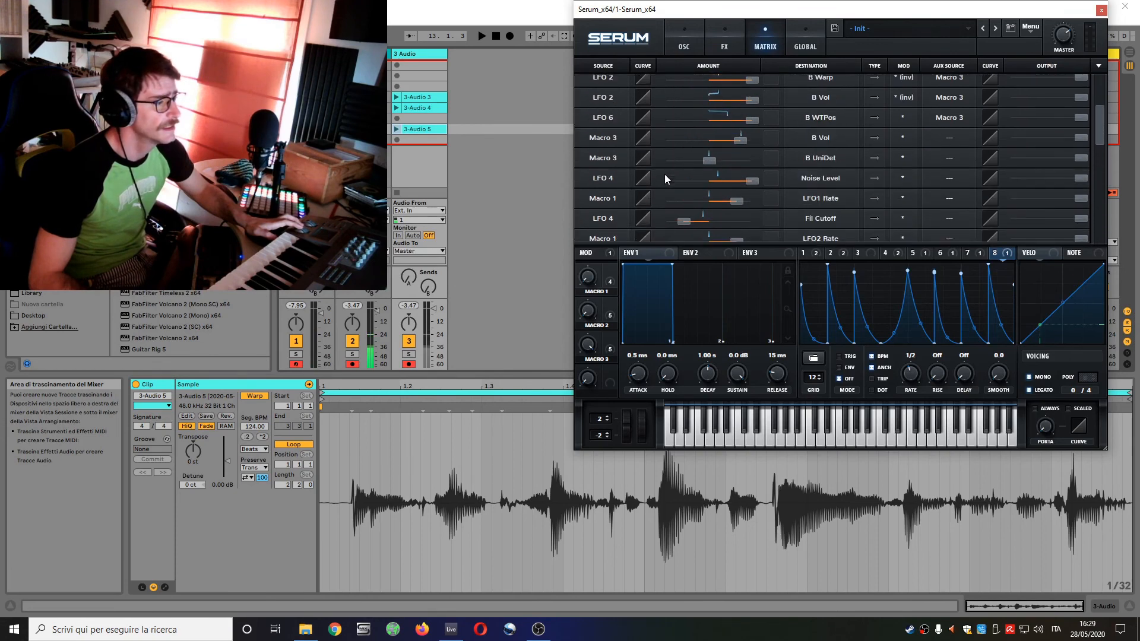
pyautogui.moveTo(742, 138); pyautogui.dragTo(758, 140)
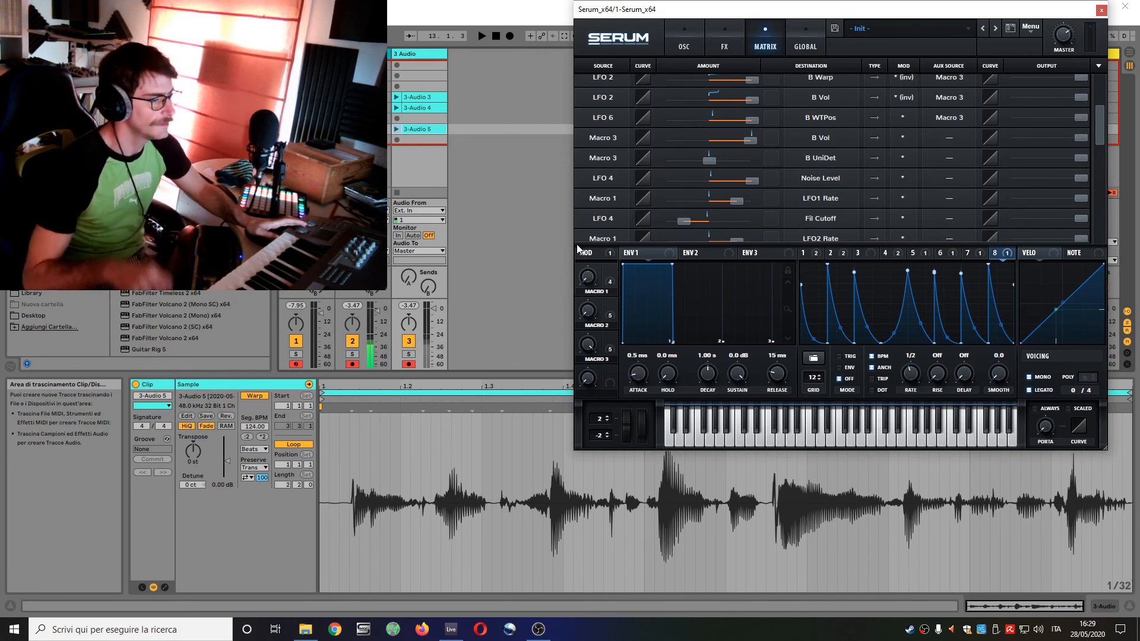
# Step: Enable the EQ effect and make its low band a high-pass at about 22 Hz with an adjusted Q
pyautogui.click(714, 48)
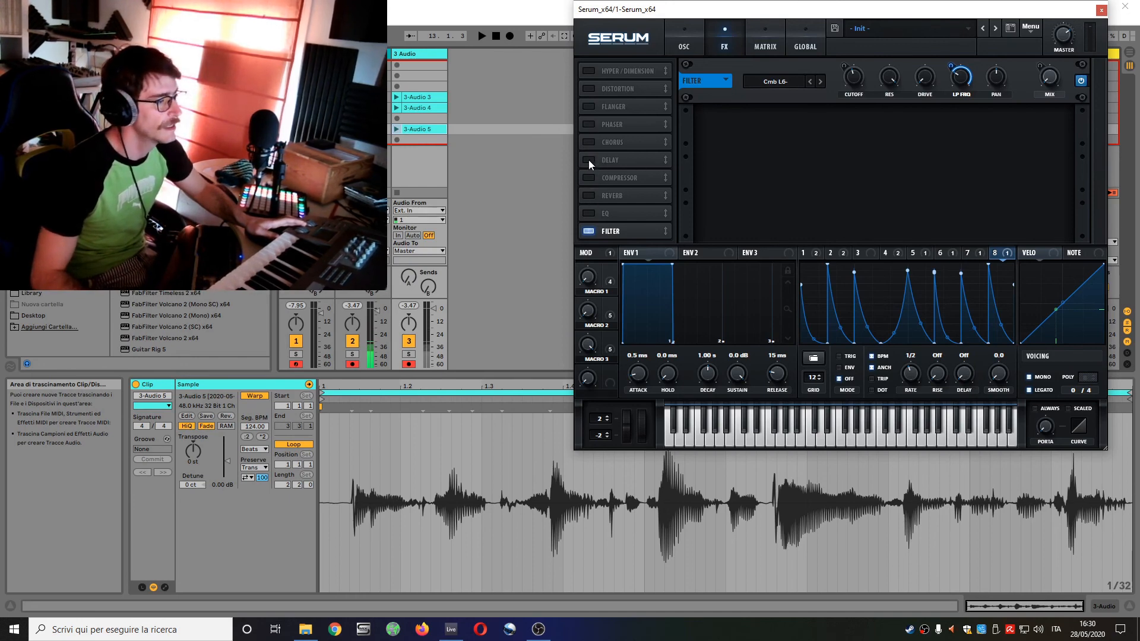
pyautogui.click(590, 212)
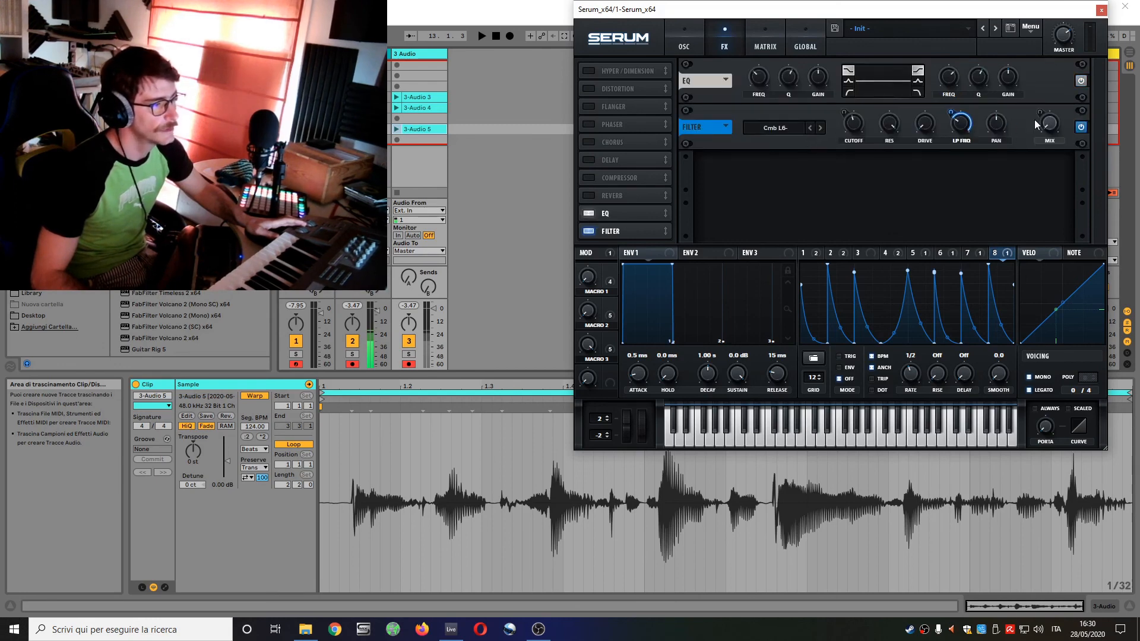
pyautogui.click(850, 92)
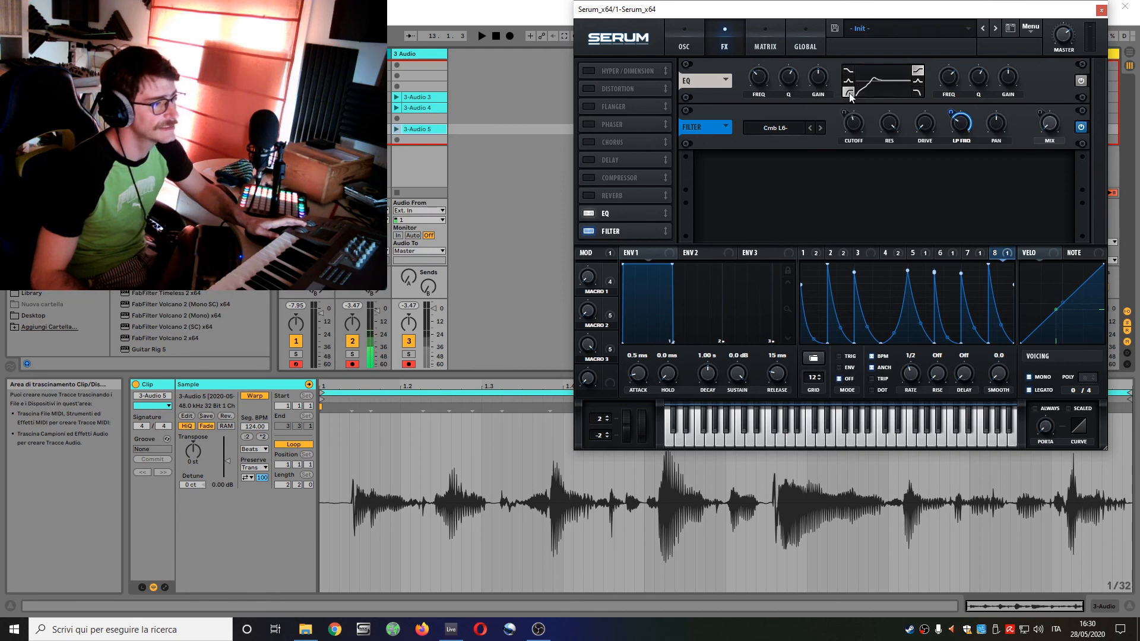
pyautogui.moveTo(785, 82); pyautogui.dragTo(782, 146)
pyautogui.moveTo(759, 79); pyautogui.dragTo(771, 166)
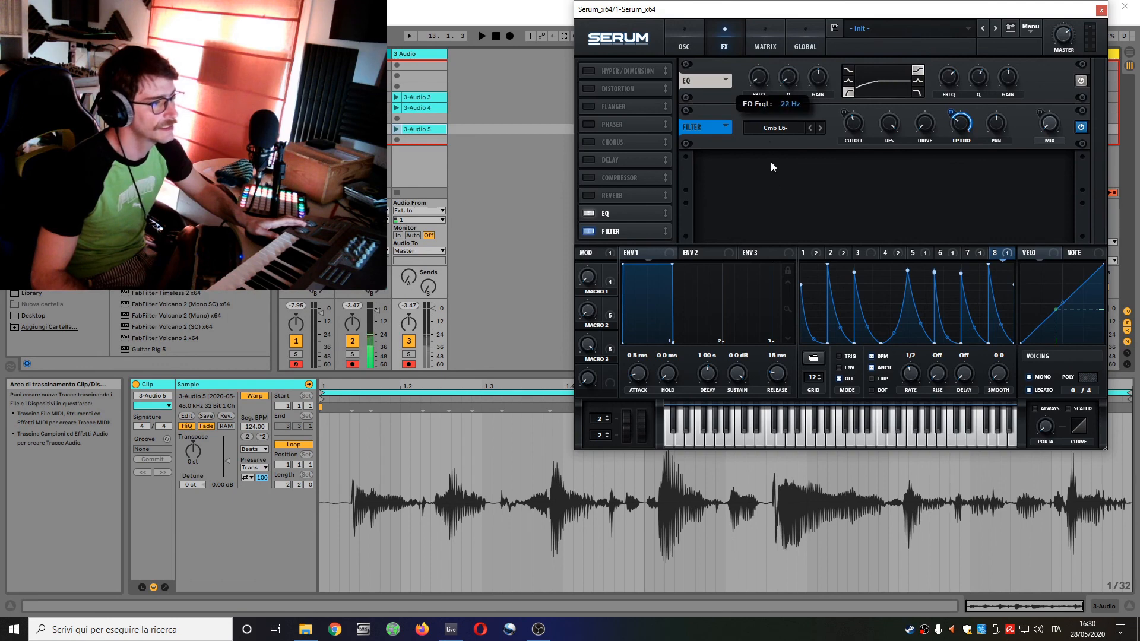
pyautogui.moveTo(788, 81); pyautogui.dragTo(798, 31)
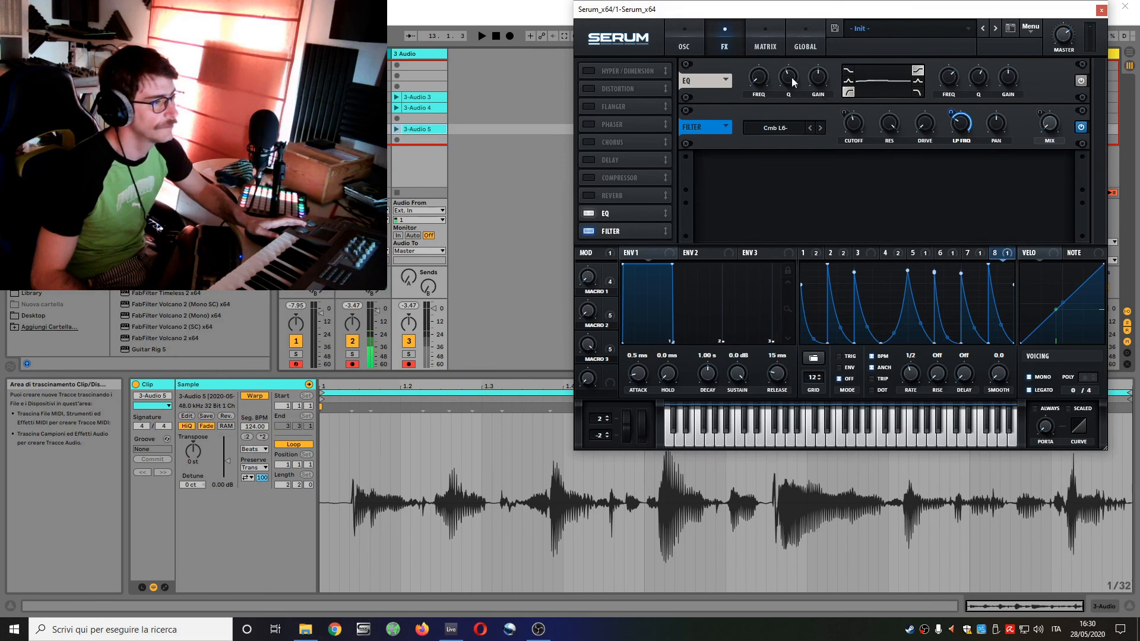
pyautogui.moveTo(763, 88)
pyautogui.mouseDown()
pyautogui.moveTo(772, 11)
pyautogui.moveTo(762, 94)
pyautogui.mouseUp()
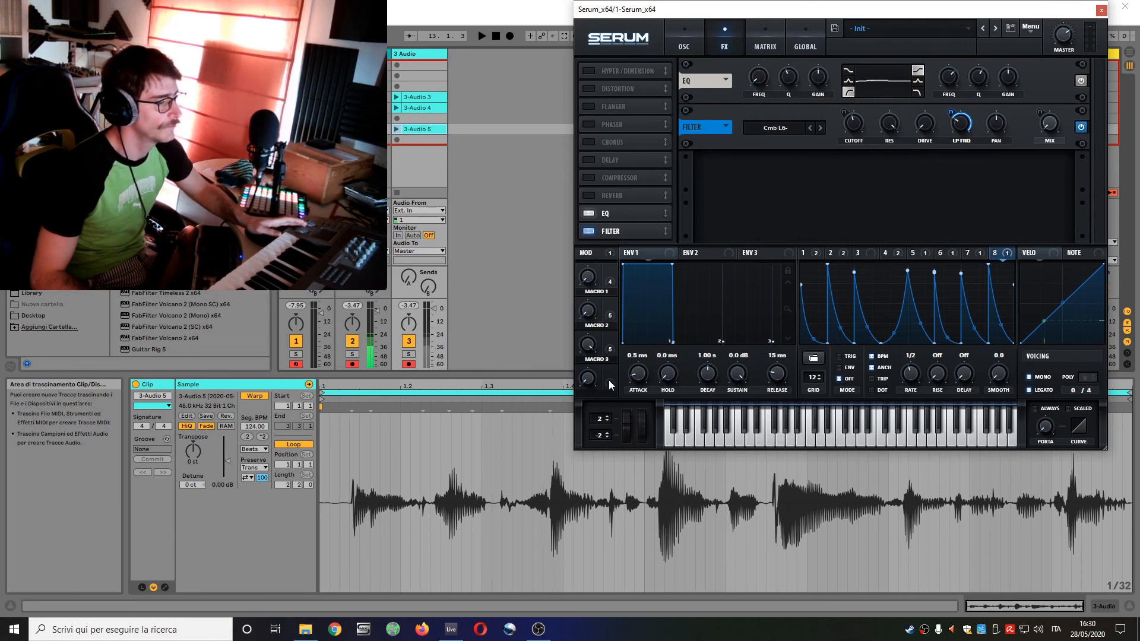
# Step: Assign Macro 4 to the EQ's low band frequency and to the mix of a newly enabled reverb
pyautogui.moveTo(609, 376); pyautogui.dragTo(760, 82)
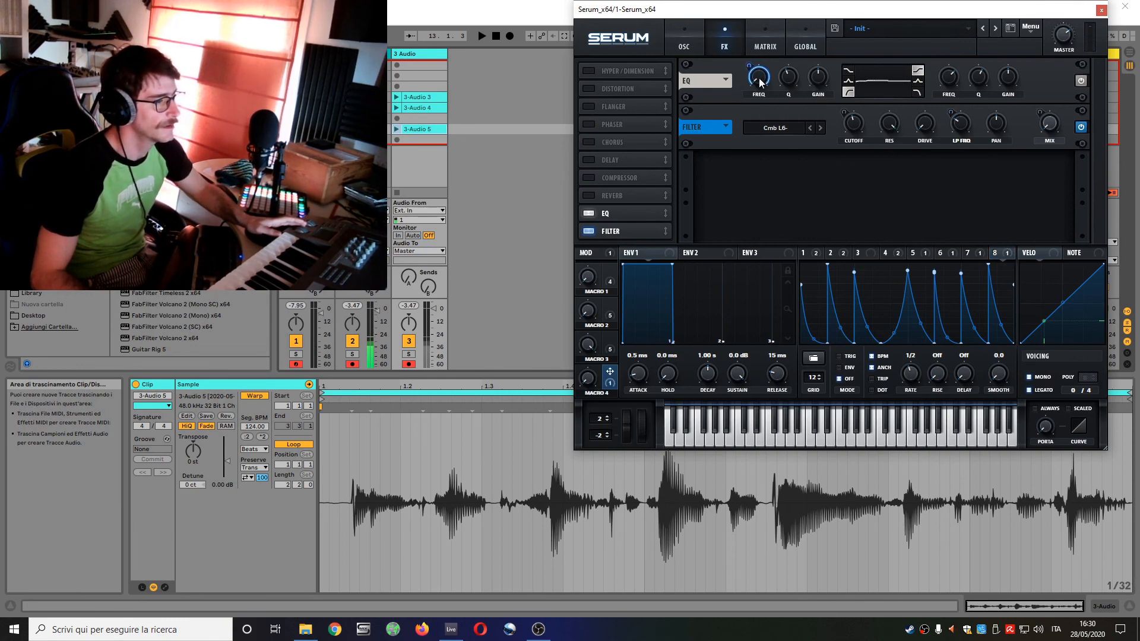
pyautogui.click(588, 195)
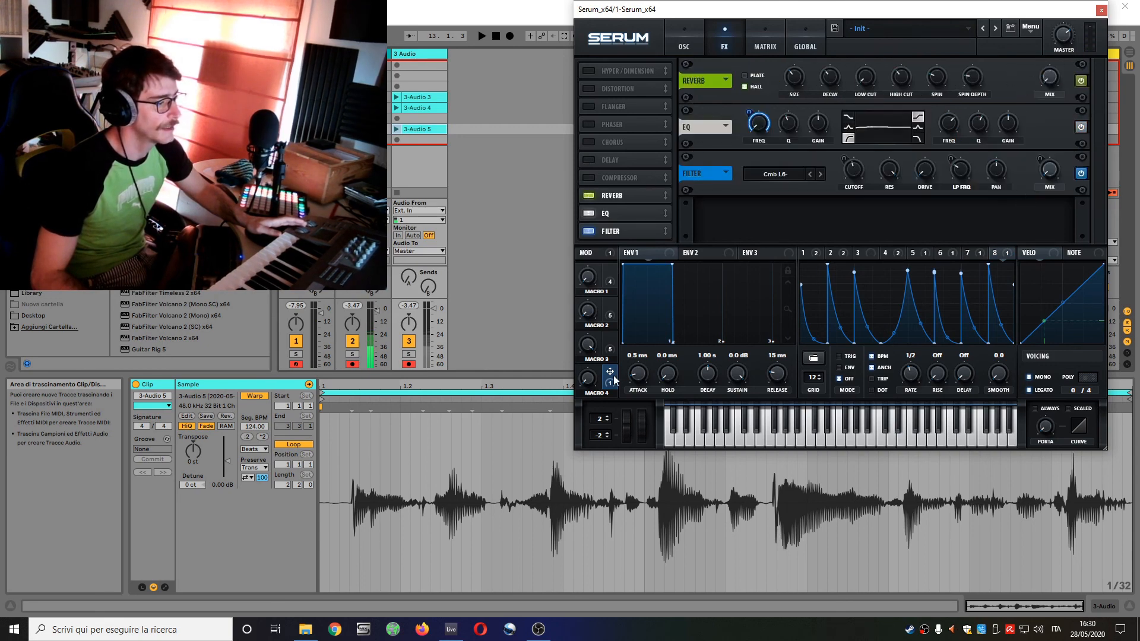
pyautogui.moveTo(612, 383); pyautogui.dragTo(980, 71)
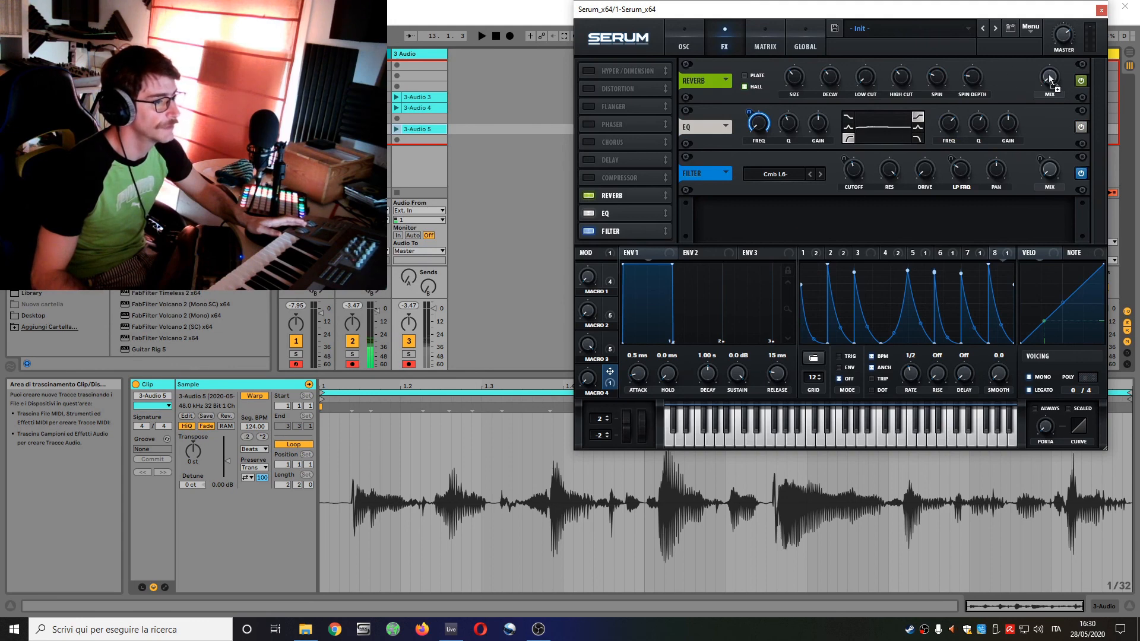
# Step: Enable the delay effect and assign Macro 4 to its mix
pyautogui.click(593, 159)
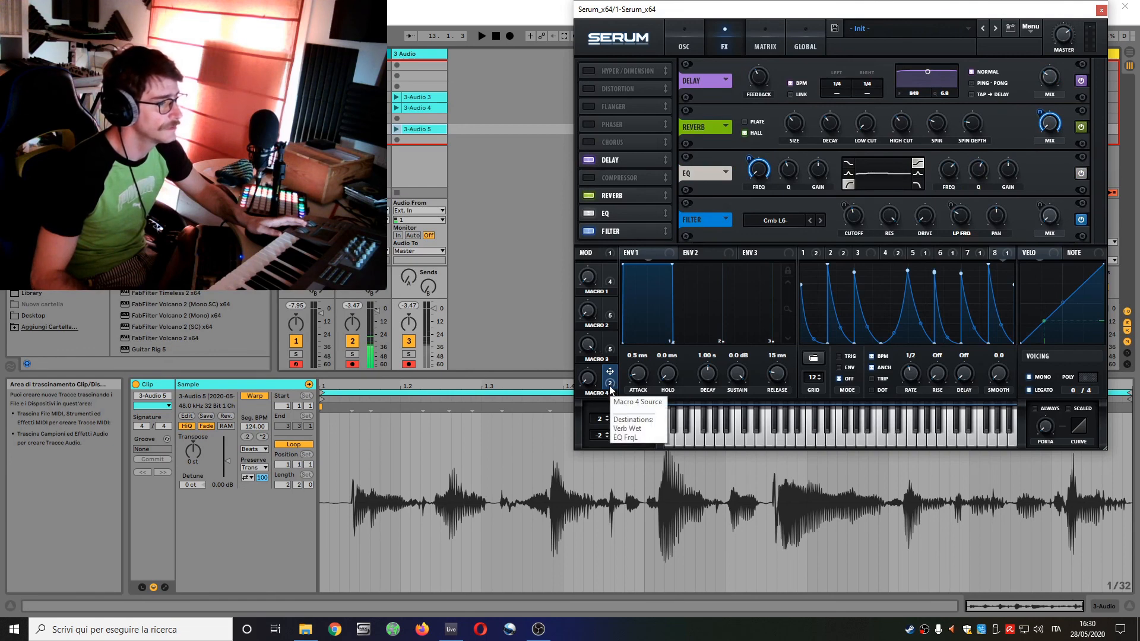
pyautogui.moveTo(611, 388); pyautogui.dragTo(1022, 108)
pyautogui.moveTo(1041, 66)
pyautogui.mouseDown()
pyautogui.moveTo(1042, 55)
pyautogui.moveTo(1039, 69)
pyautogui.mouseUp()
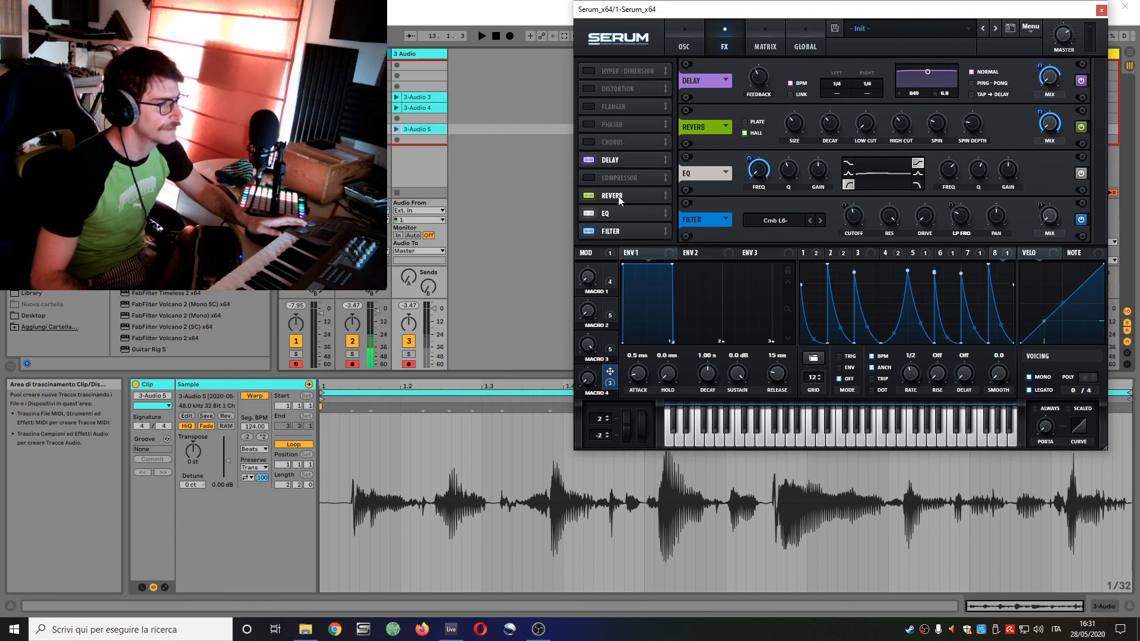
# Step: Move the reverb to the end of the effects chain and set the delay's left time to 1/8
pyautogui.moveTo(618, 196); pyautogui.dragTo(625, 244)
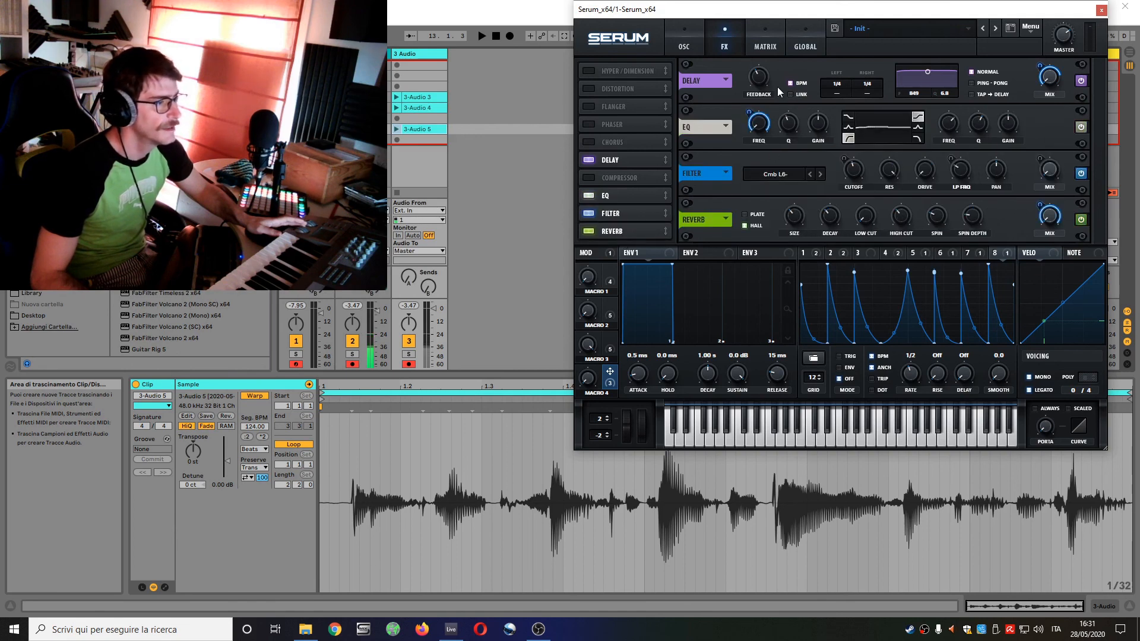
pyautogui.moveTo(838, 88); pyautogui.dragTo(833, 91)
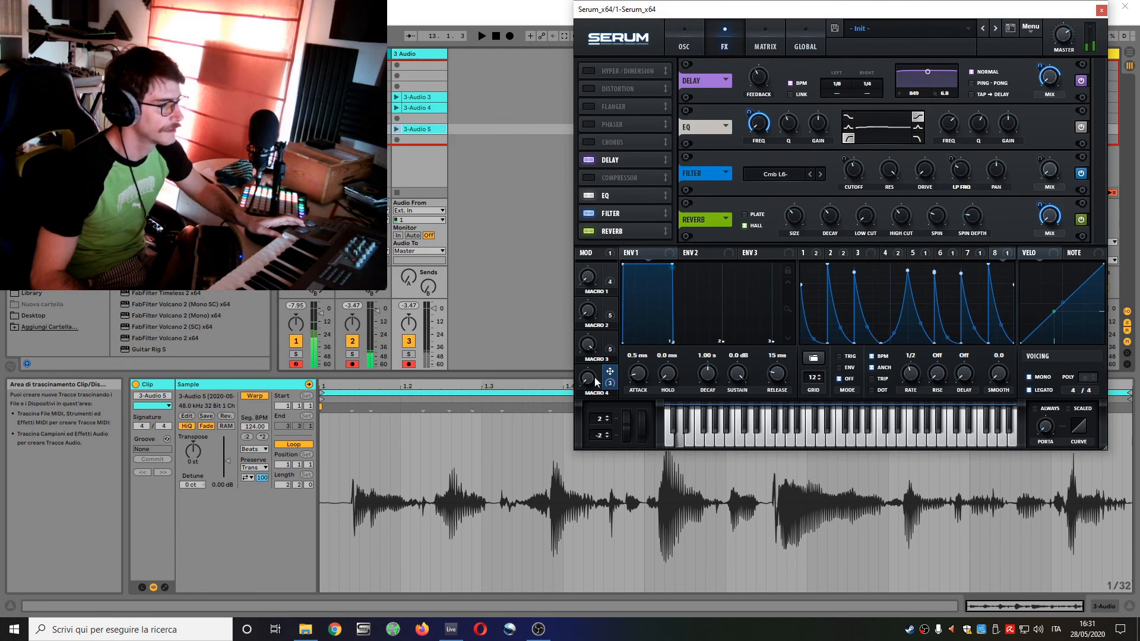
# Step: Test Macro 4 by raising it to 49% and returning it to minimum, and turn Macro 3 fully down
pyautogui.moveTo(596, 382); pyautogui.dragTo(603, 327)
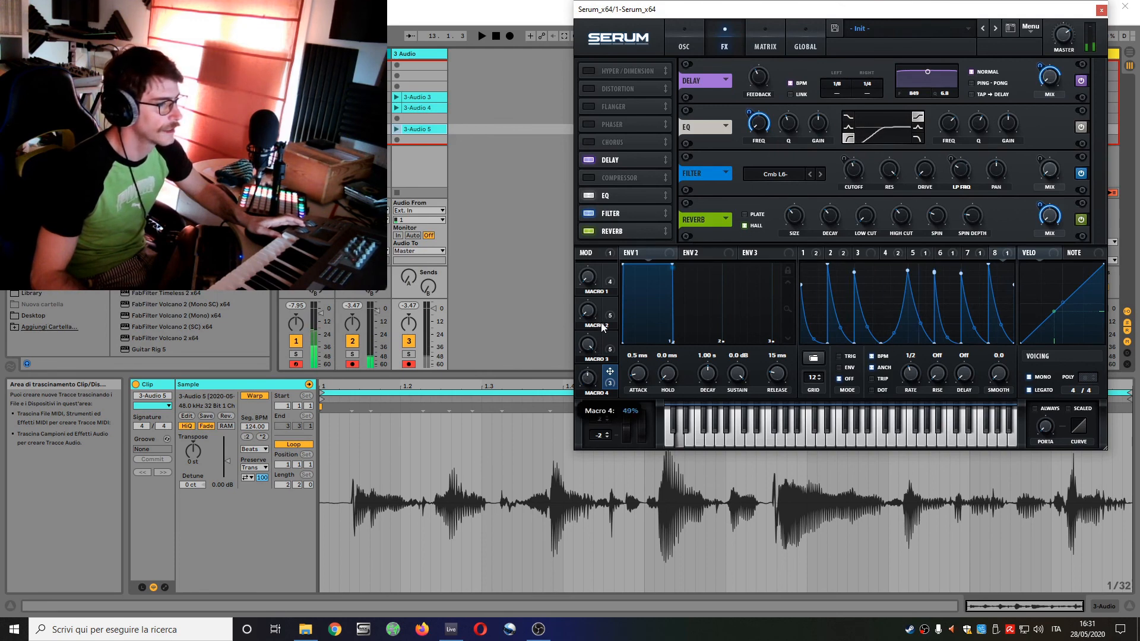
pyautogui.moveTo(603, 326); pyautogui.dragTo(609, 418)
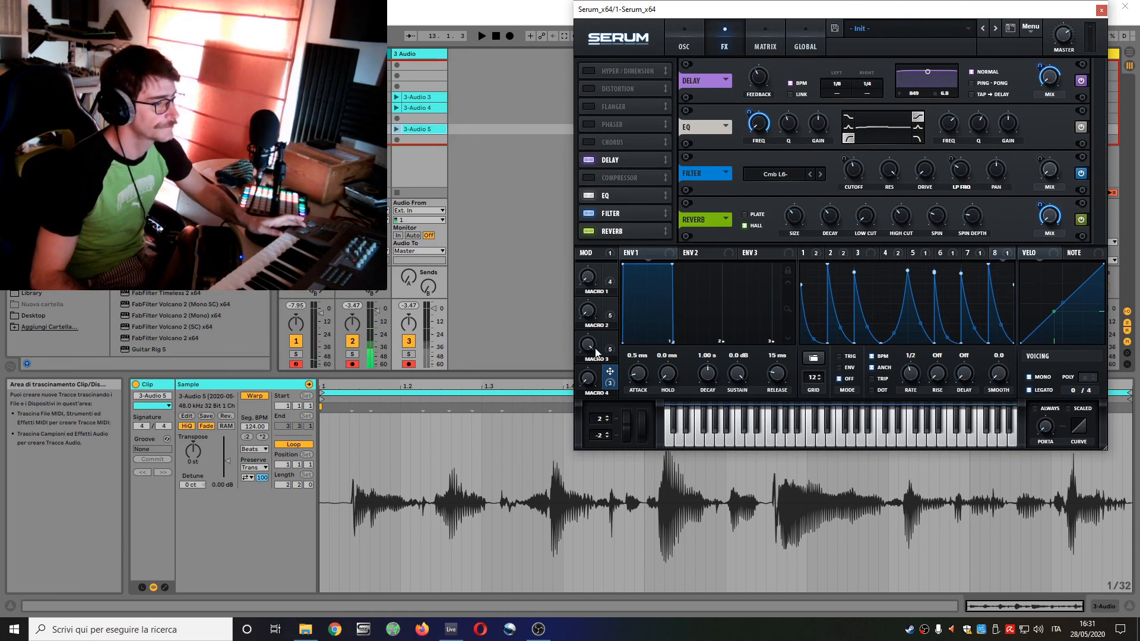
pyautogui.moveTo(586, 345); pyautogui.dragTo(606, 540)
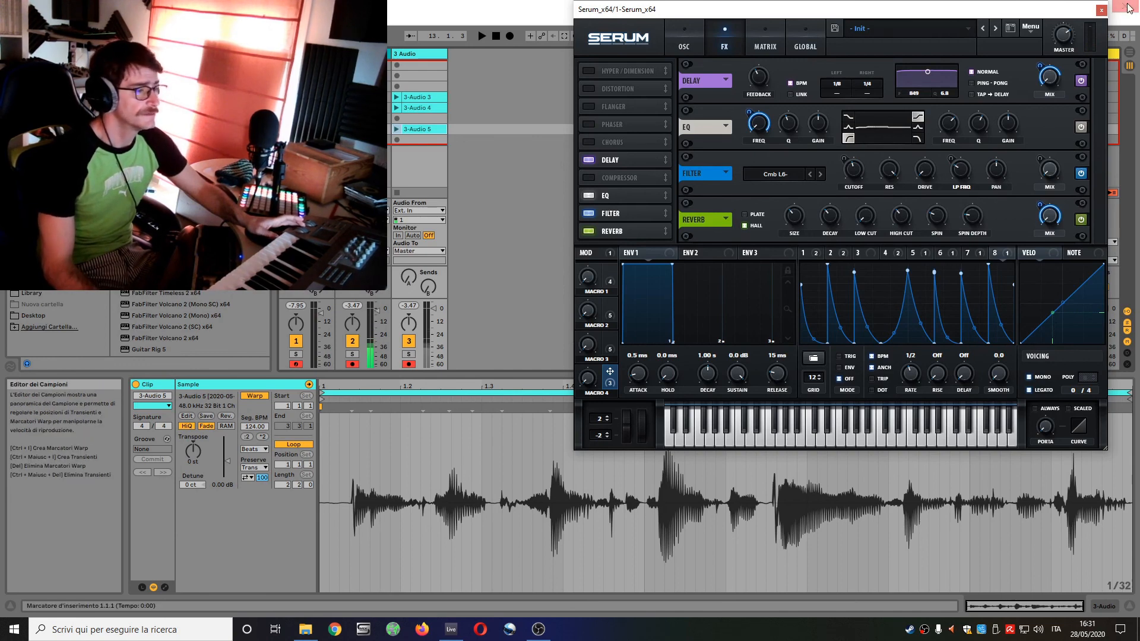
pyautogui.moveTo(863, 22); pyautogui.dragTo(770, 91)
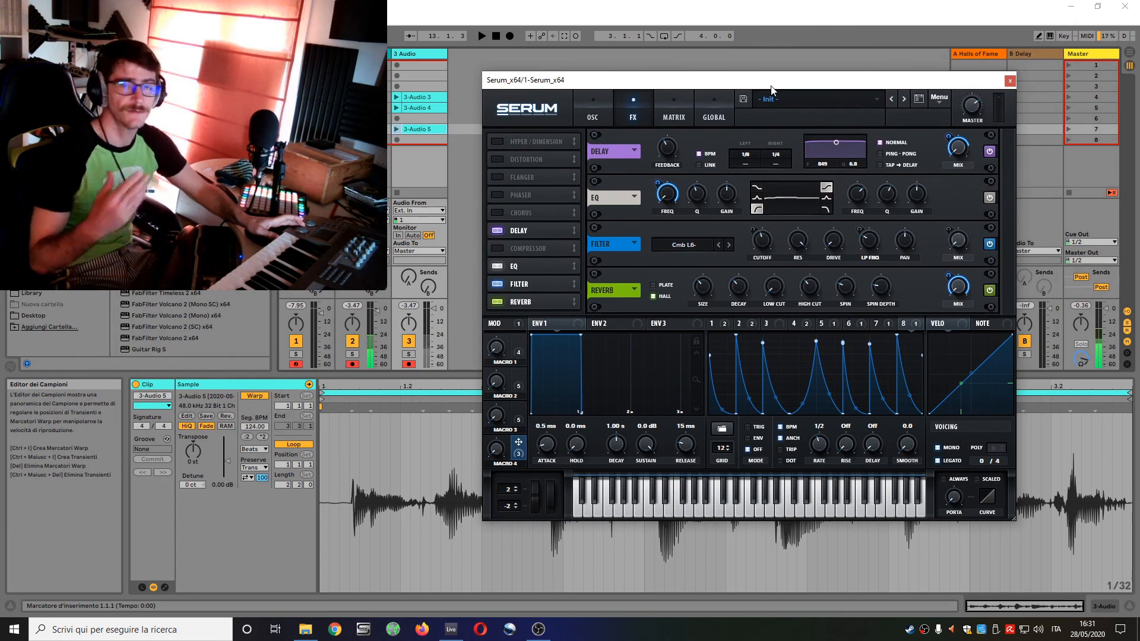